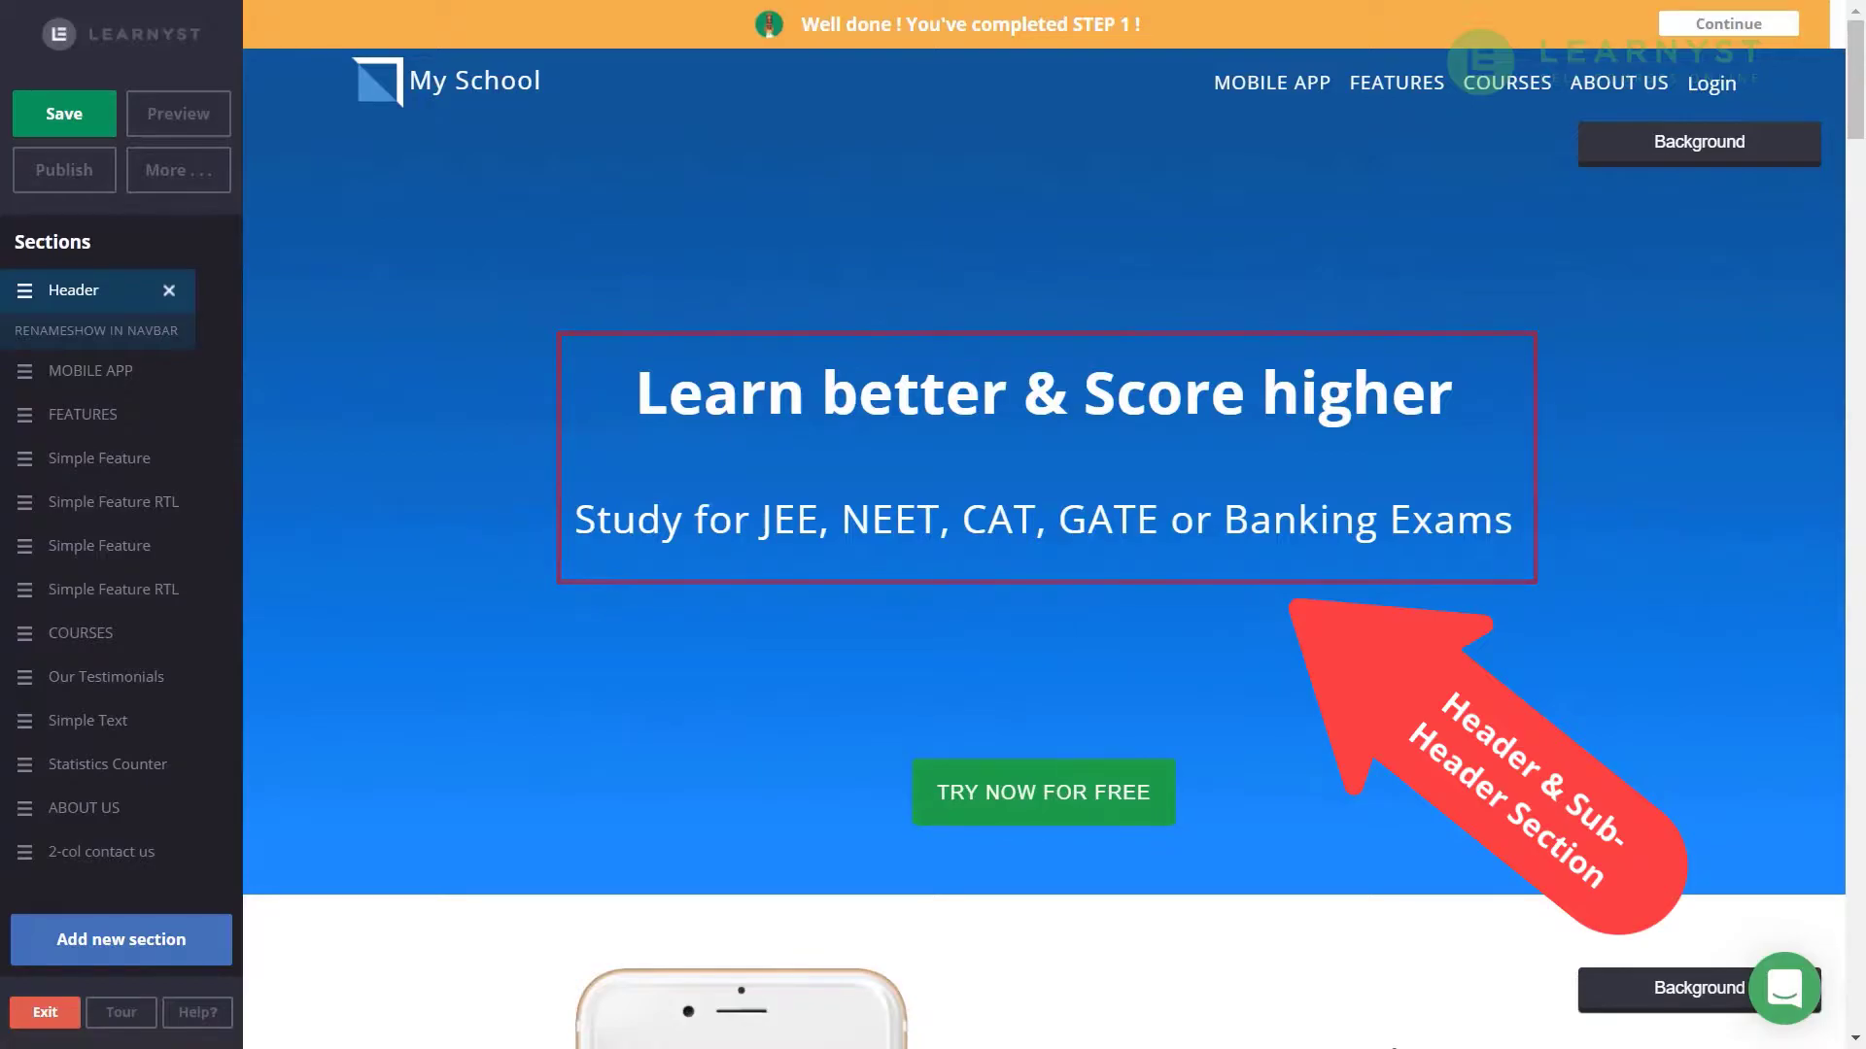
- Replace the main heading with 'Study Math Concepts The Smart Way', centre-align it, and save
{"action": "mouse_move", "coordinate": [963, 459]}
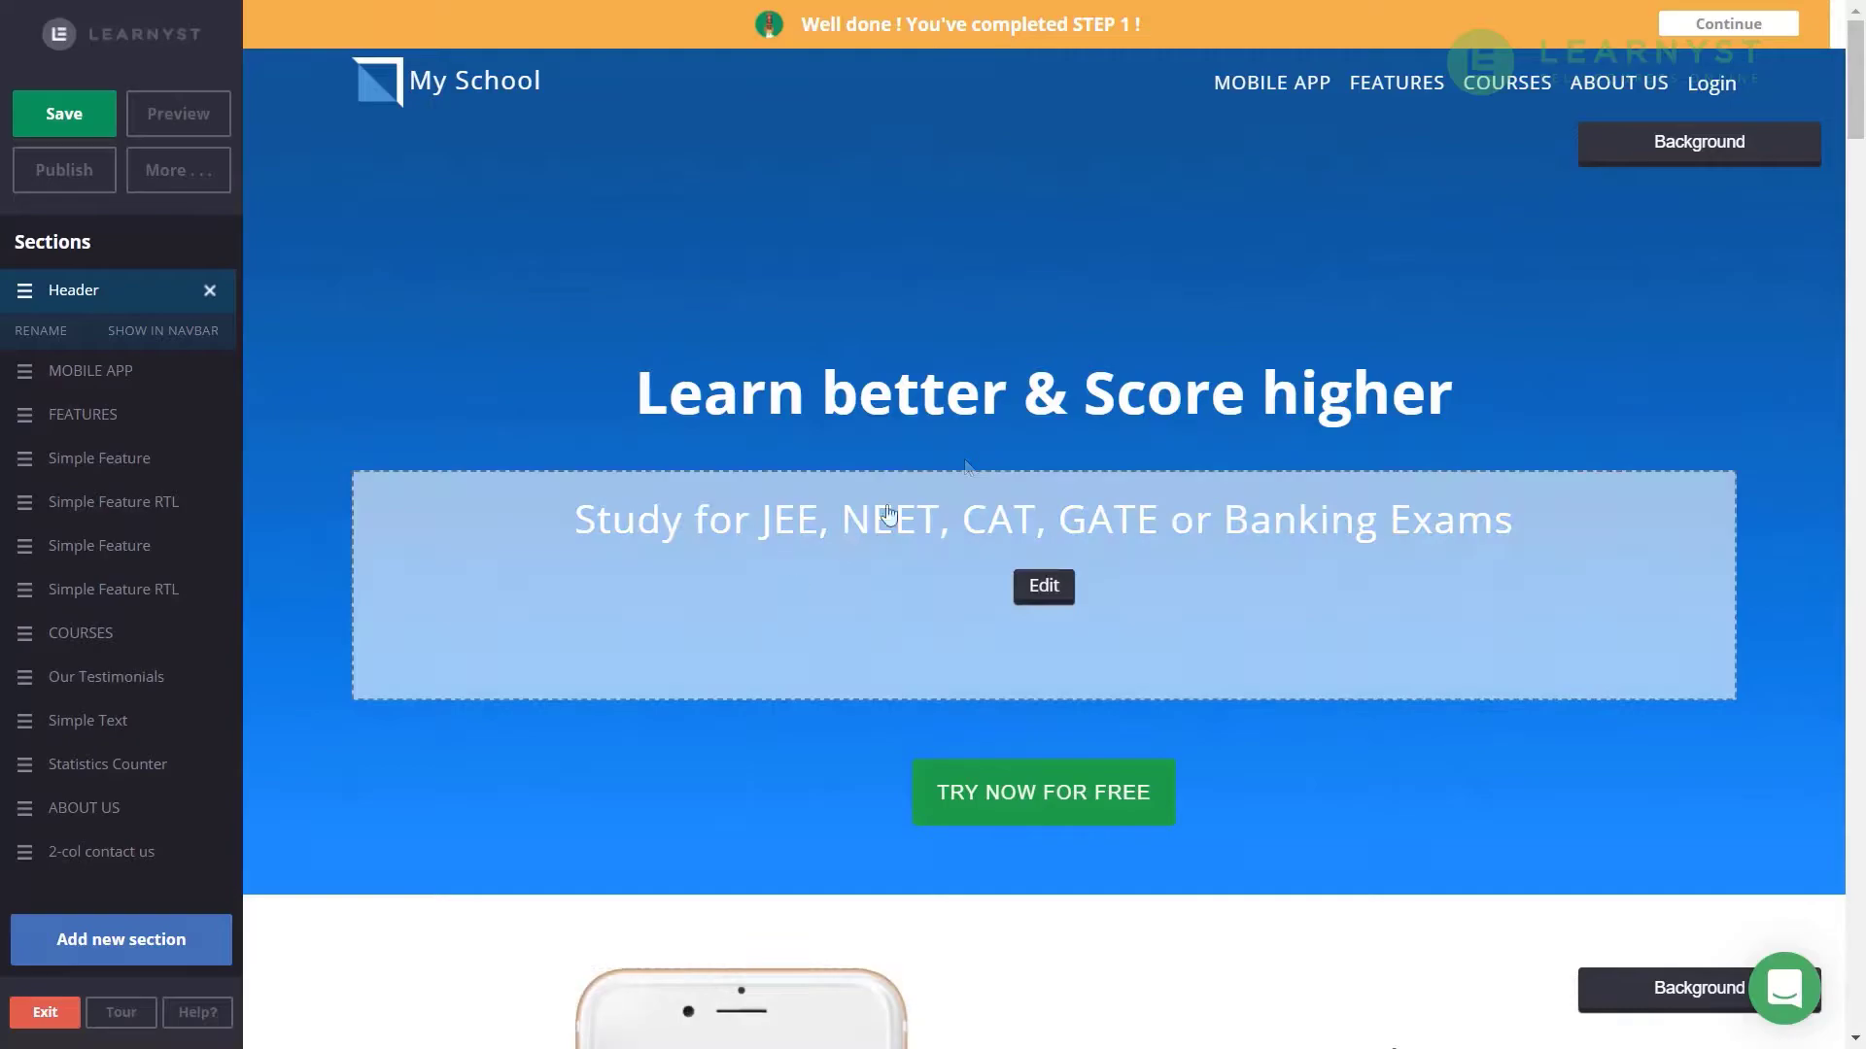
{"action": "mouse_move", "coordinate": [1057, 382]}
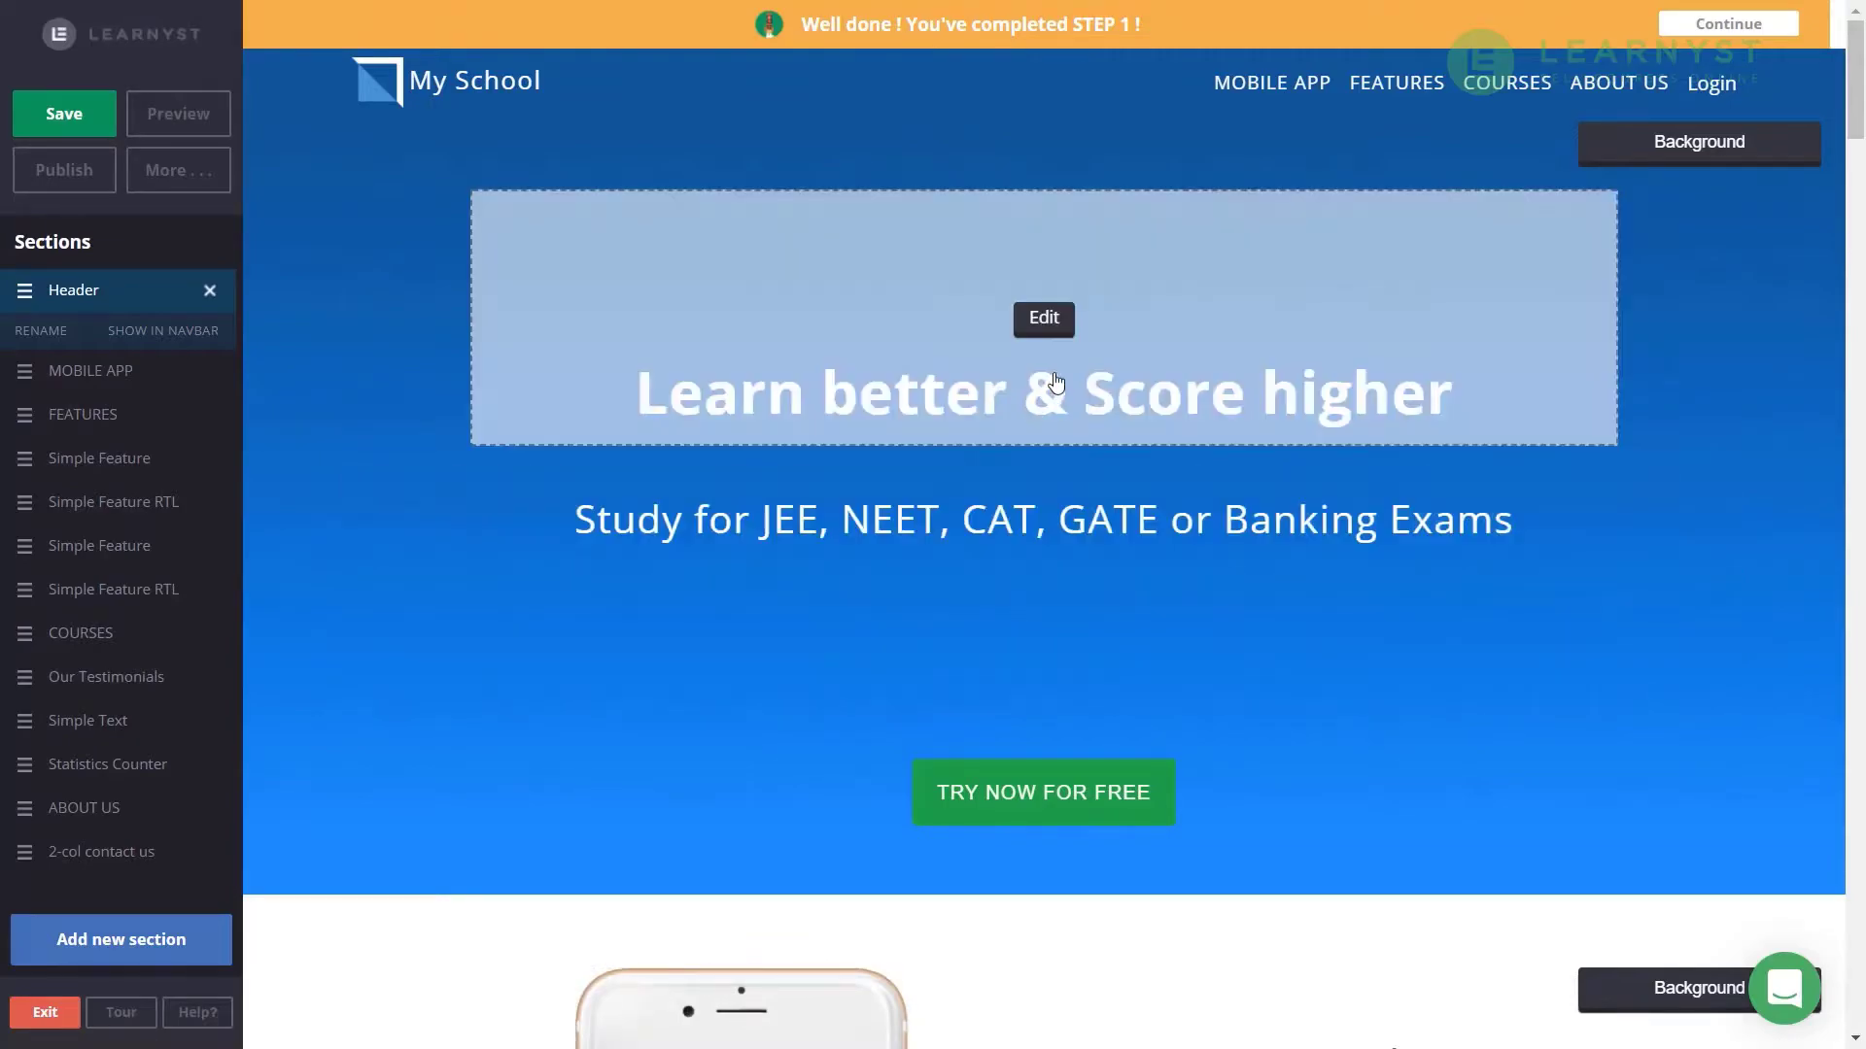
{"action": "left_click", "coordinate": [1046, 320]}
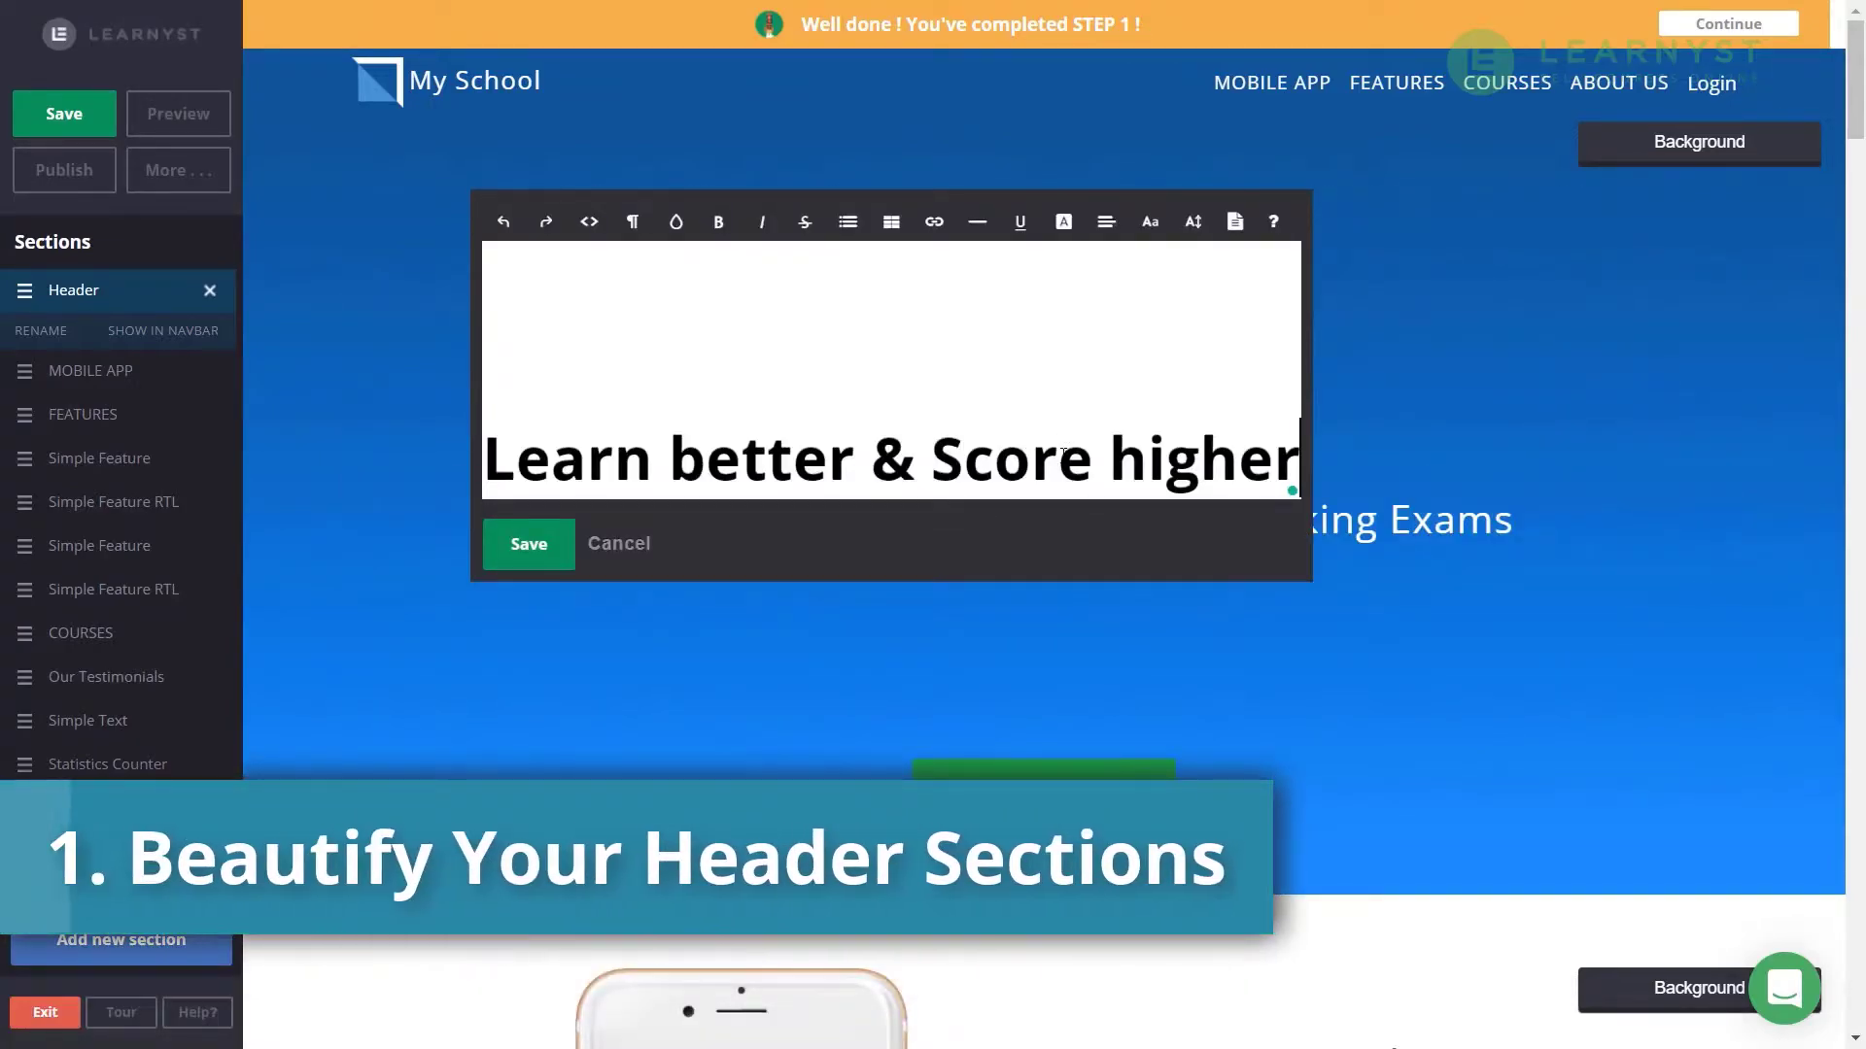
{"action": "key", "text": "ctrl+a"}
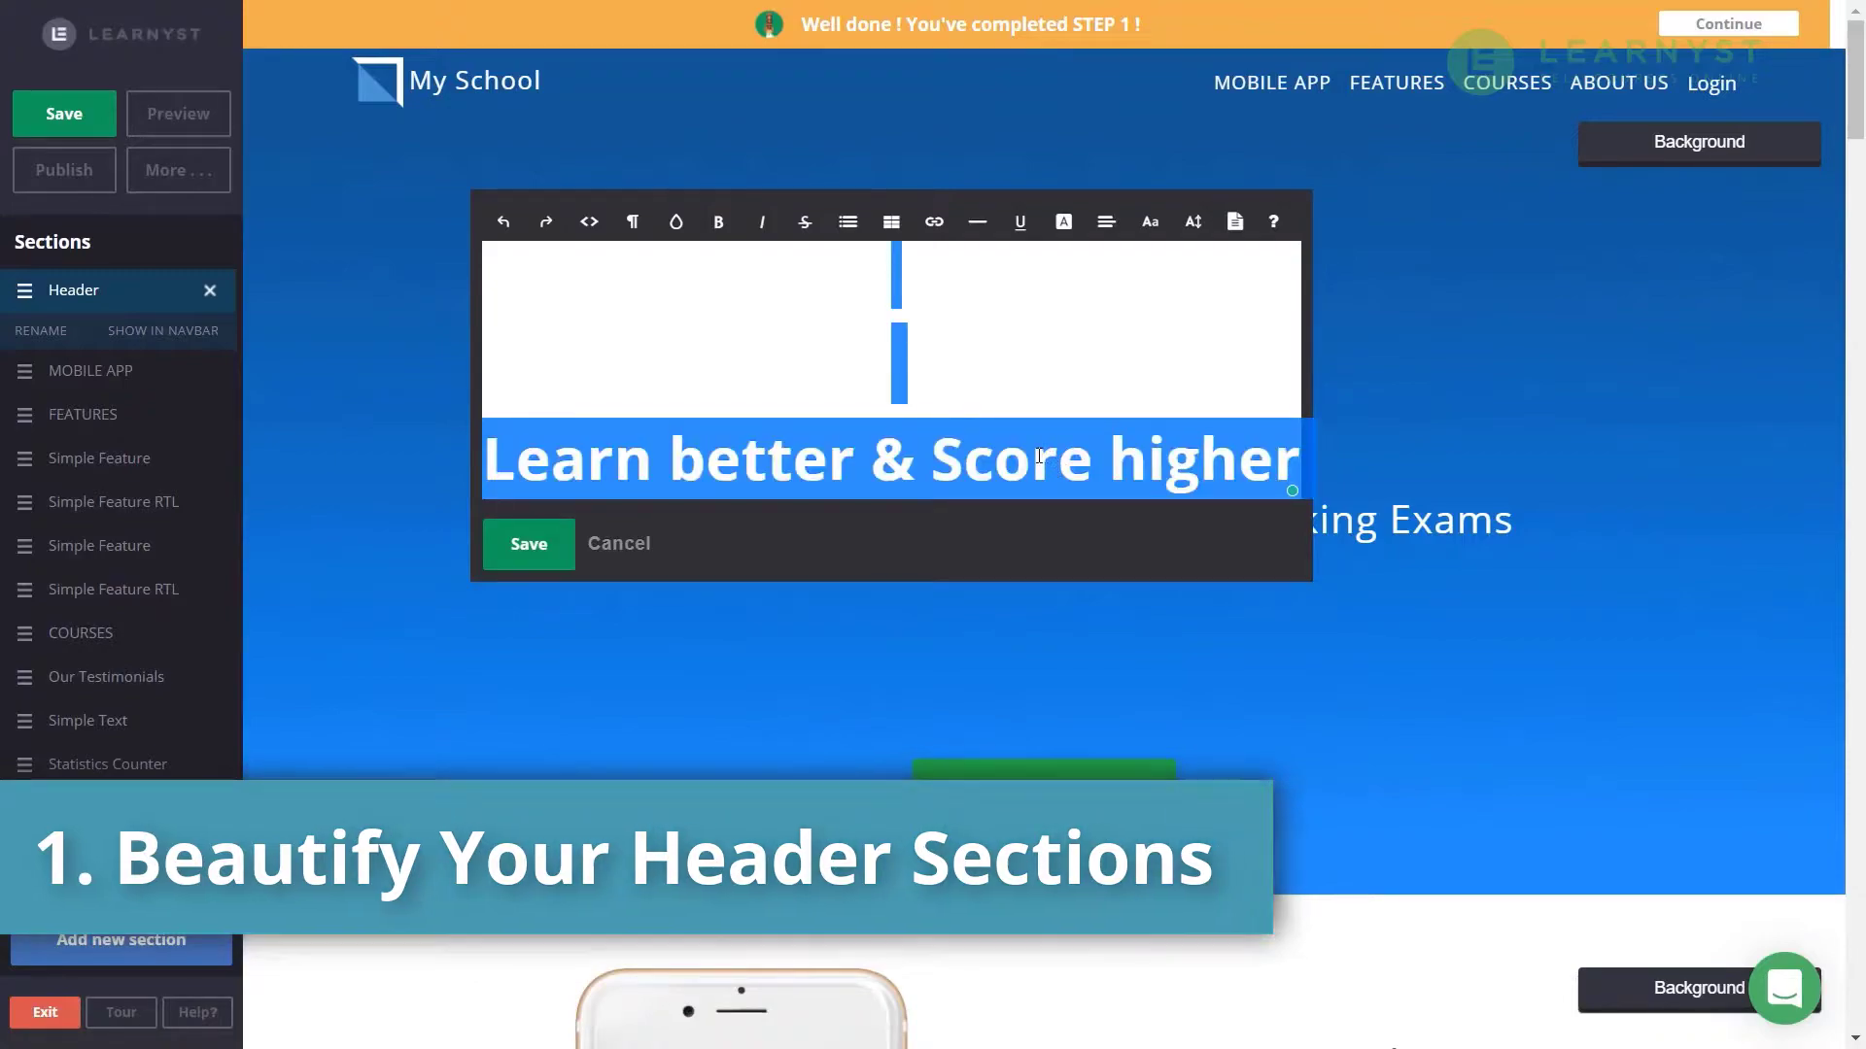
{"action": "type", "text": "Study Math Concepts The Smart Way"}
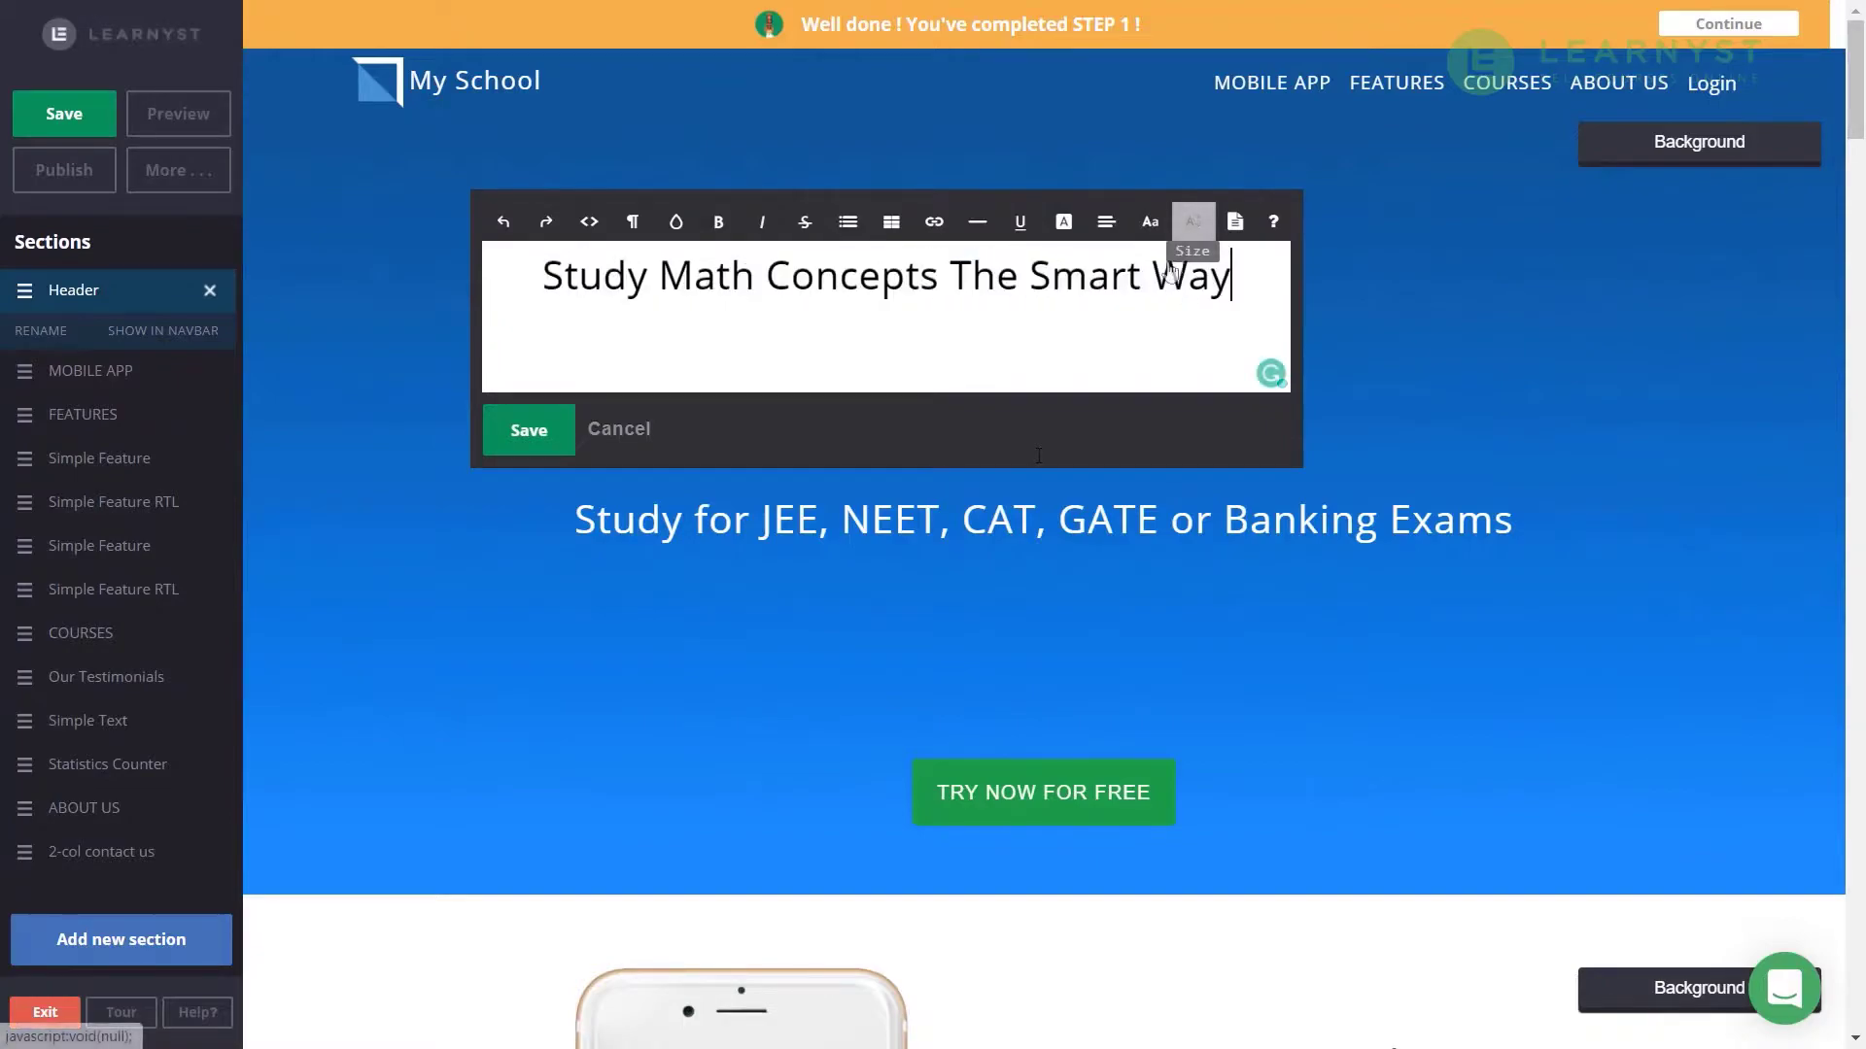
{"action": "triple_click", "coordinate": [1100, 291]}
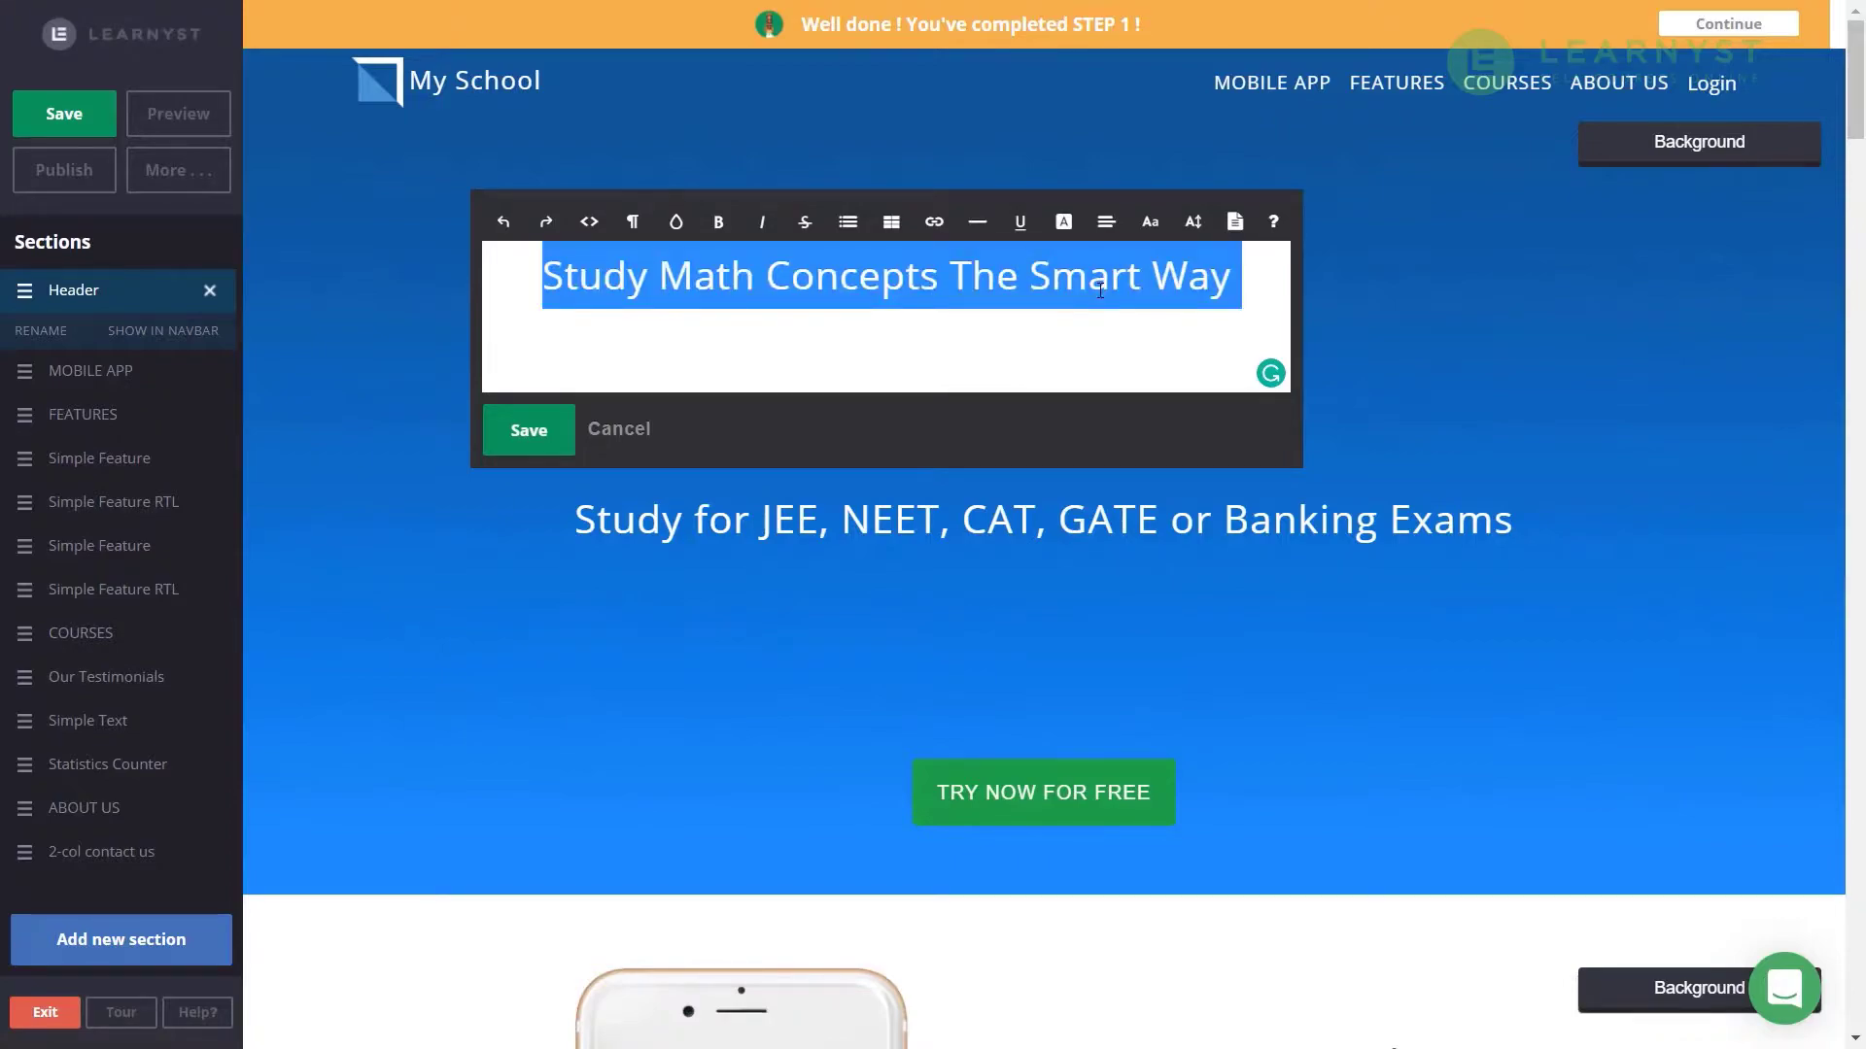
{"action": "left_click", "coordinate": [1113, 230]}
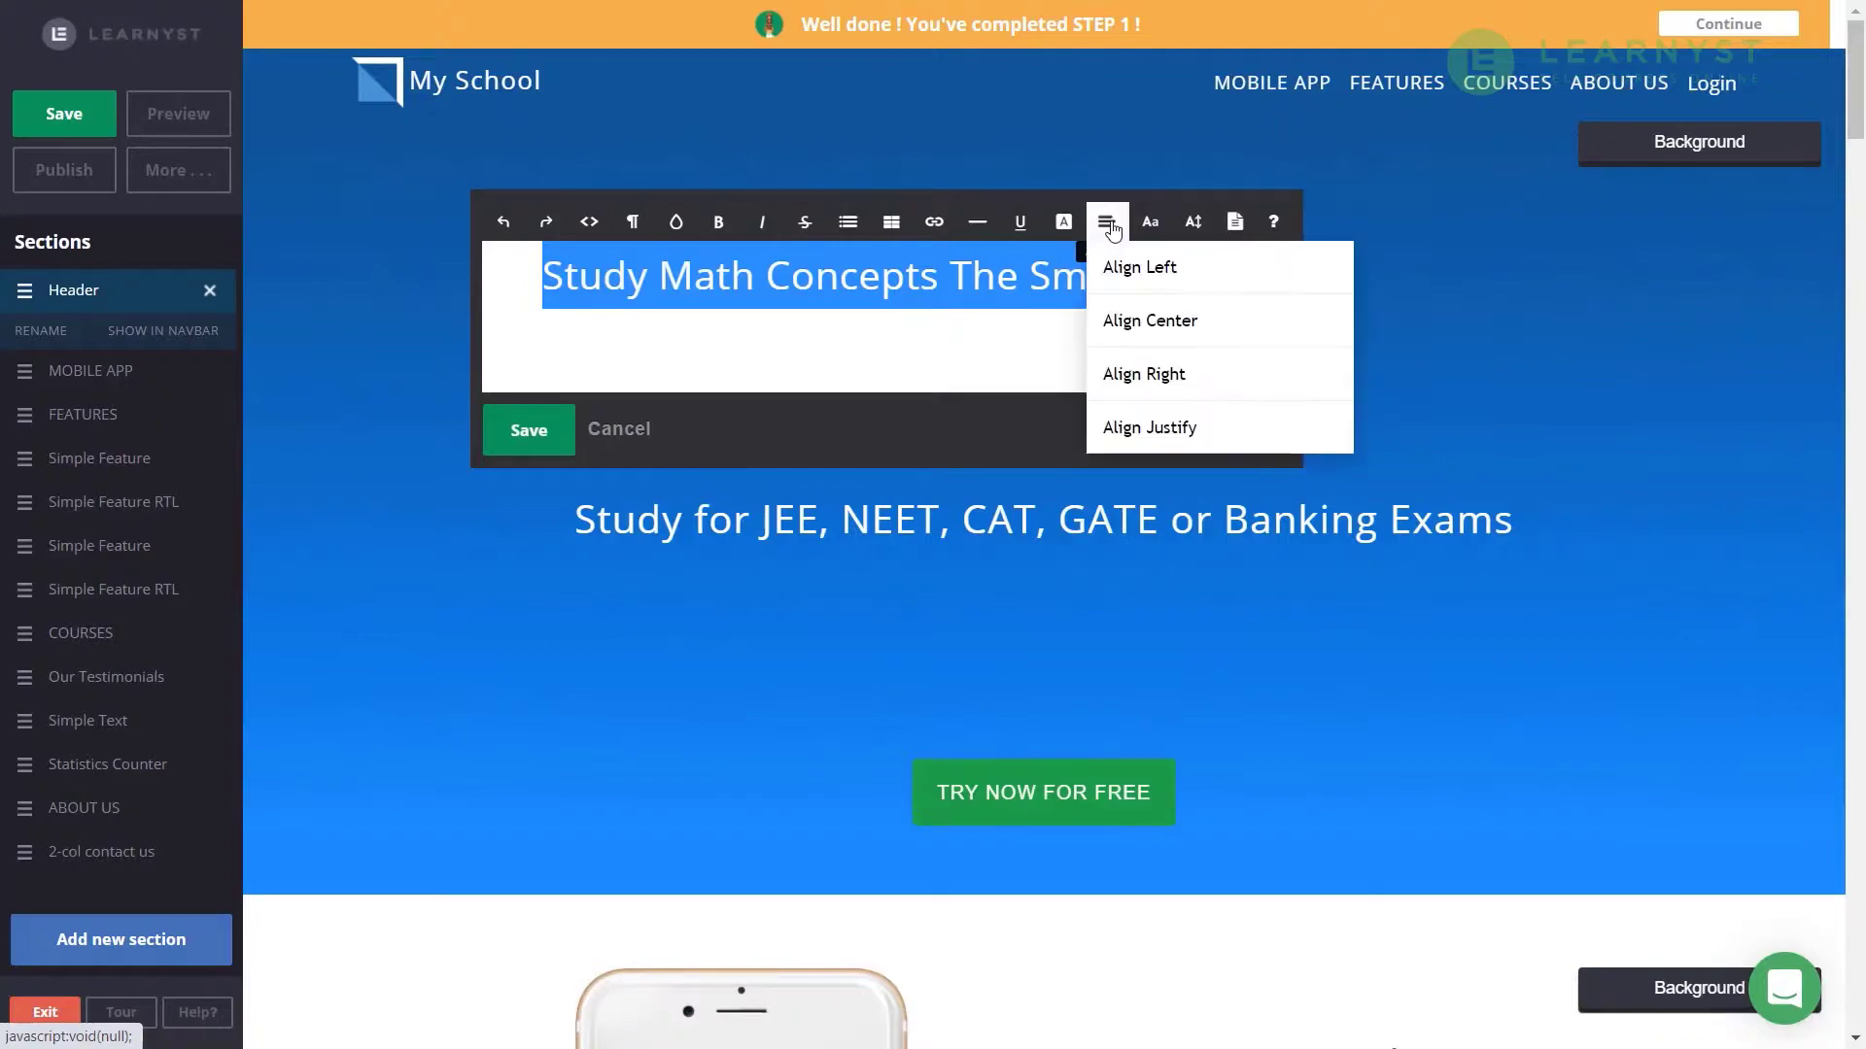
{"action": "left_click", "coordinate": [1131, 324]}
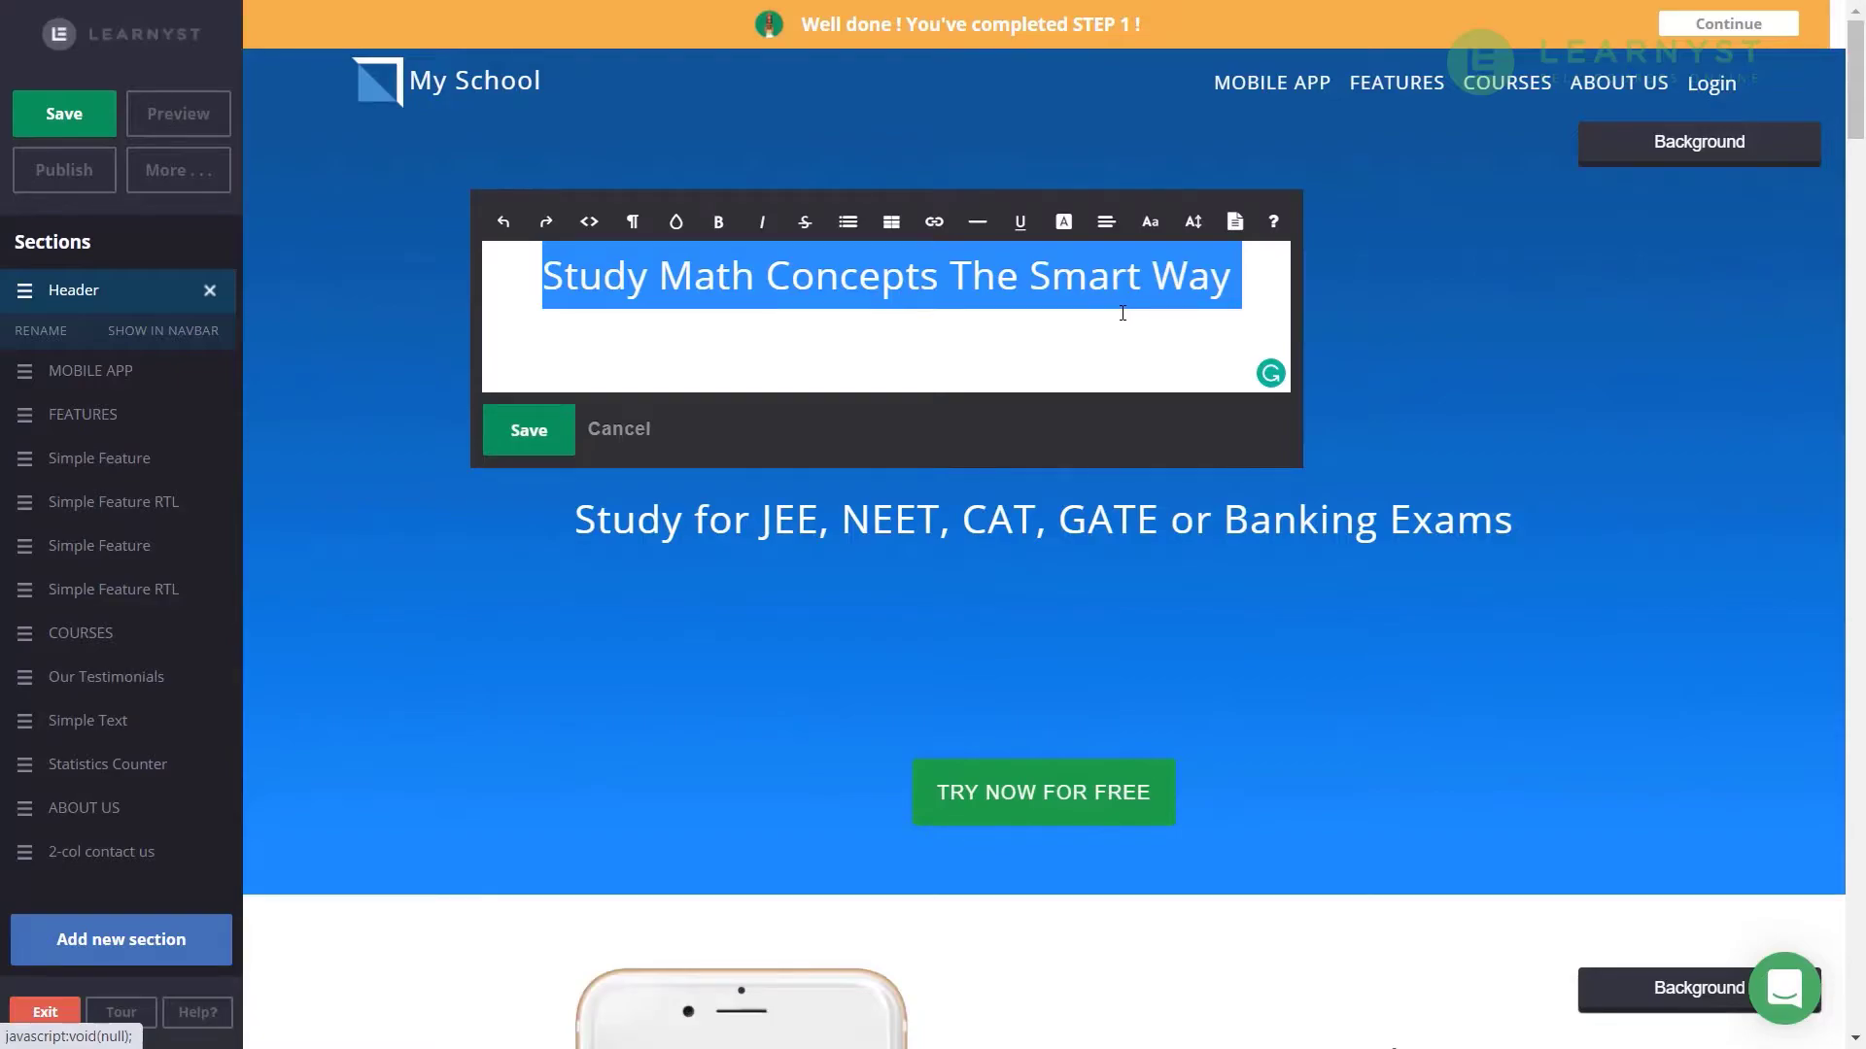
{"action": "left_click", "coordinate": [542, 437]}
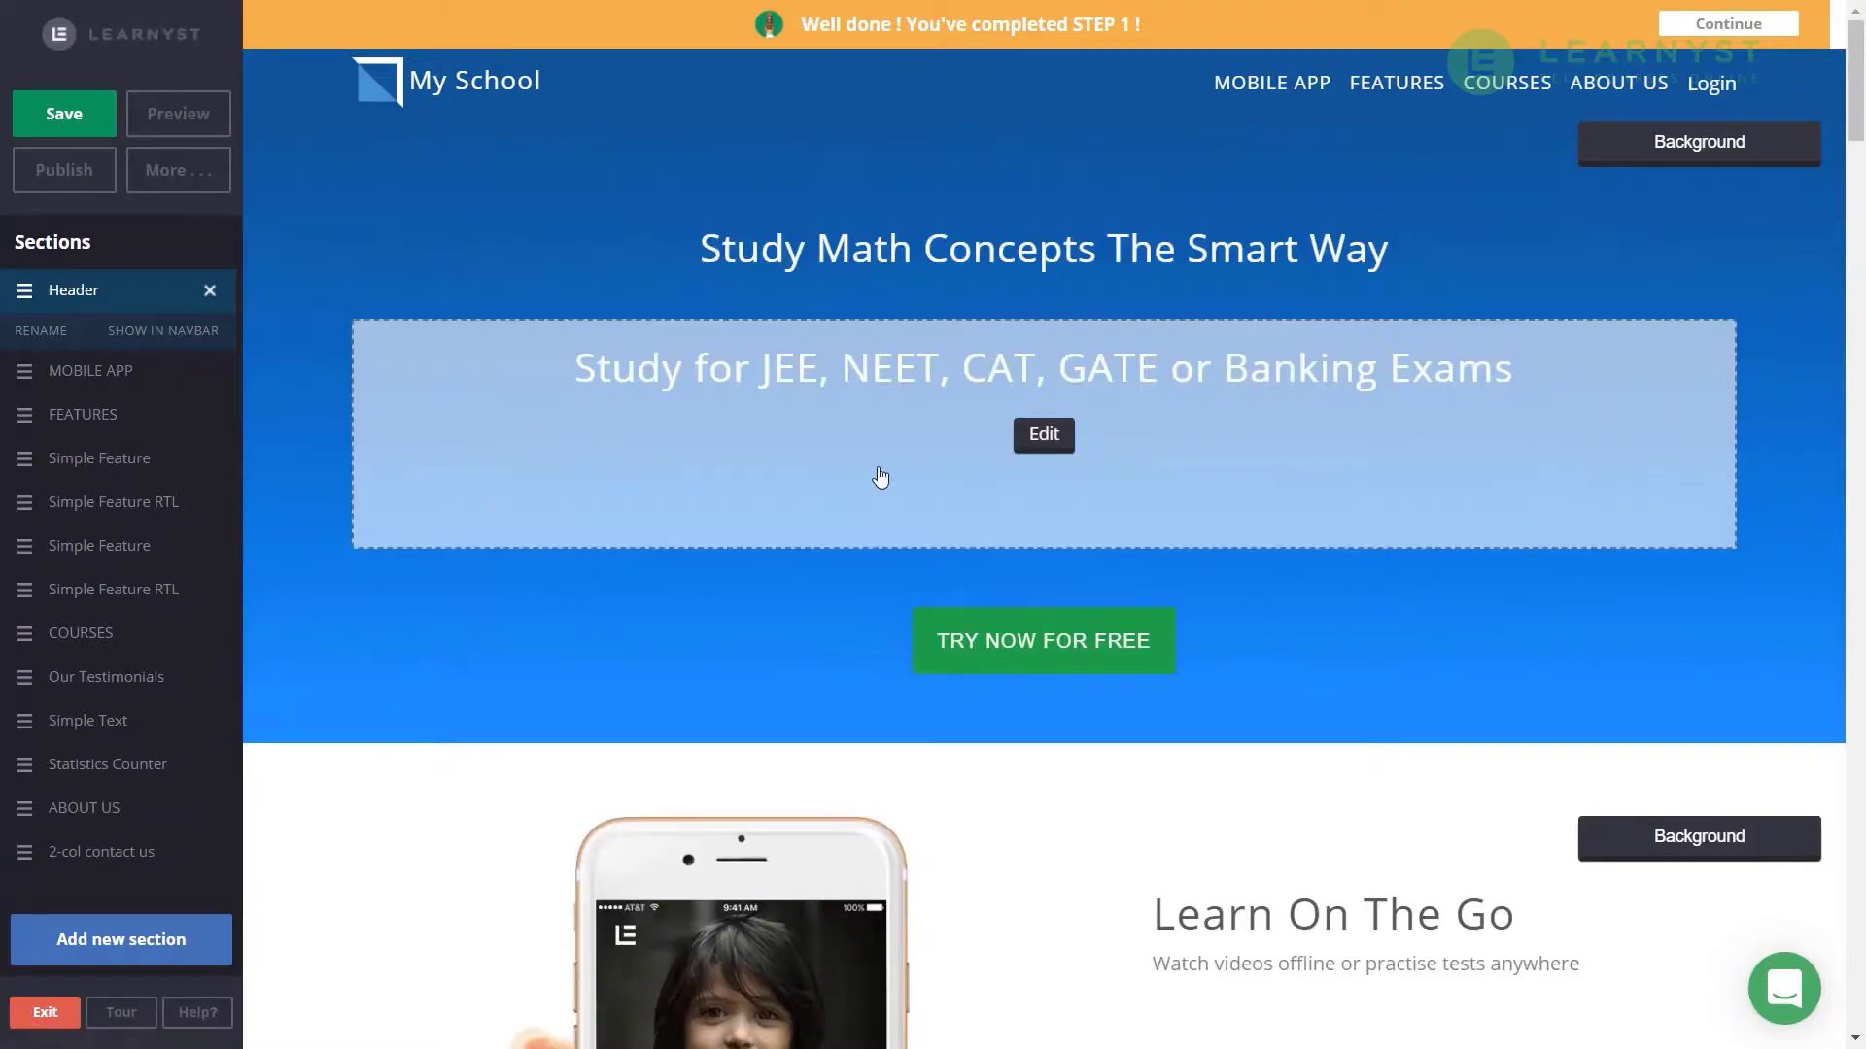
- Paste the three-line bite-size math videos subtitle, centre it, and keep the TRY NOW FOR FREE button
{"action": "left_click", "coordinate": [1044, 435]}
{"action": "key", "text": "ctrl+a"}
{"action": "type", "text": "Study math with our simple, bite-size & engaging videos. Signup now and make your friends' jaws drop with your math exam scores!"}
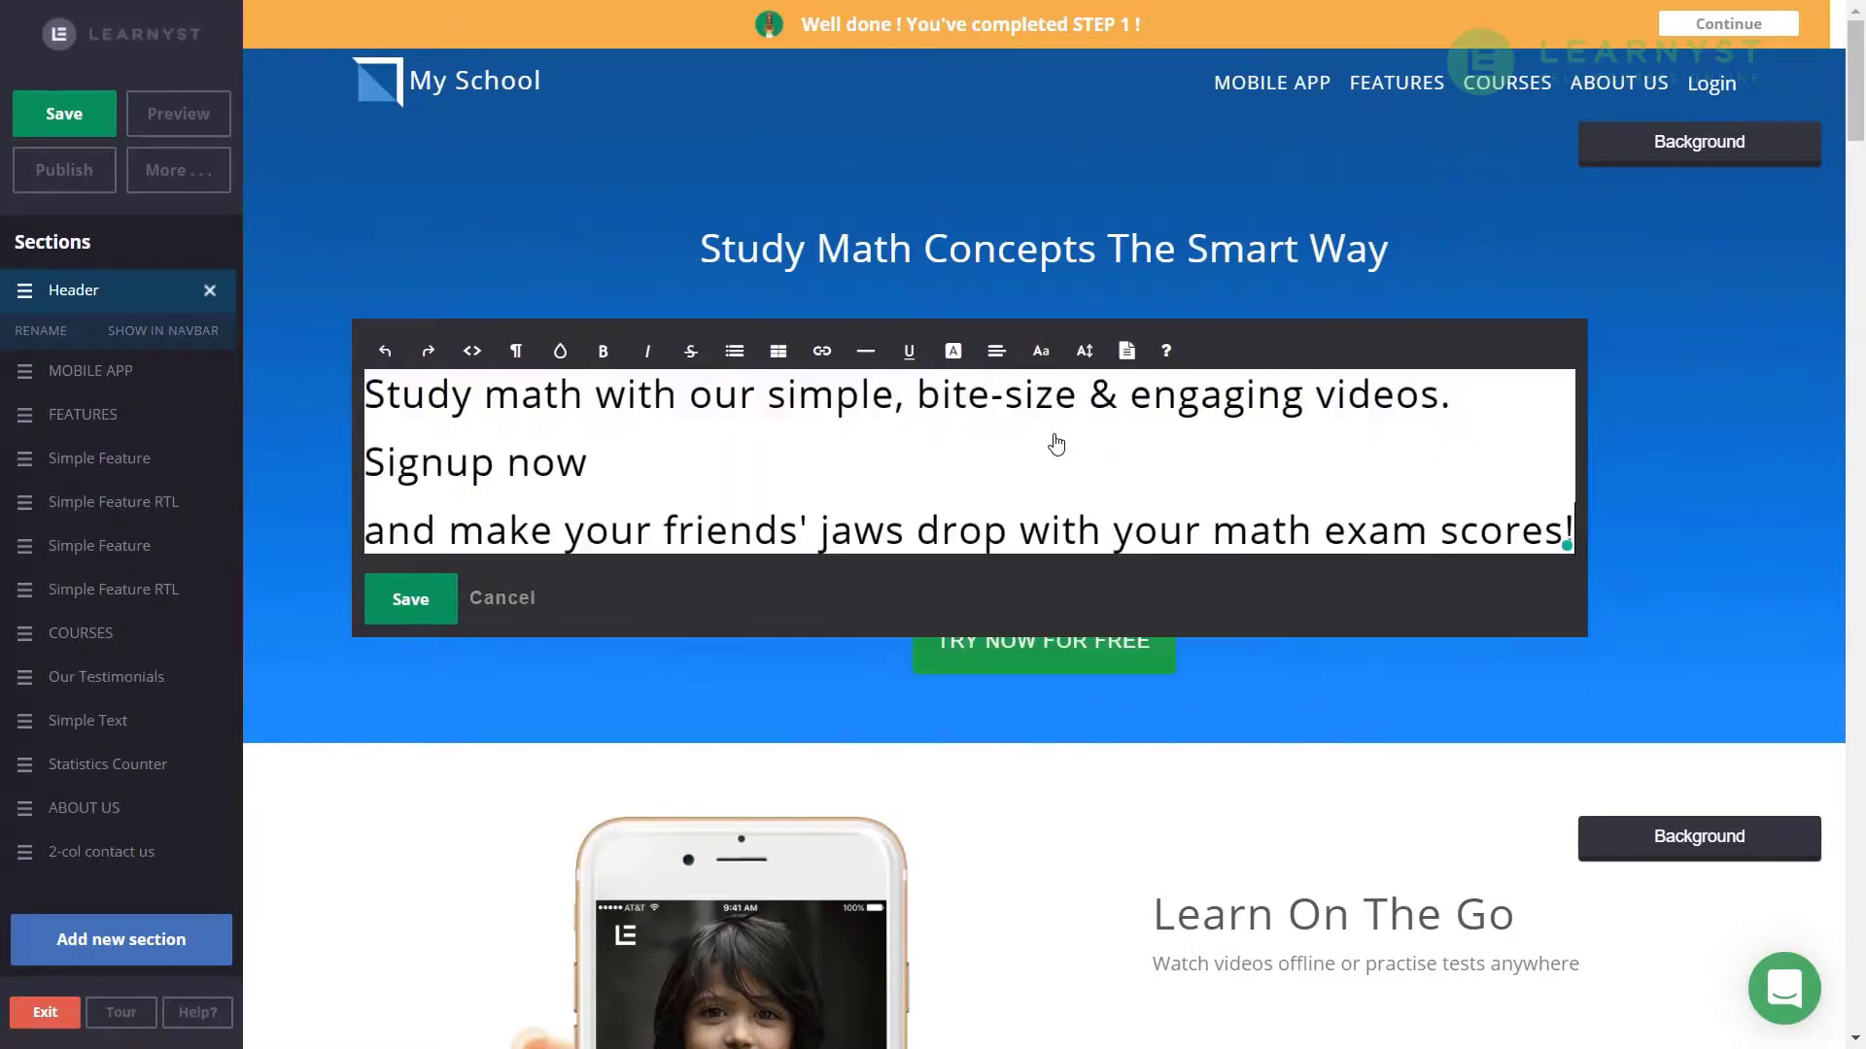
{"action": "key", "text": "ctrl+a"}
{"action": "left_click", "coordinate": [996, 351]}
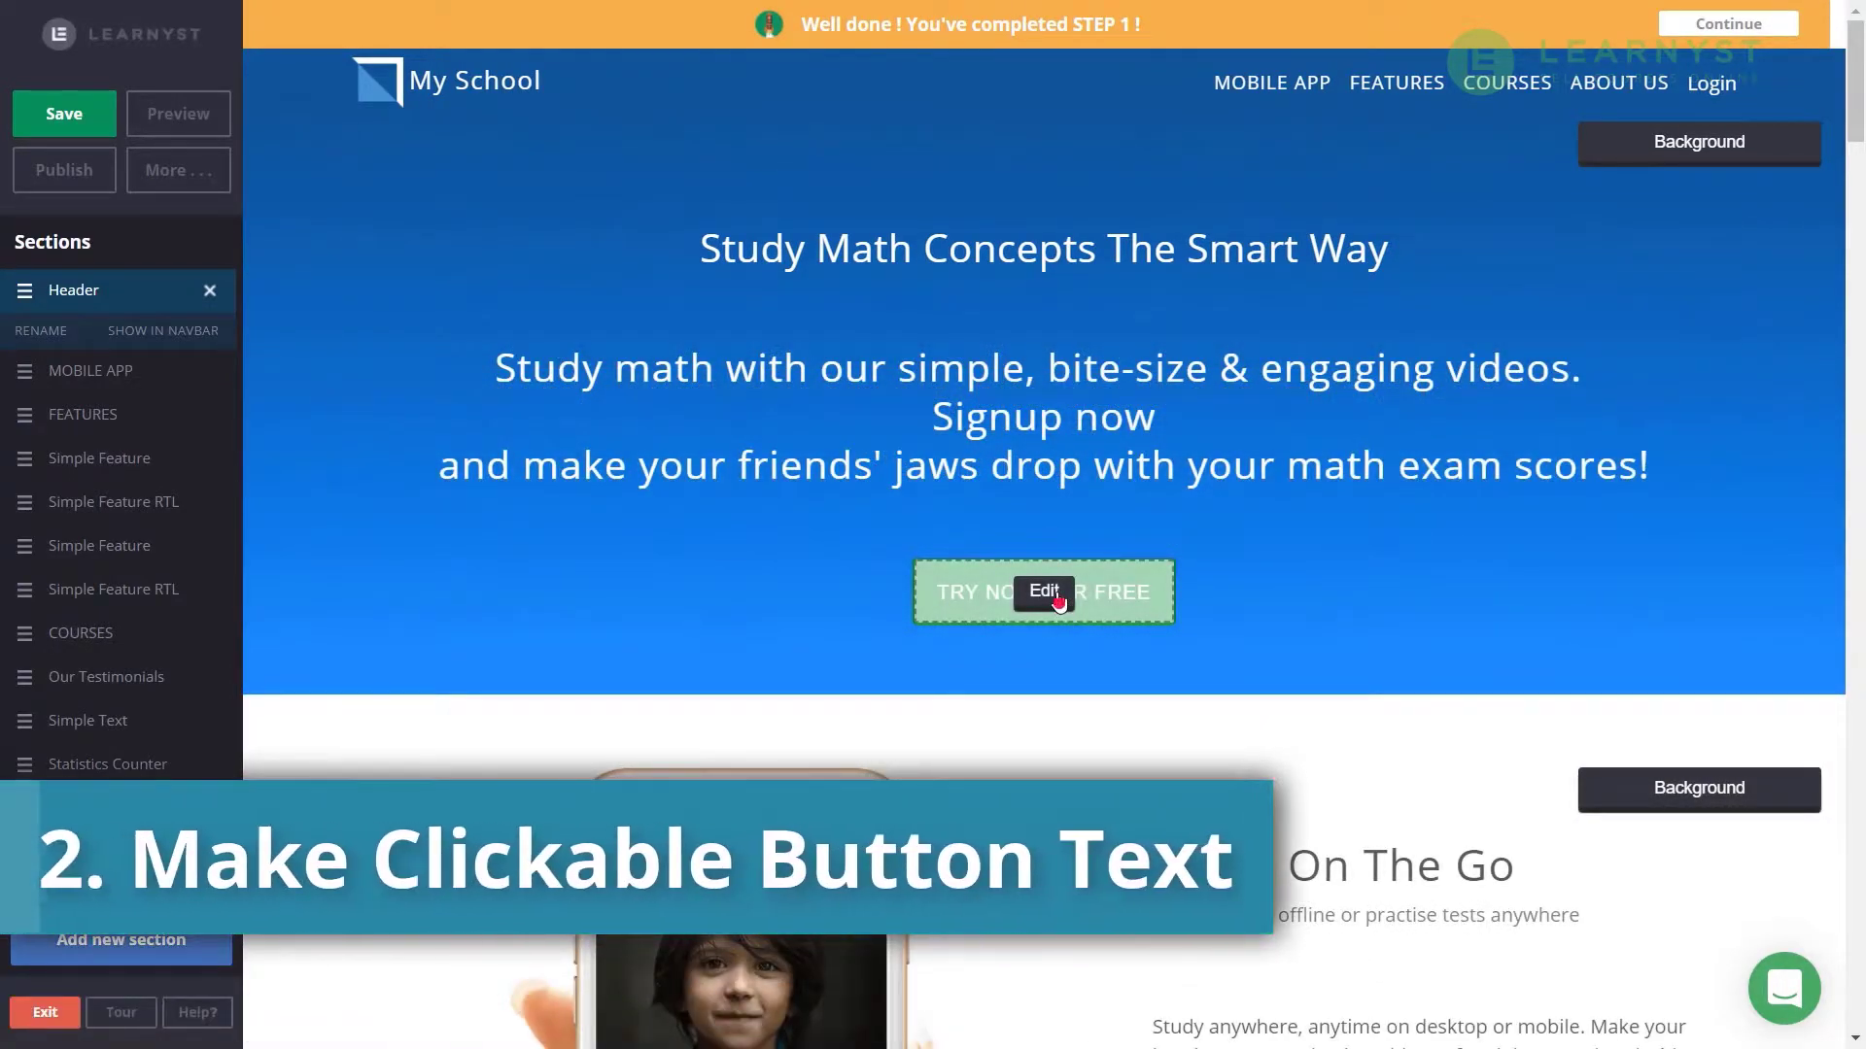
{"action": "left_click", "coordinate": [1059, 601]}
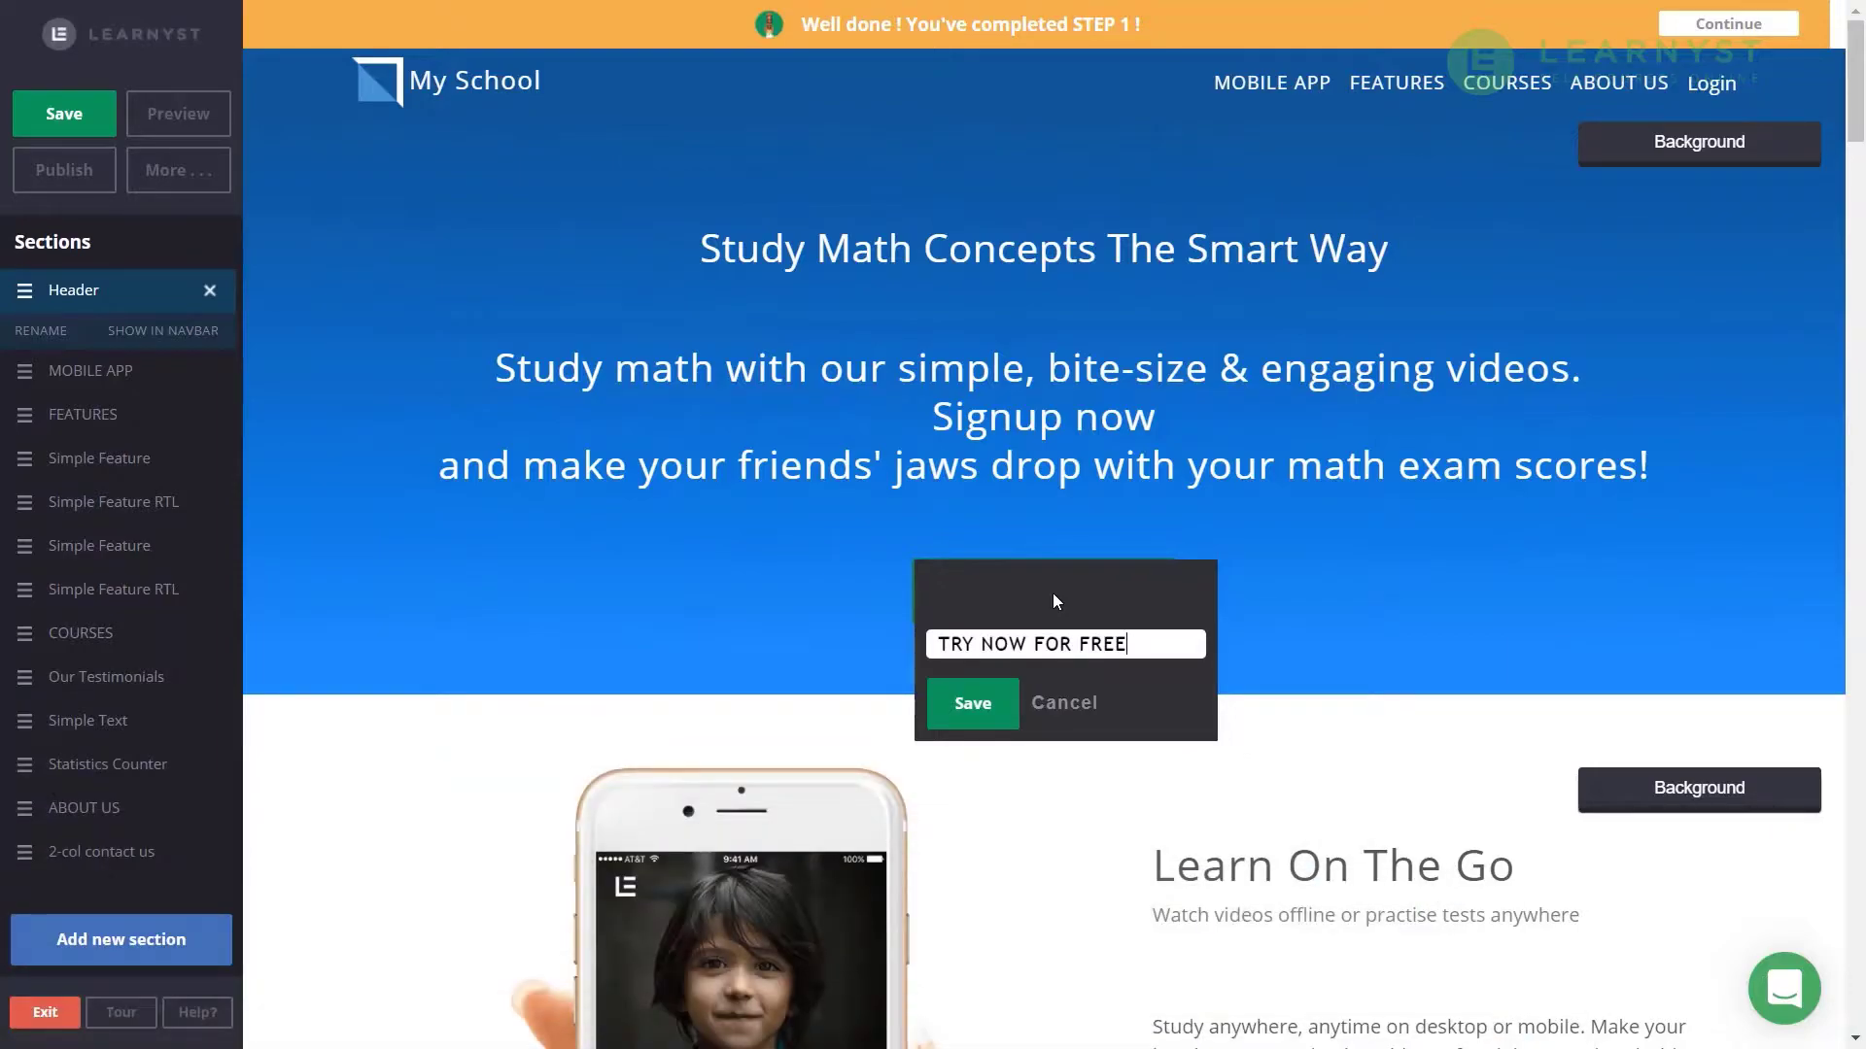
{"action": "left_click", "coordinate": [970, 703]}
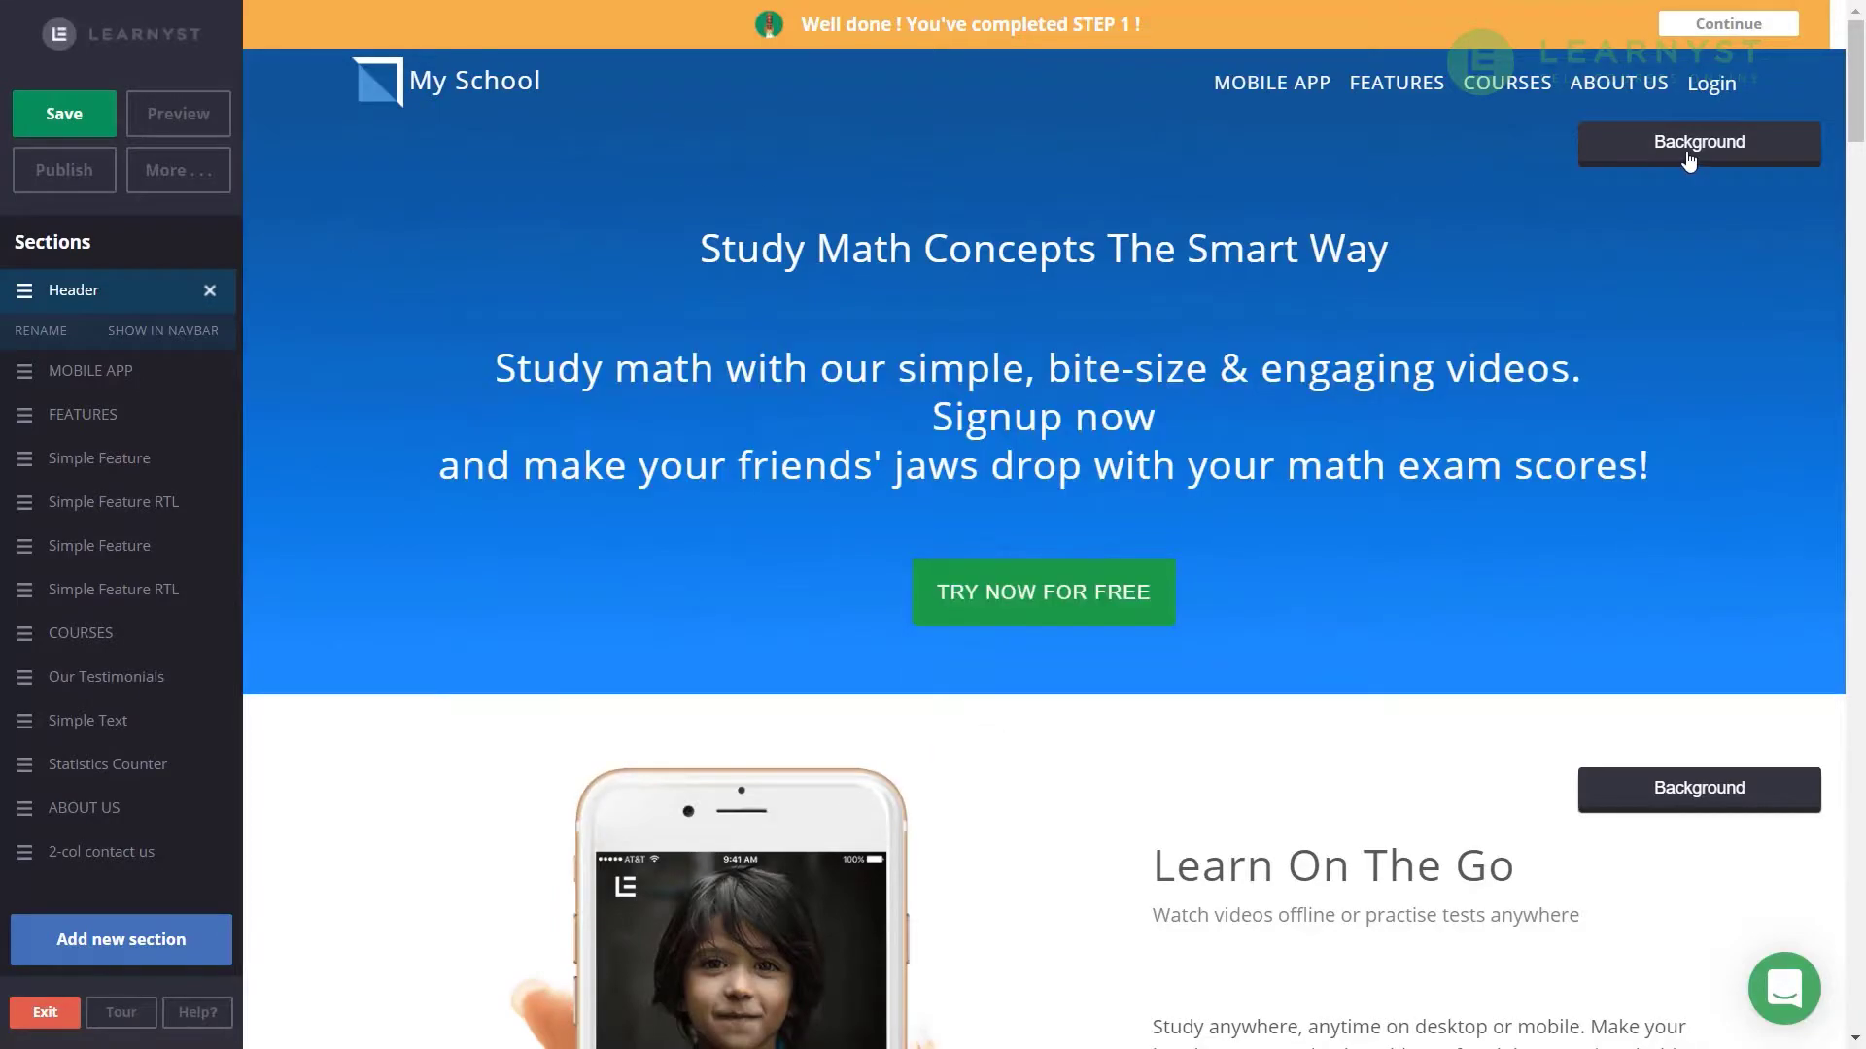
- Set the header background to the uncropped Academy Background image with Light text highlight
{"action": "left_click", "coordinate": [1689, 155]}
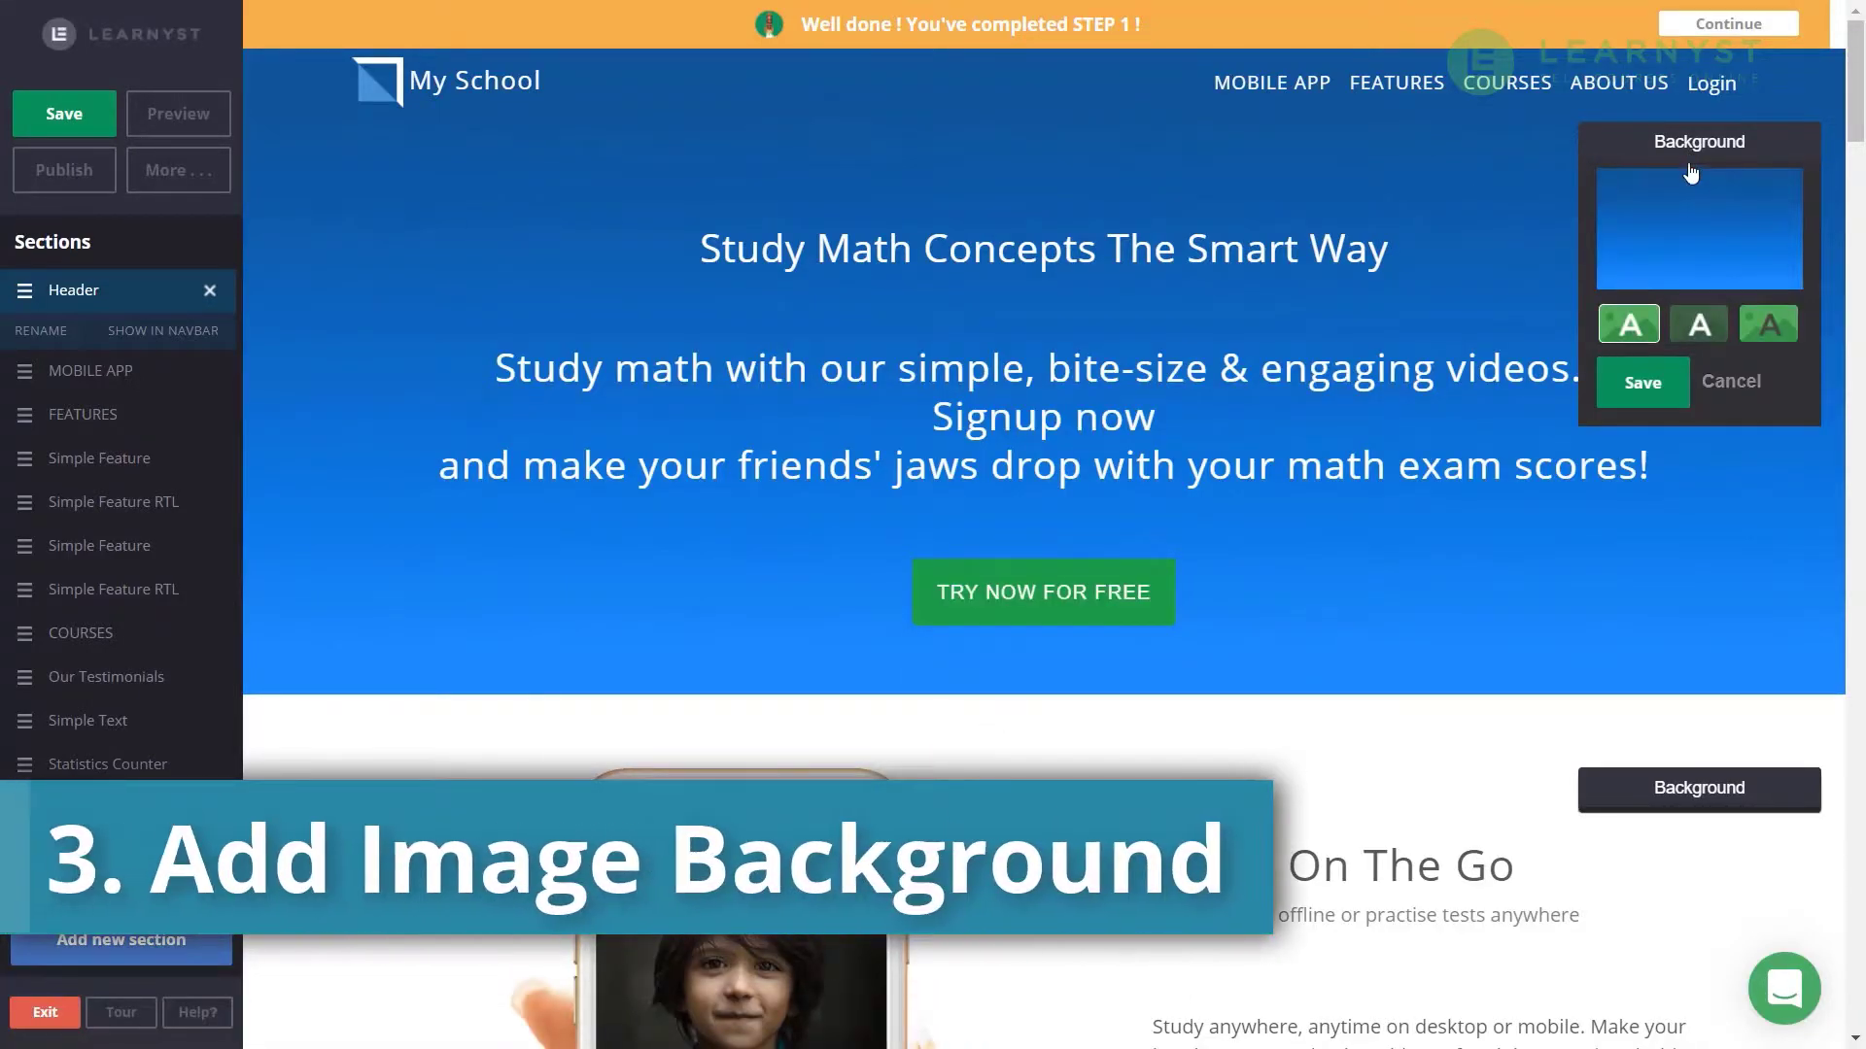
{"action": "mouse_move", "coordinate": [1701, 208]}
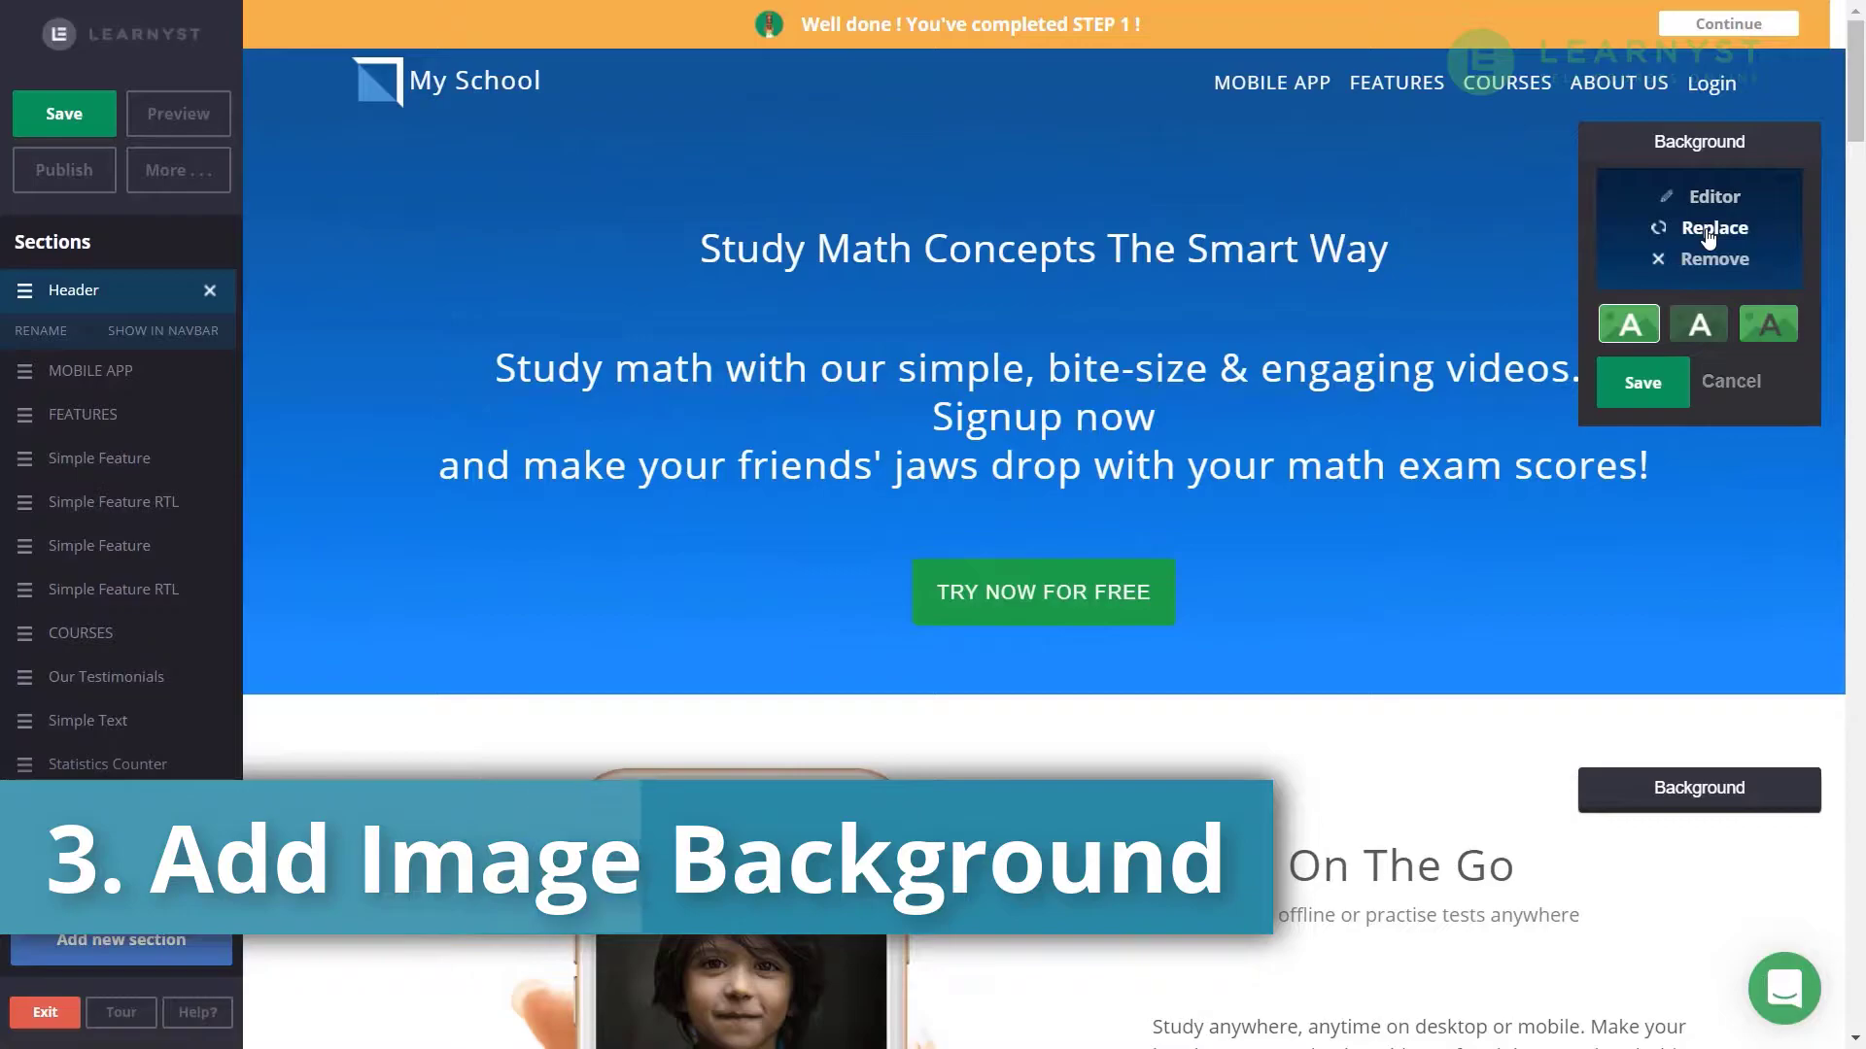
{"action": "left_click", "coordinate": [1707, 233]}
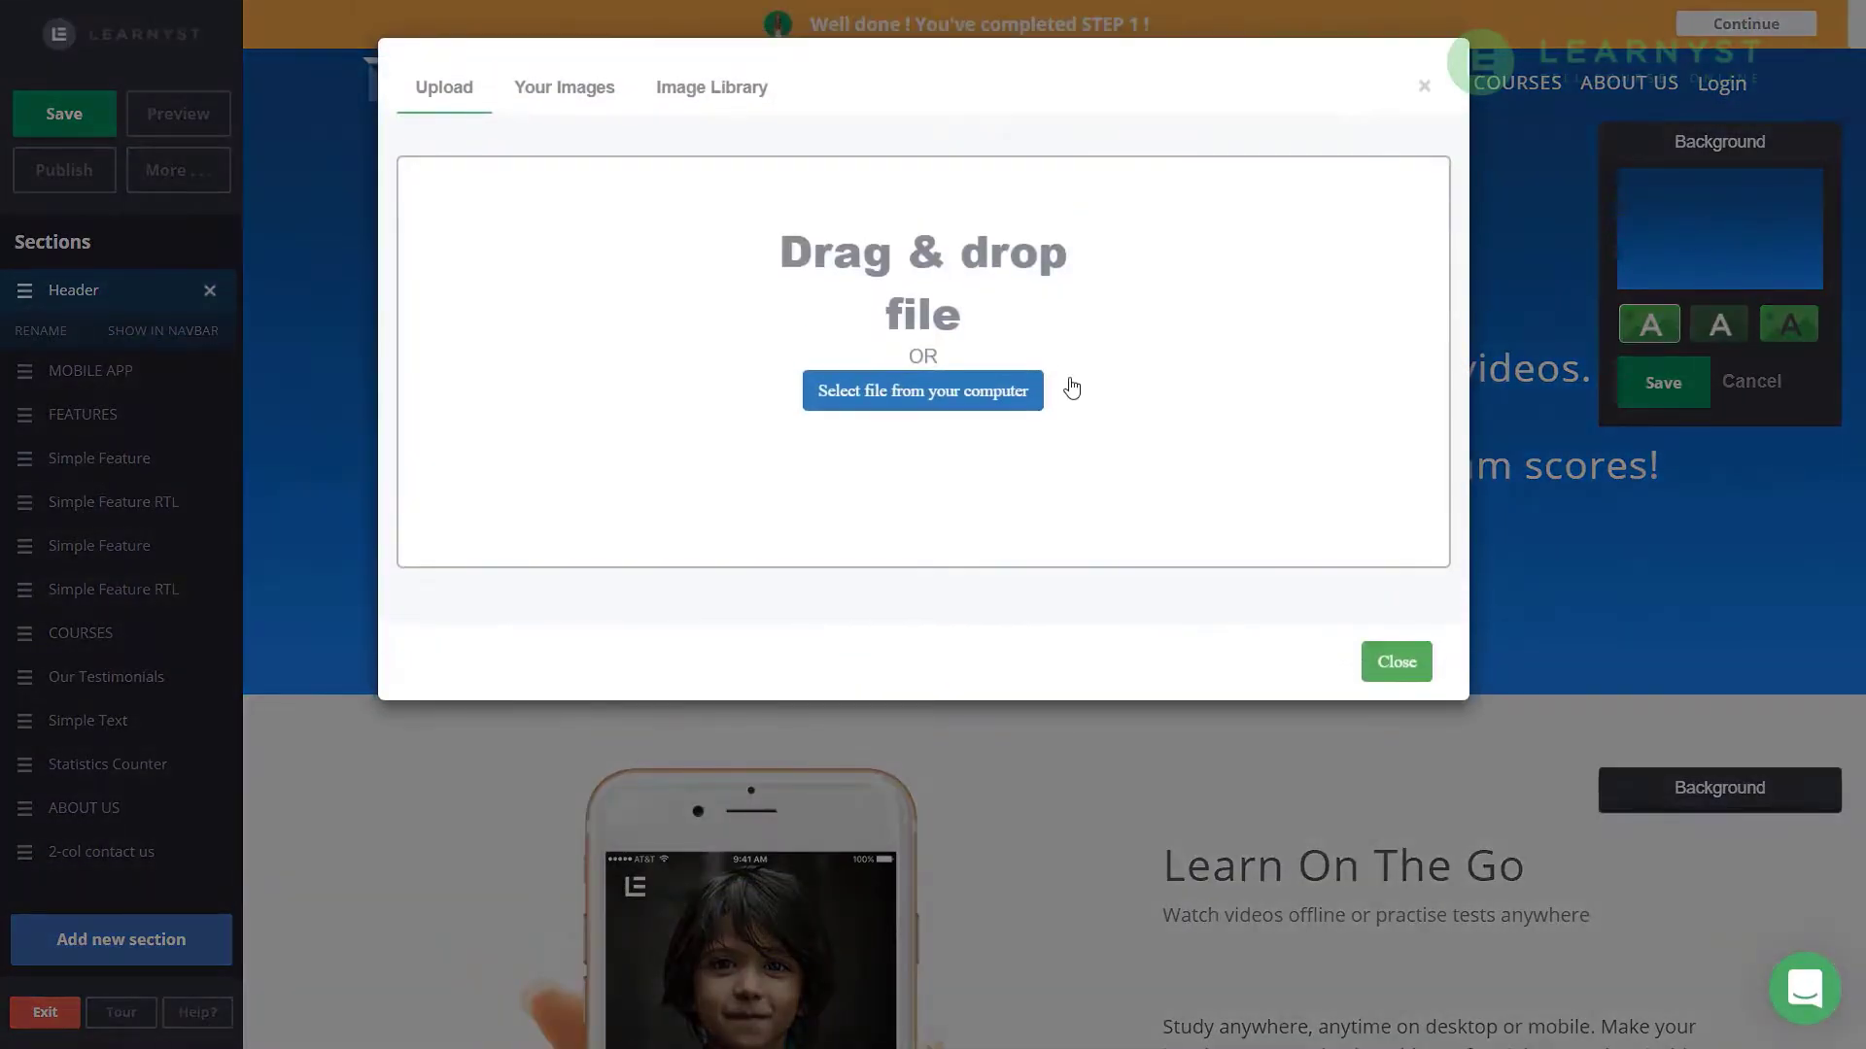
{"action": "left_click", "coordinate": [1019, 399]}
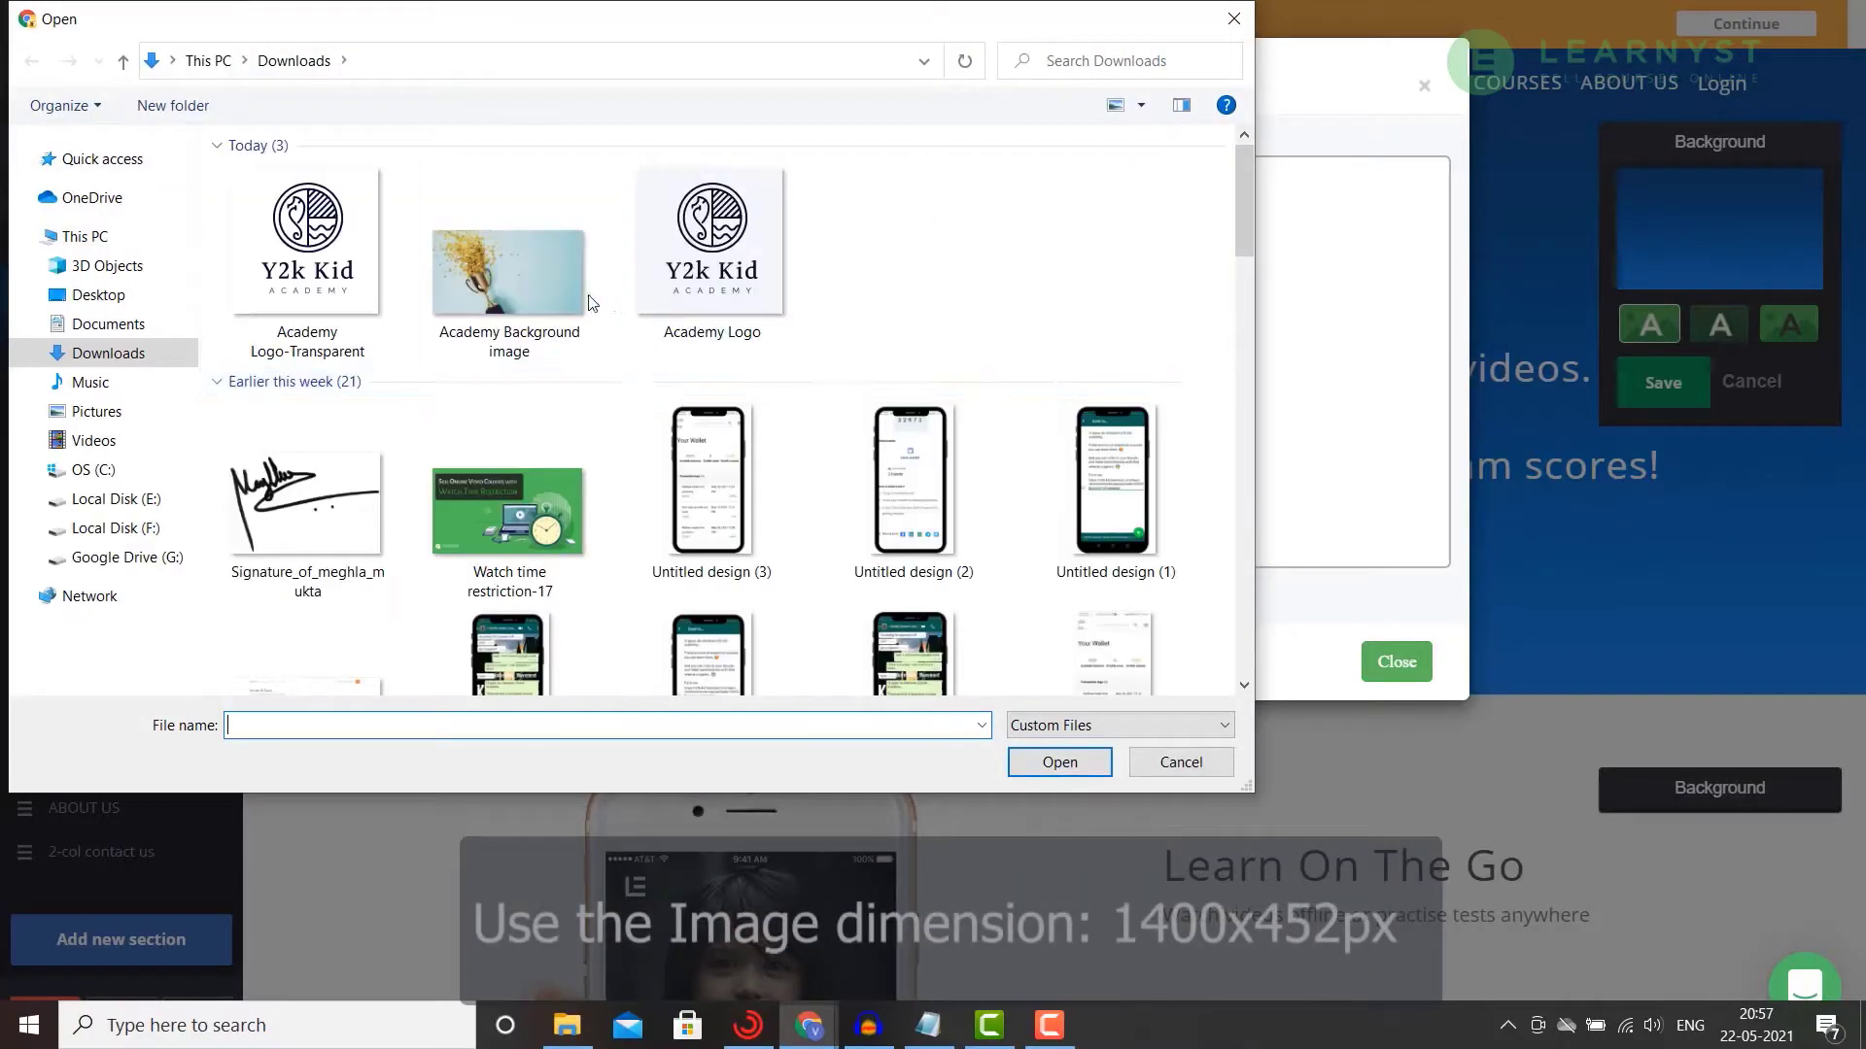
{"action": "left_click", "coordinate": [550, 290]}
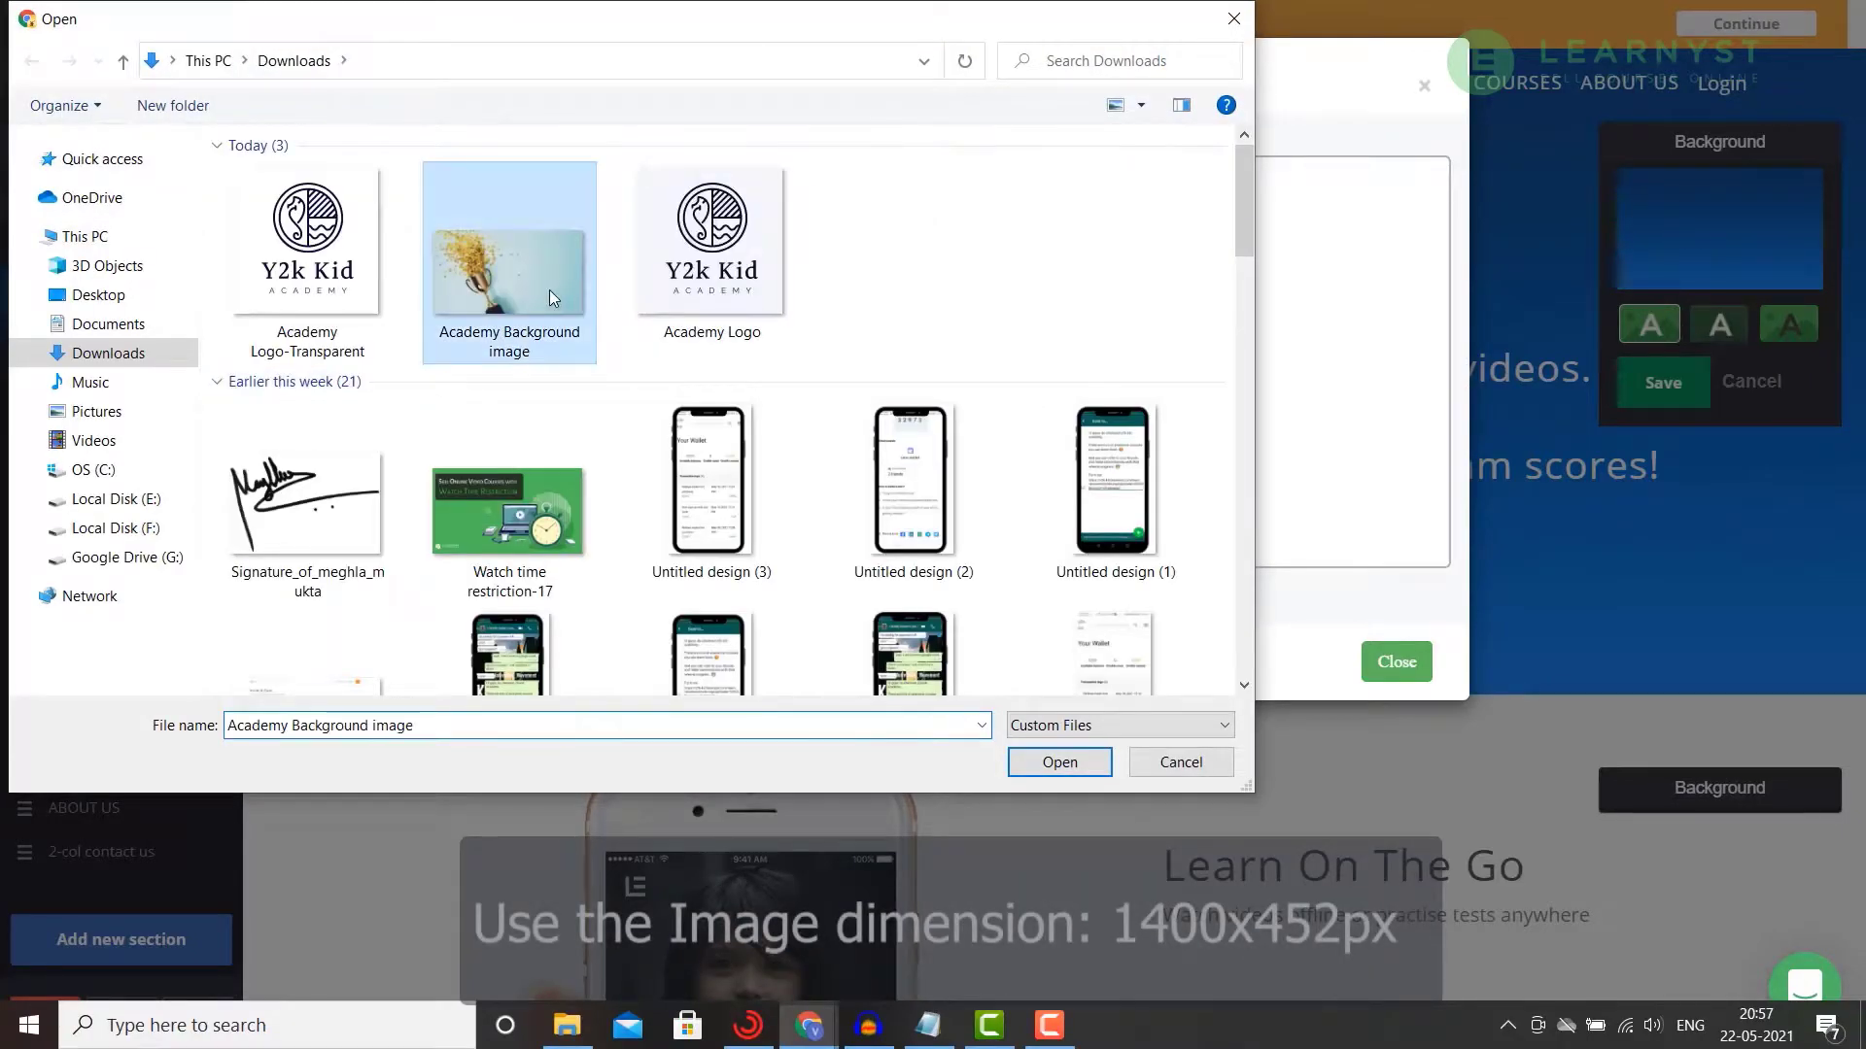
{"action": "left_click", "coordinate": [1060, 764]}
{"action": "left_click", "coordinate": [1276, 645]}
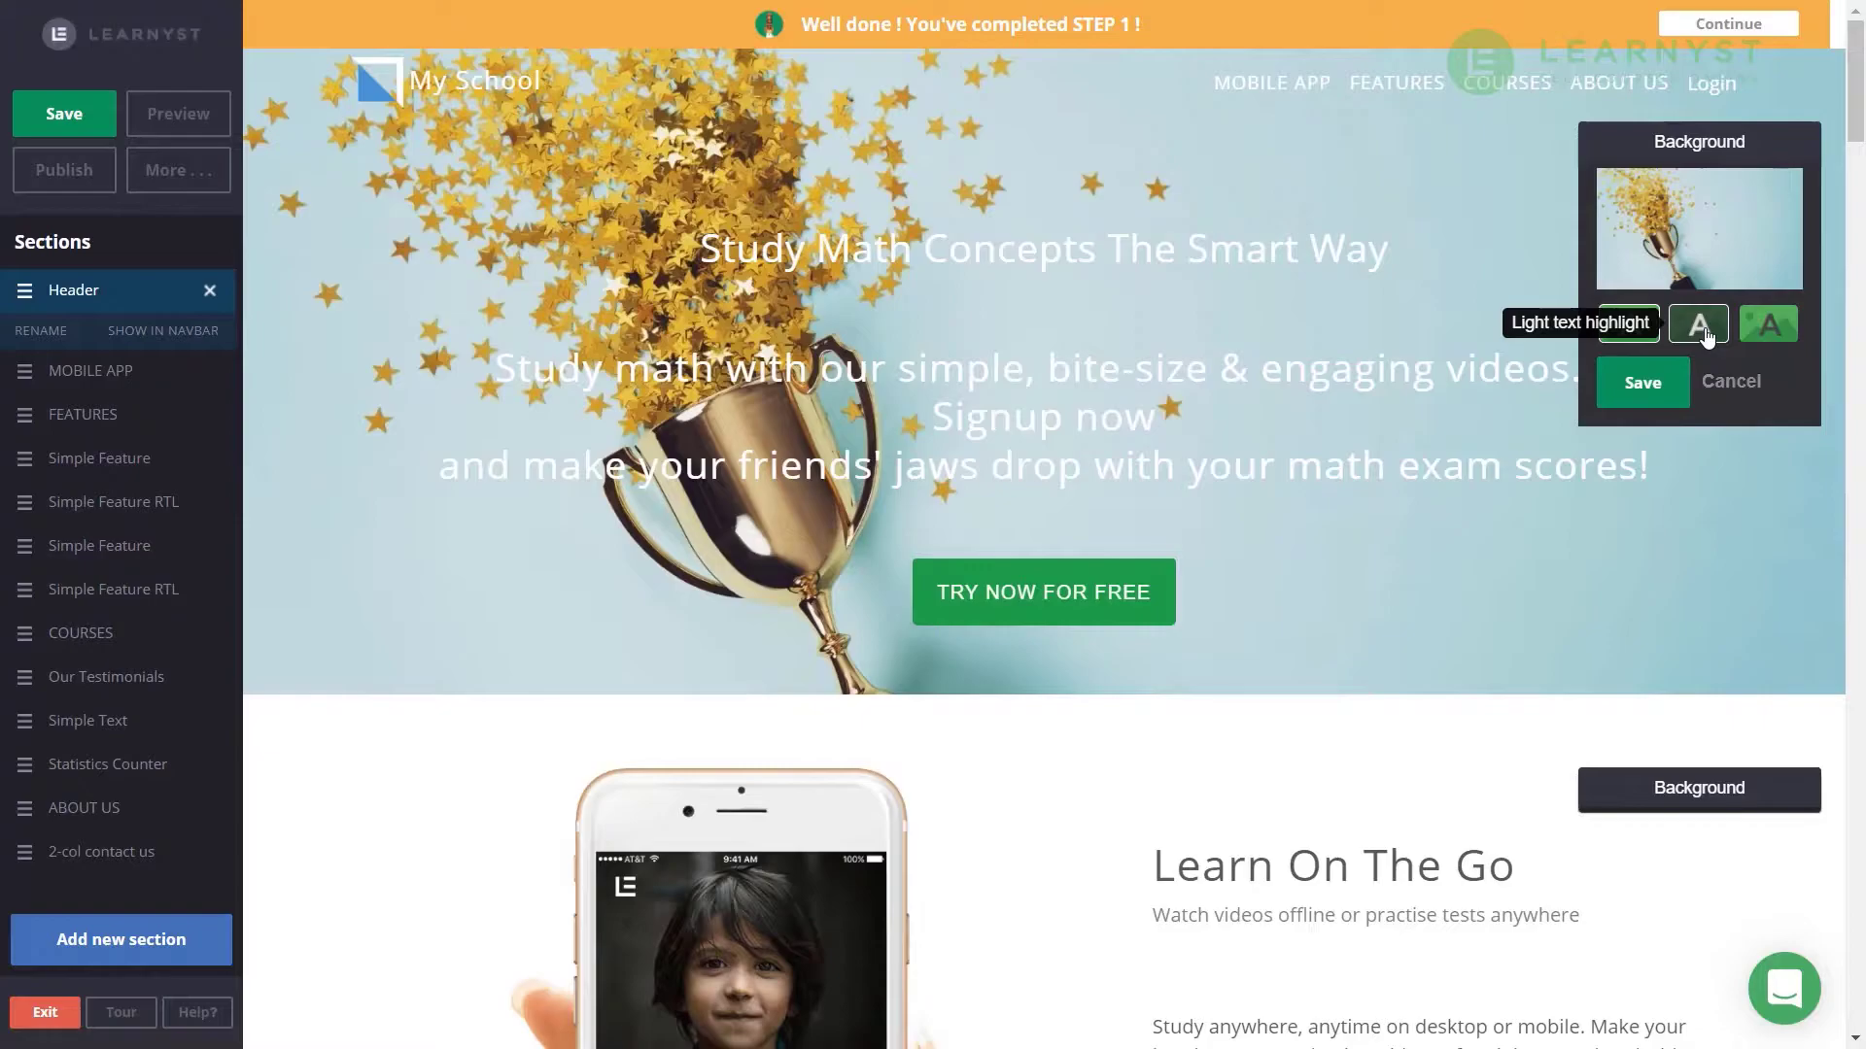
{"action": "left_click", "coordinate": [1707, 333]}
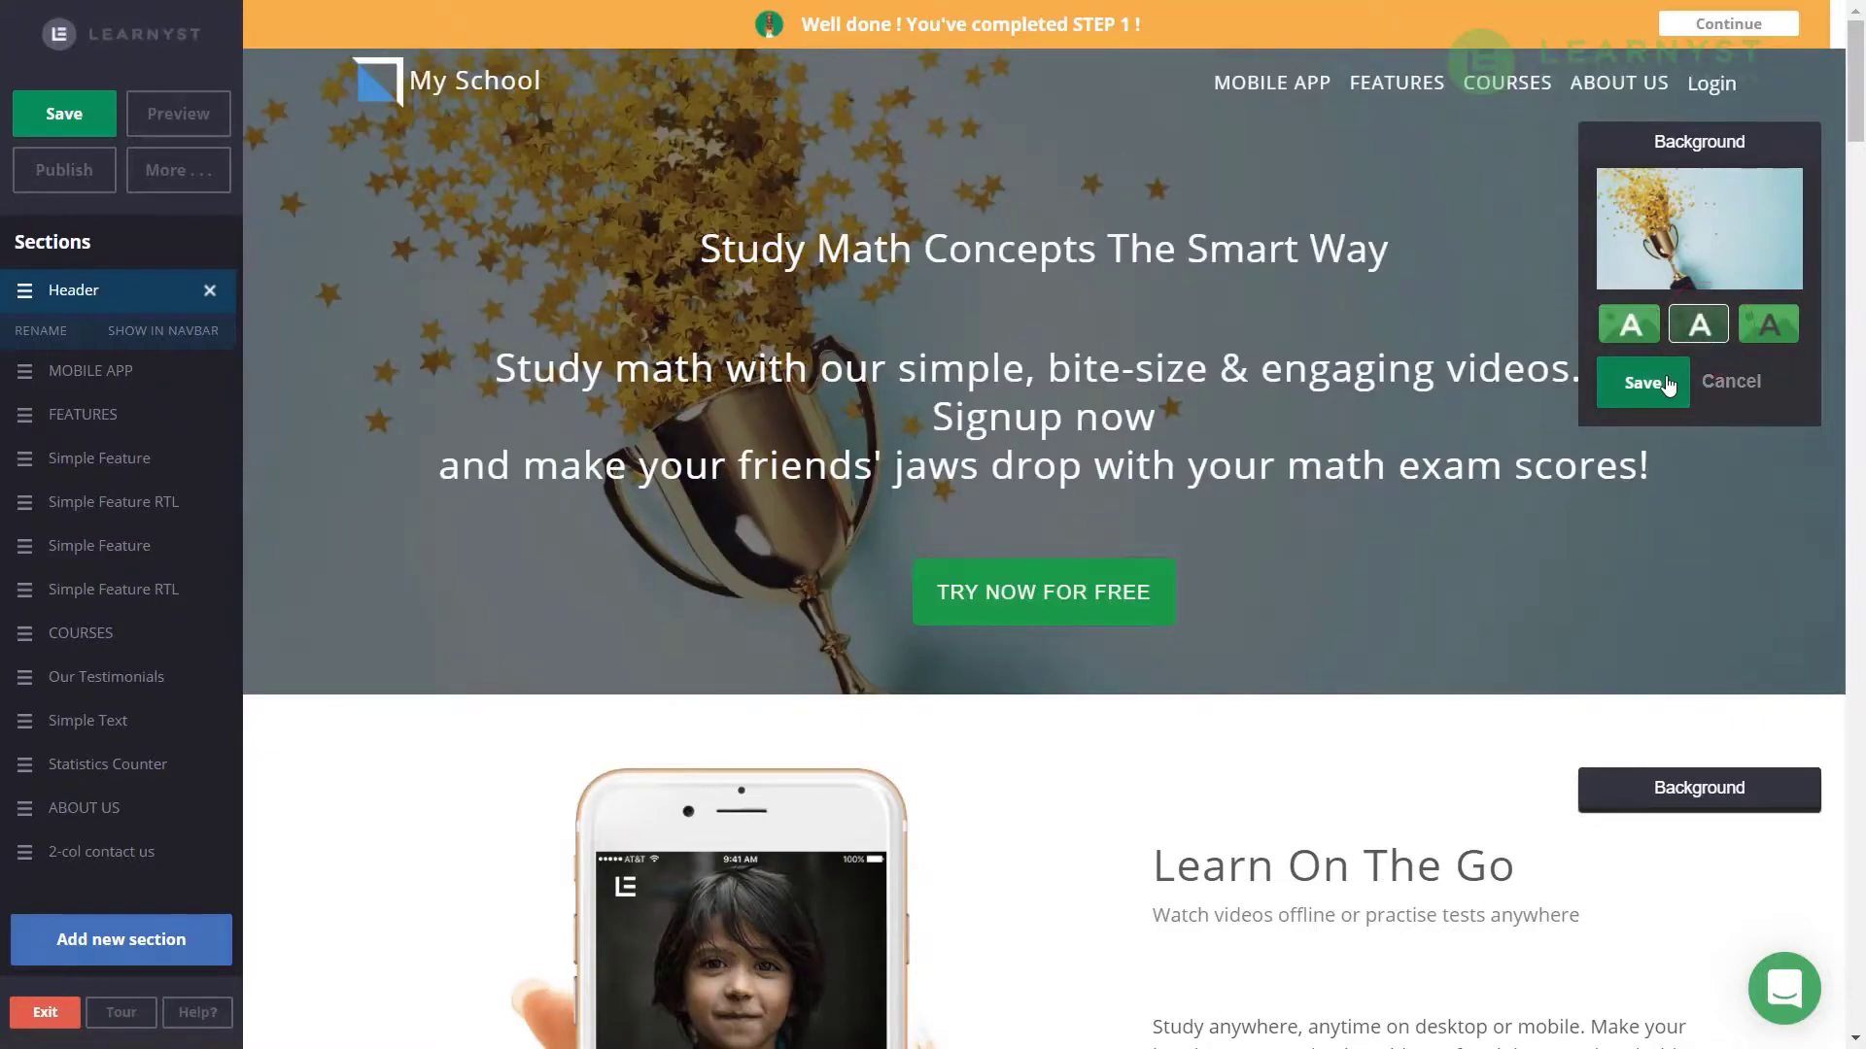
{"action": "left_click", "coordinate": [1642, 383]}
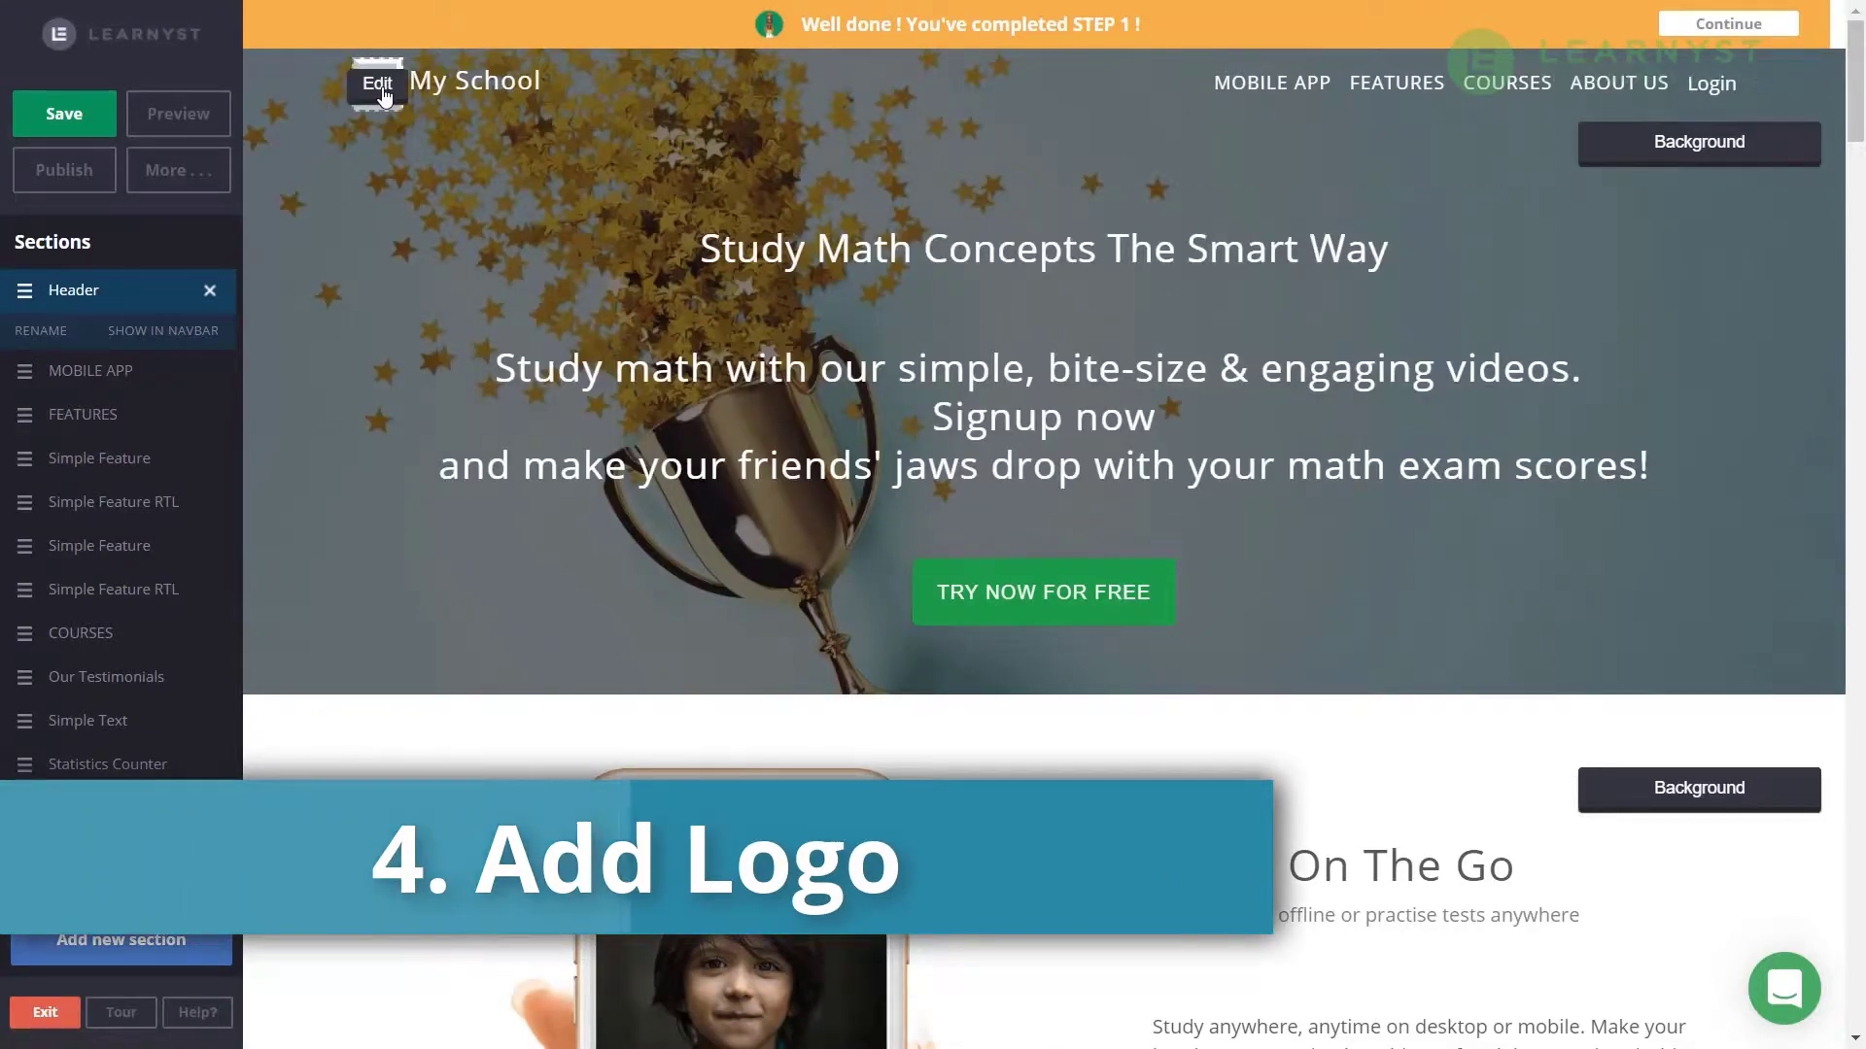
- Upload Academy Logo-Transparent as the site logo without cropping
{"action": "left_click", "coordinate": [379, 85]}
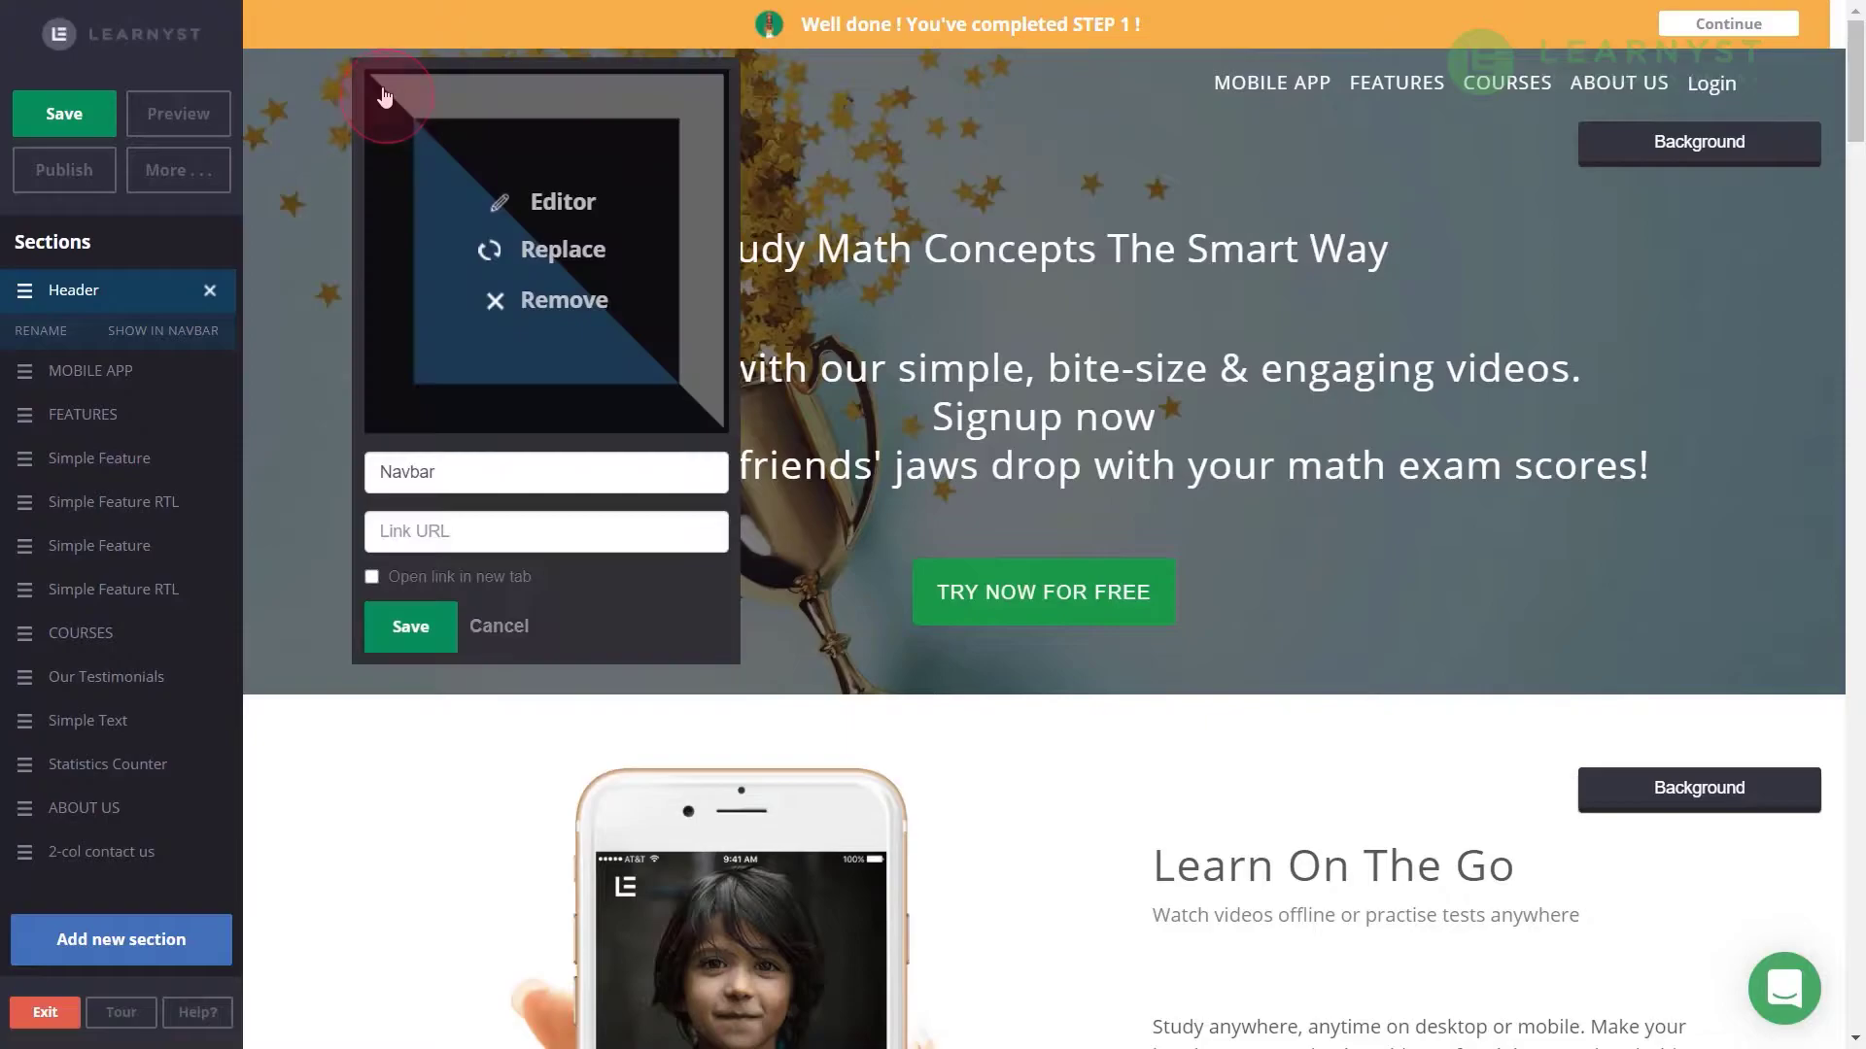
{"action": "left_click", "coordinate": [545, 267]}
{"action": "left_click", "coordinate": [852, 384]}
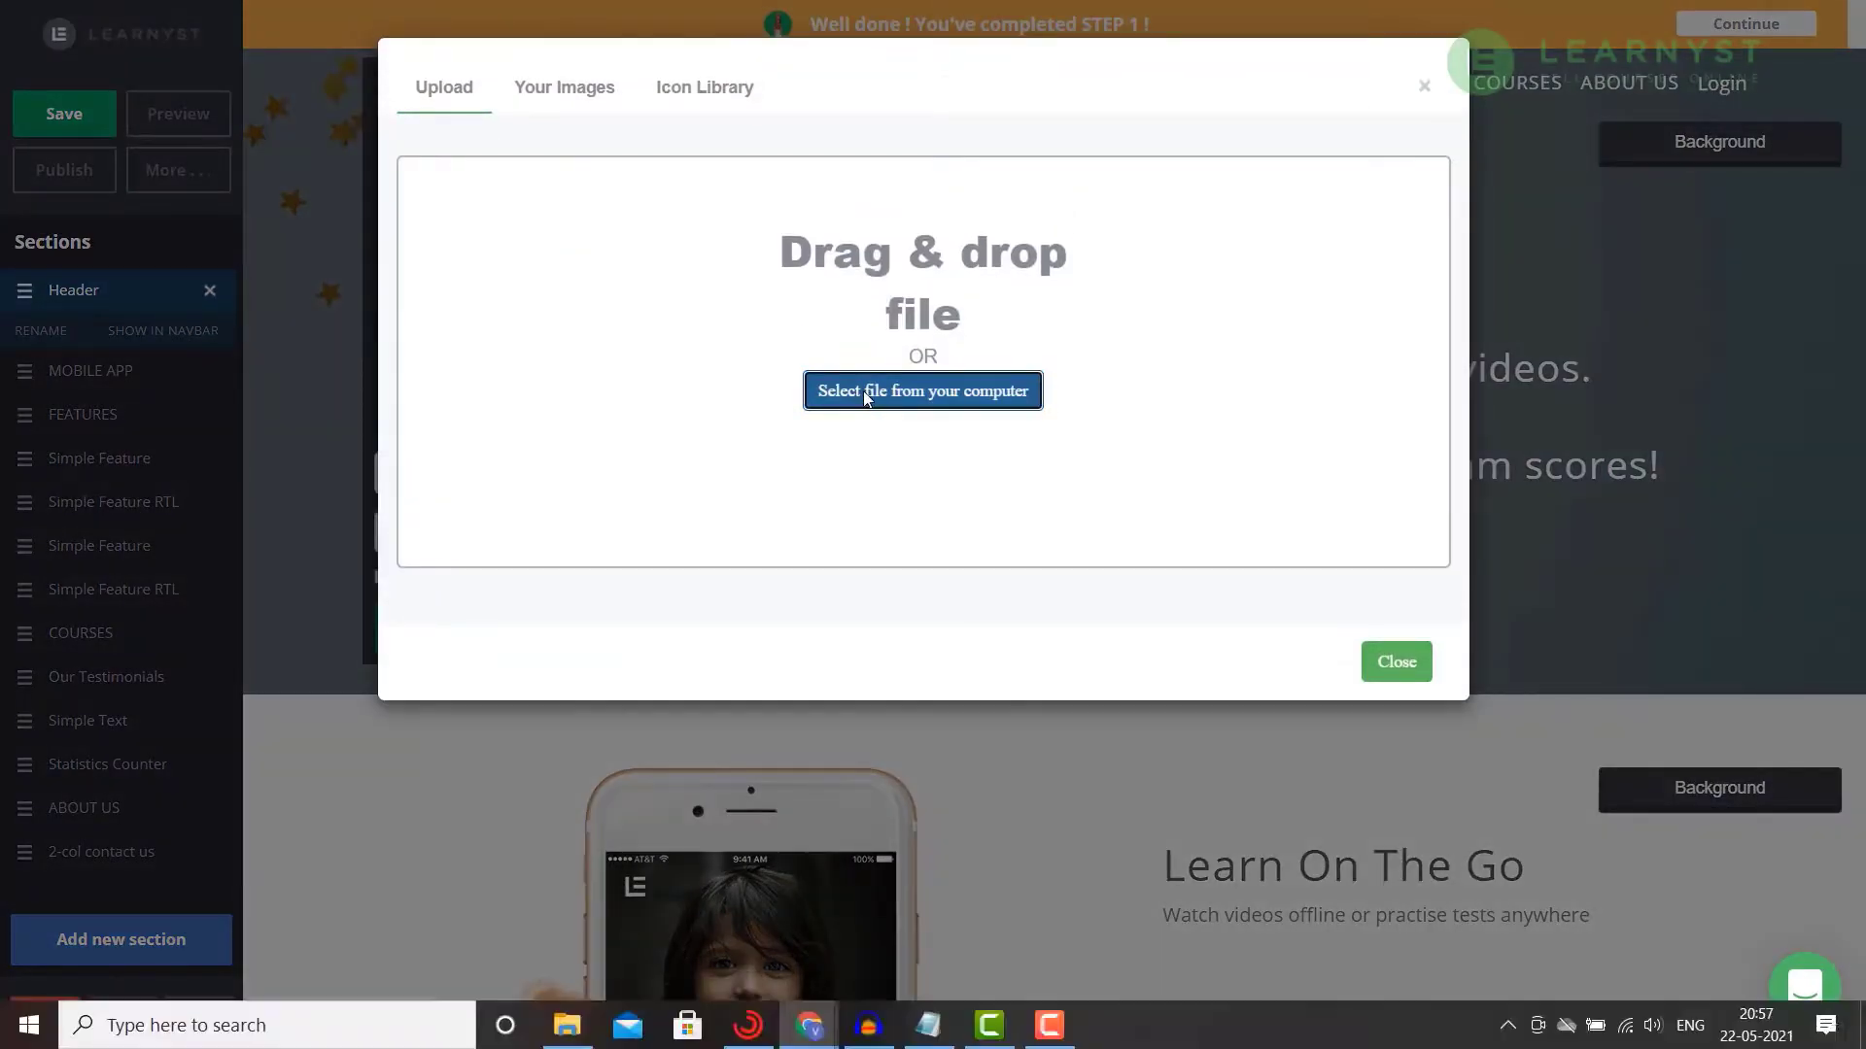
{"action": "left_click", "coordinate": [363, 276]}
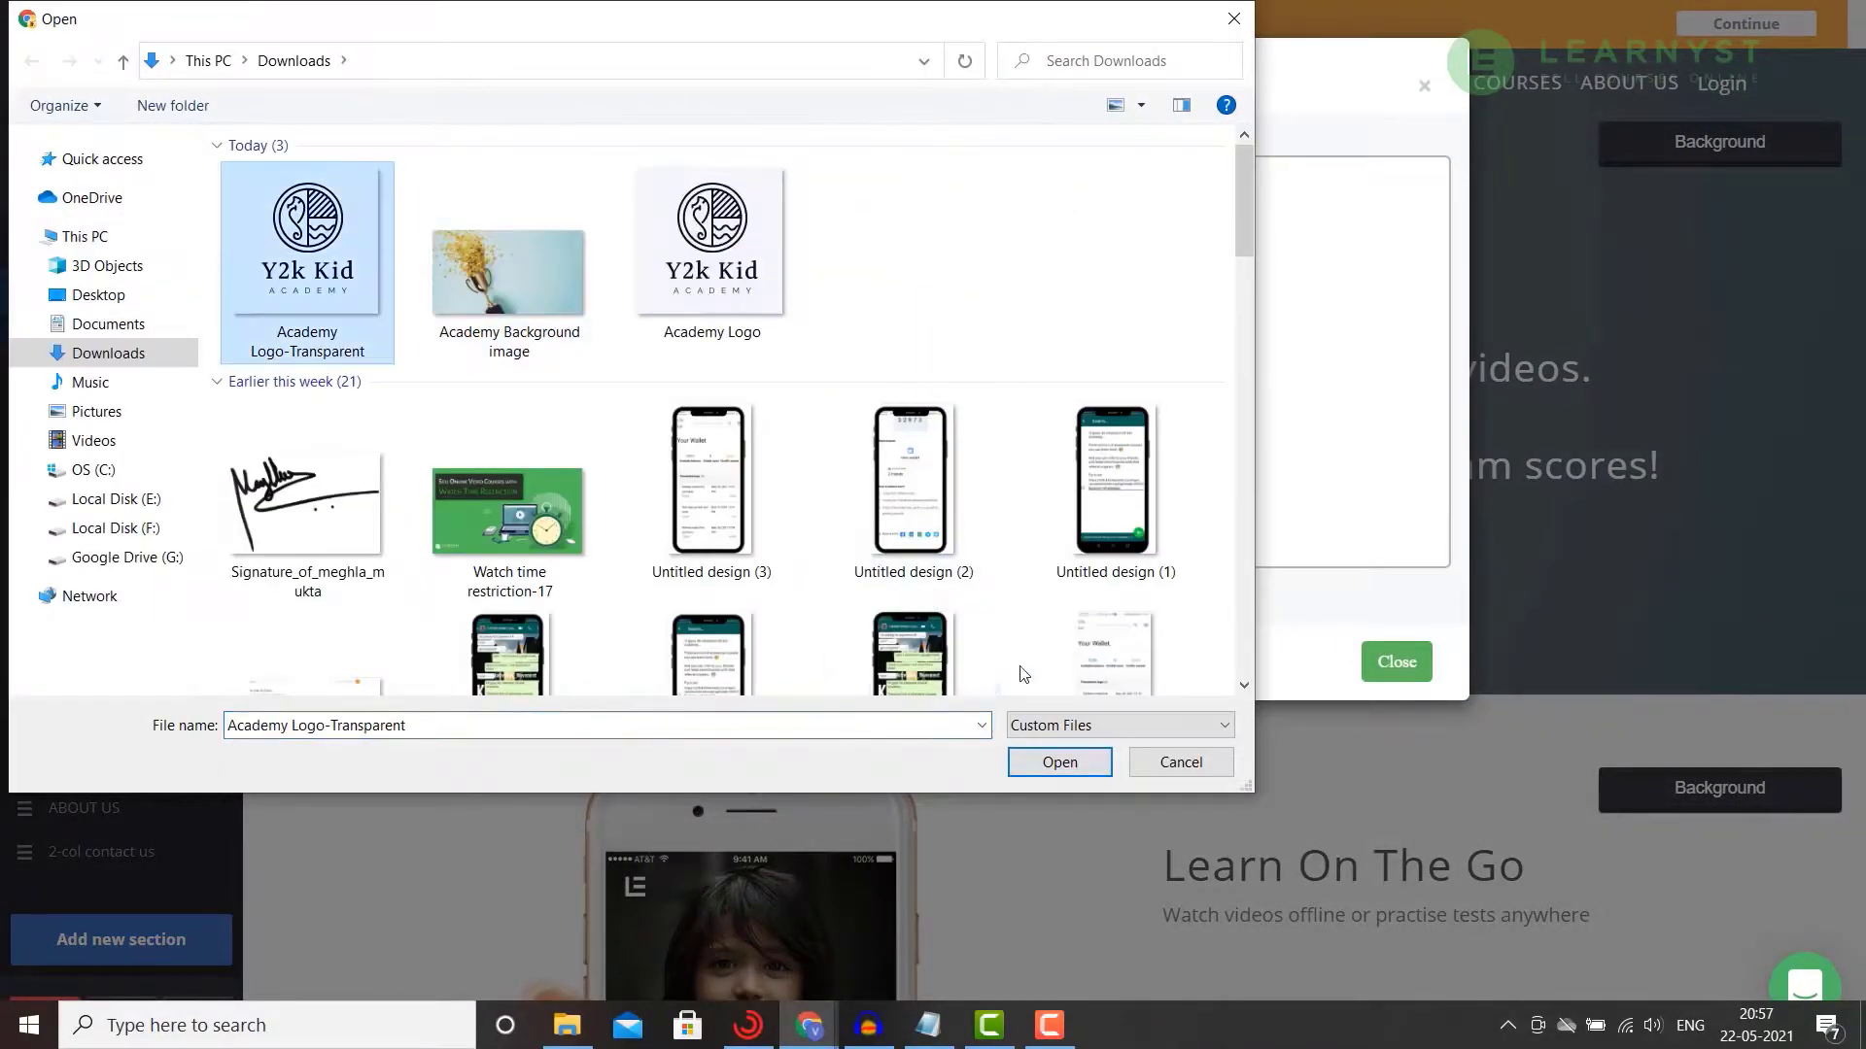
{"action": "left_click", "coordinate": [1059, 761]}
{"action": "left_click", "coordinate": [1270, 660]}
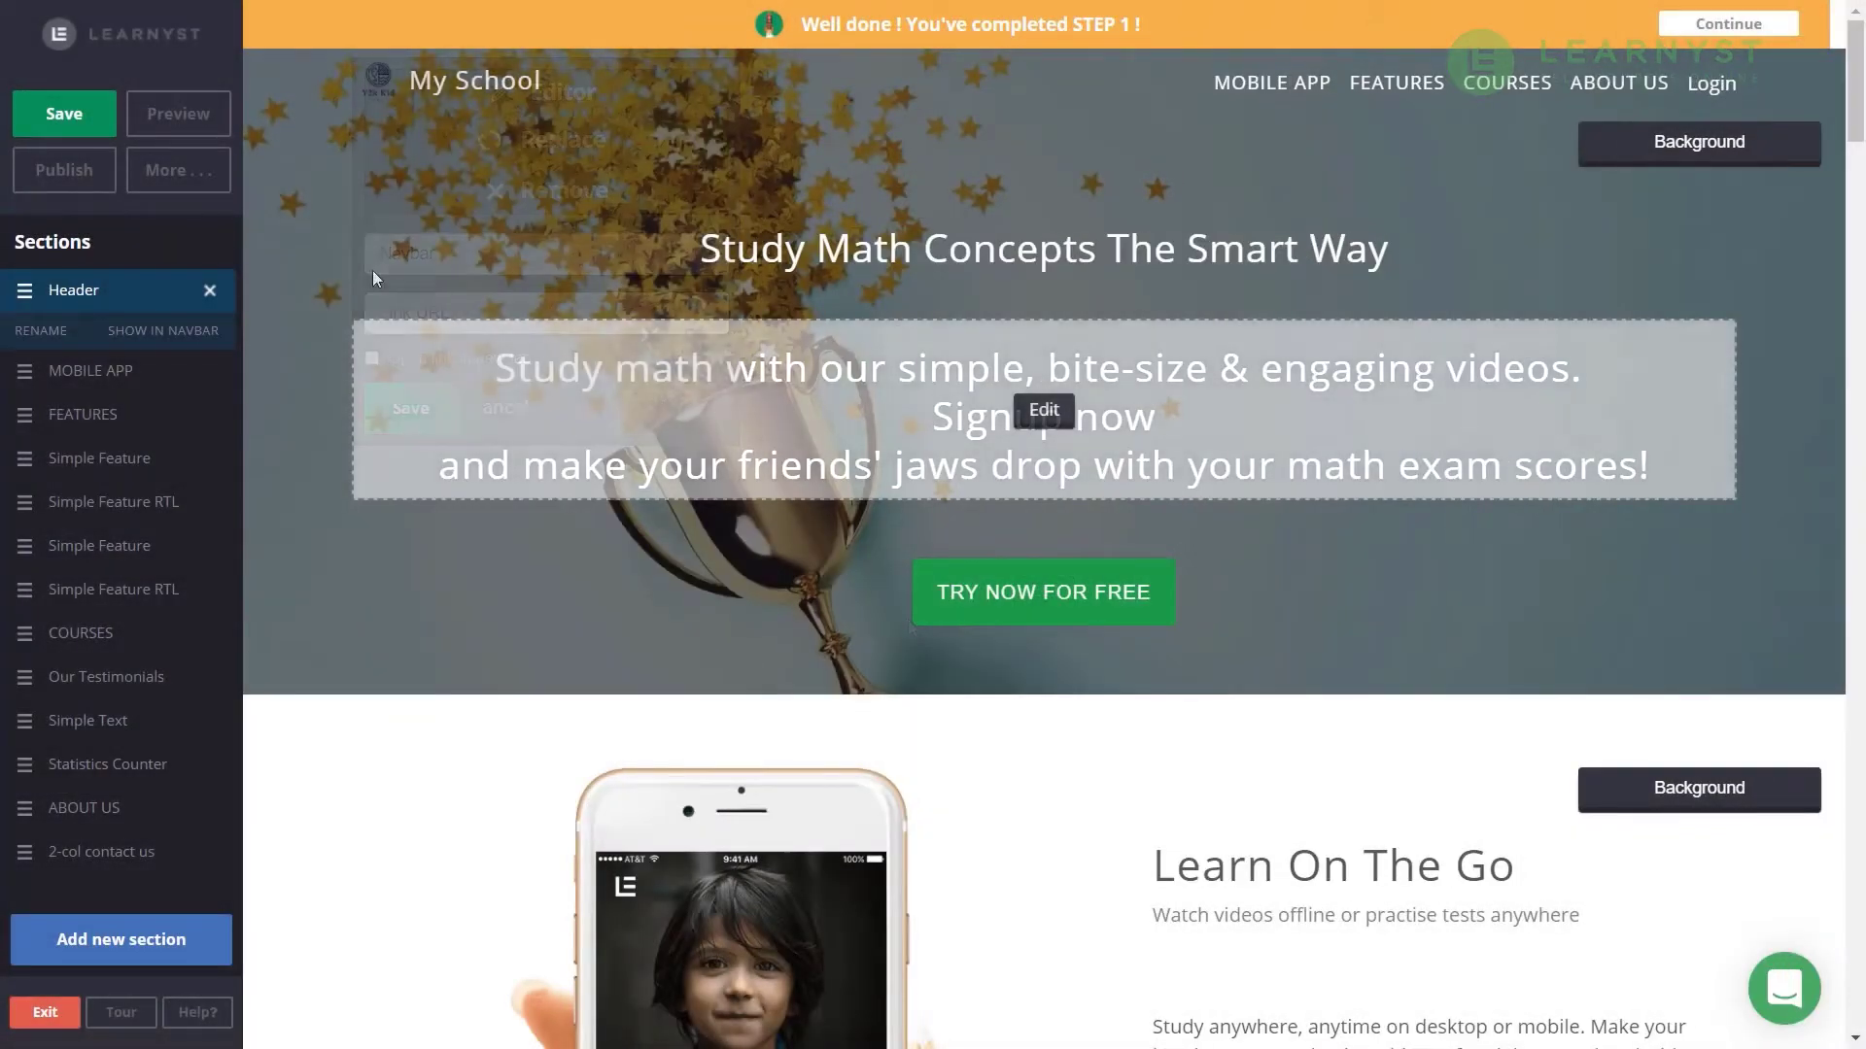
- Rename the header school name from My School to 'y2k-kid academy' and save
{"action": "mouse_move", "coordinate": [472, 105]}
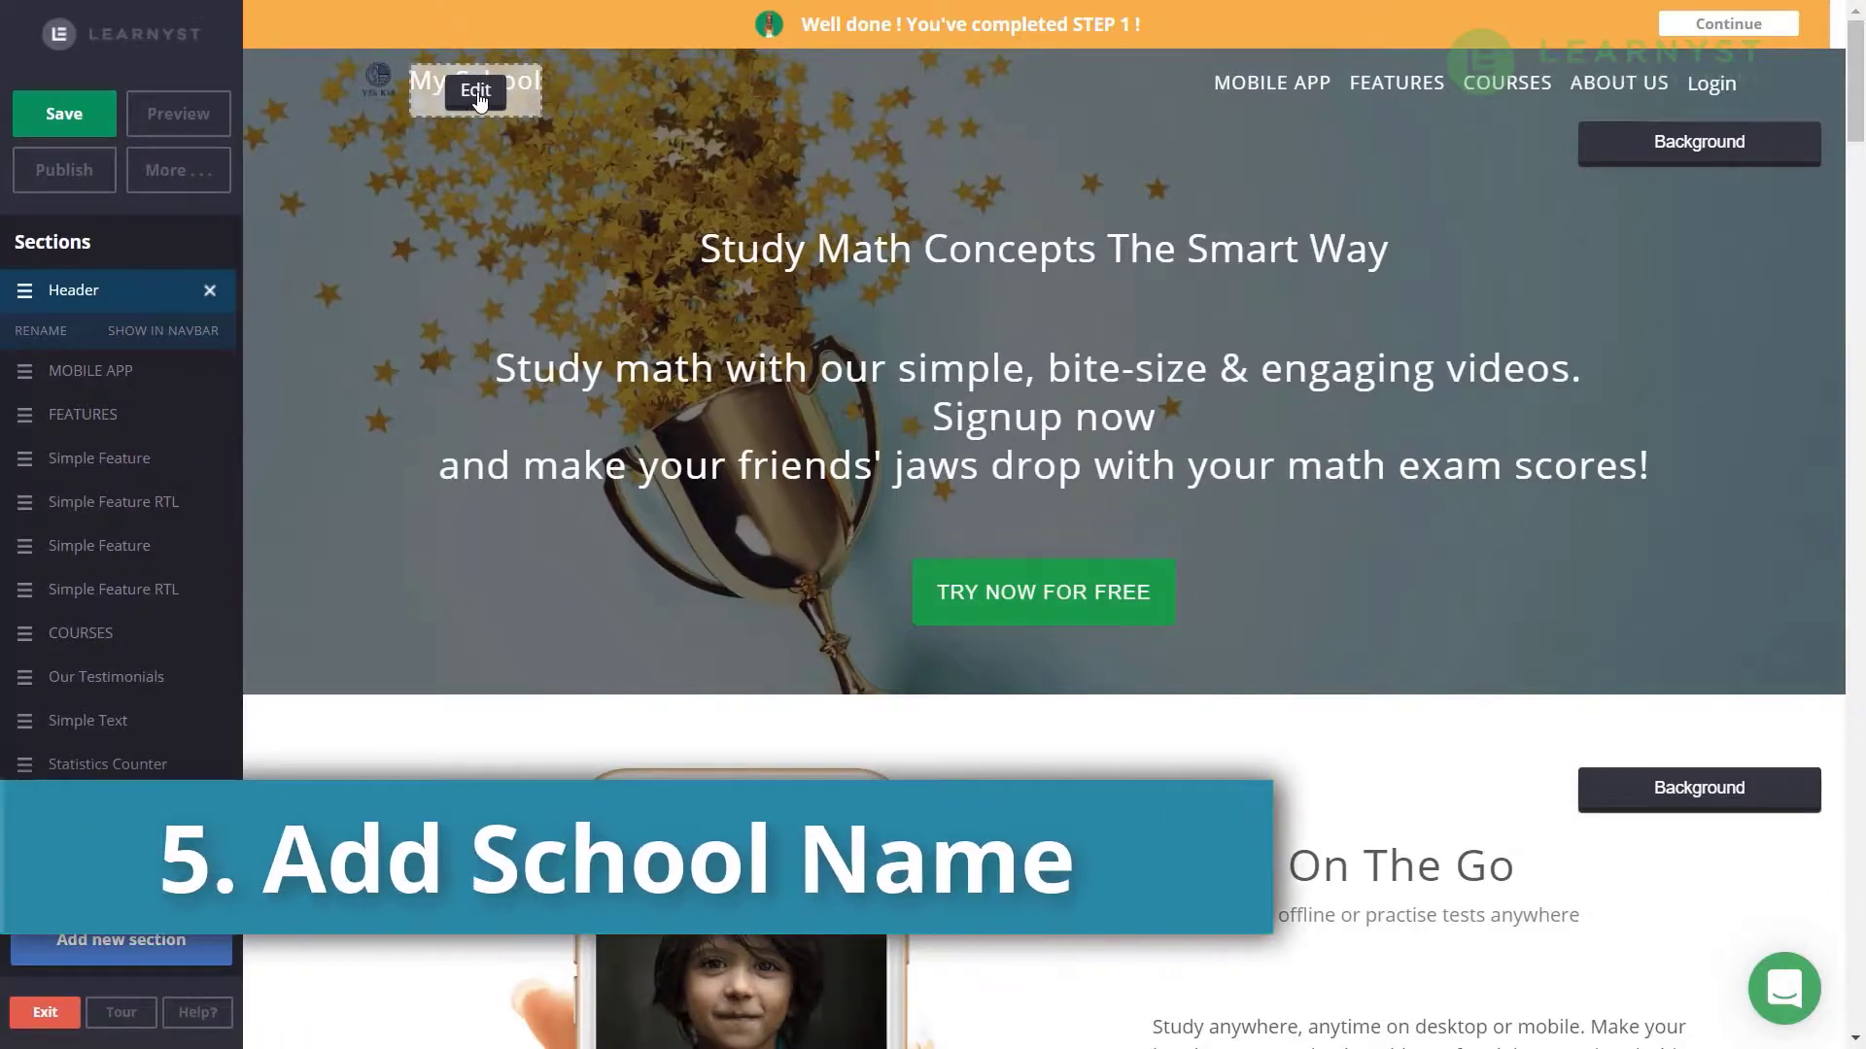
{"action": "left_click", "coordinate": [476, 93]}
{"action": "triple_click", "coordinate": [576, 134]}
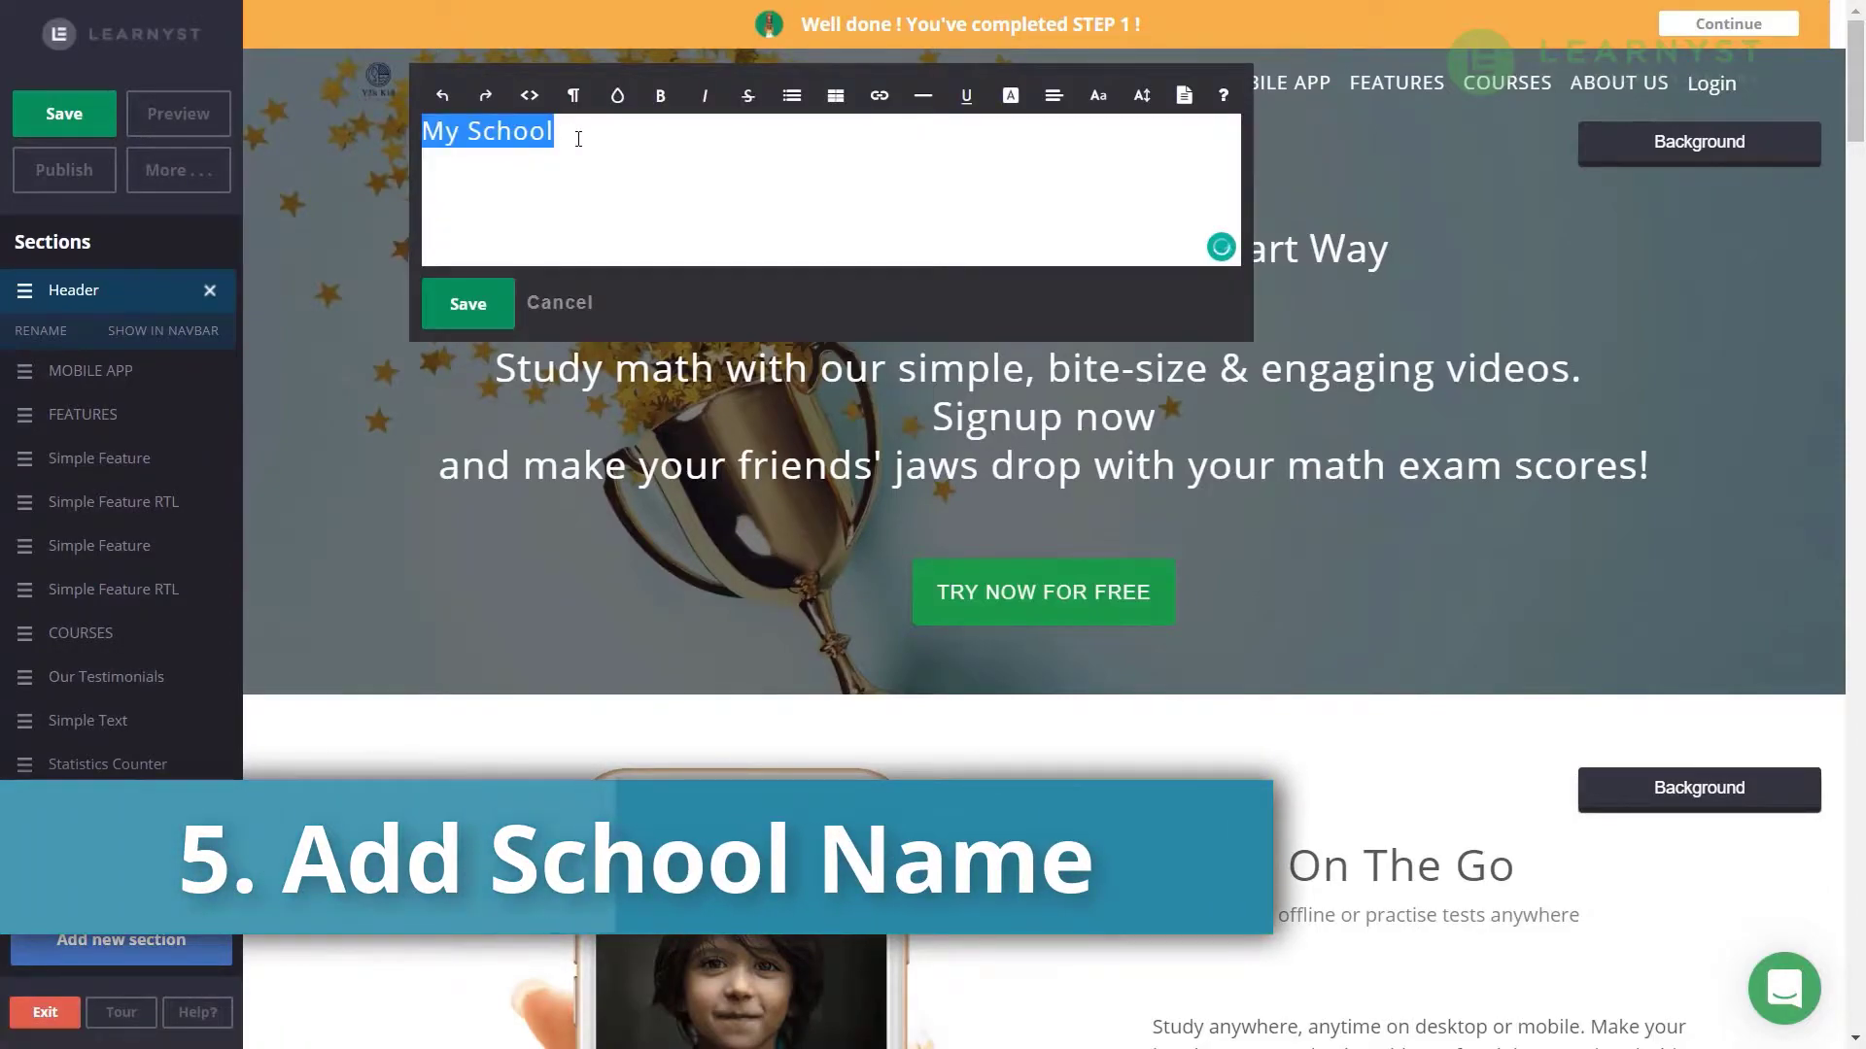
{"action": "type", "text": "y2k-kid academy"}
{"action": "left_click", "coordinate": [468, 304]}
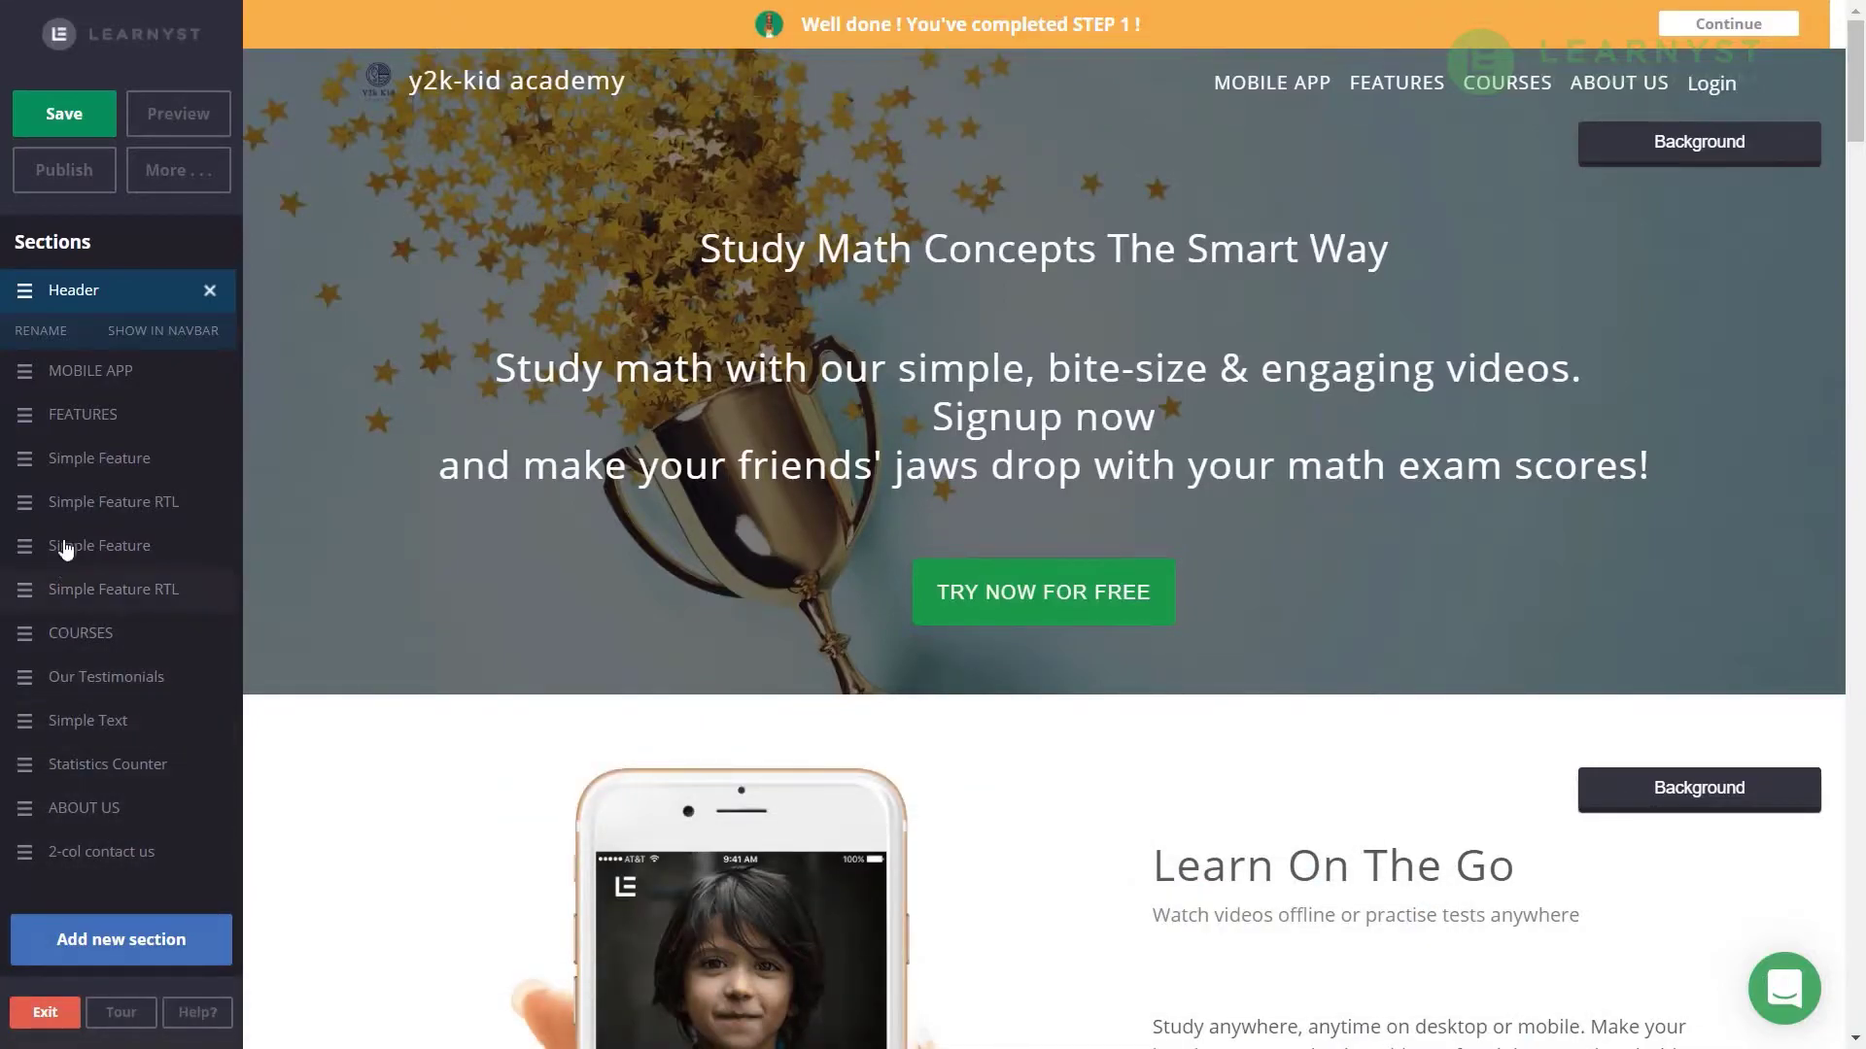
{"action": "left_click", "coordinate": [94, 374]}
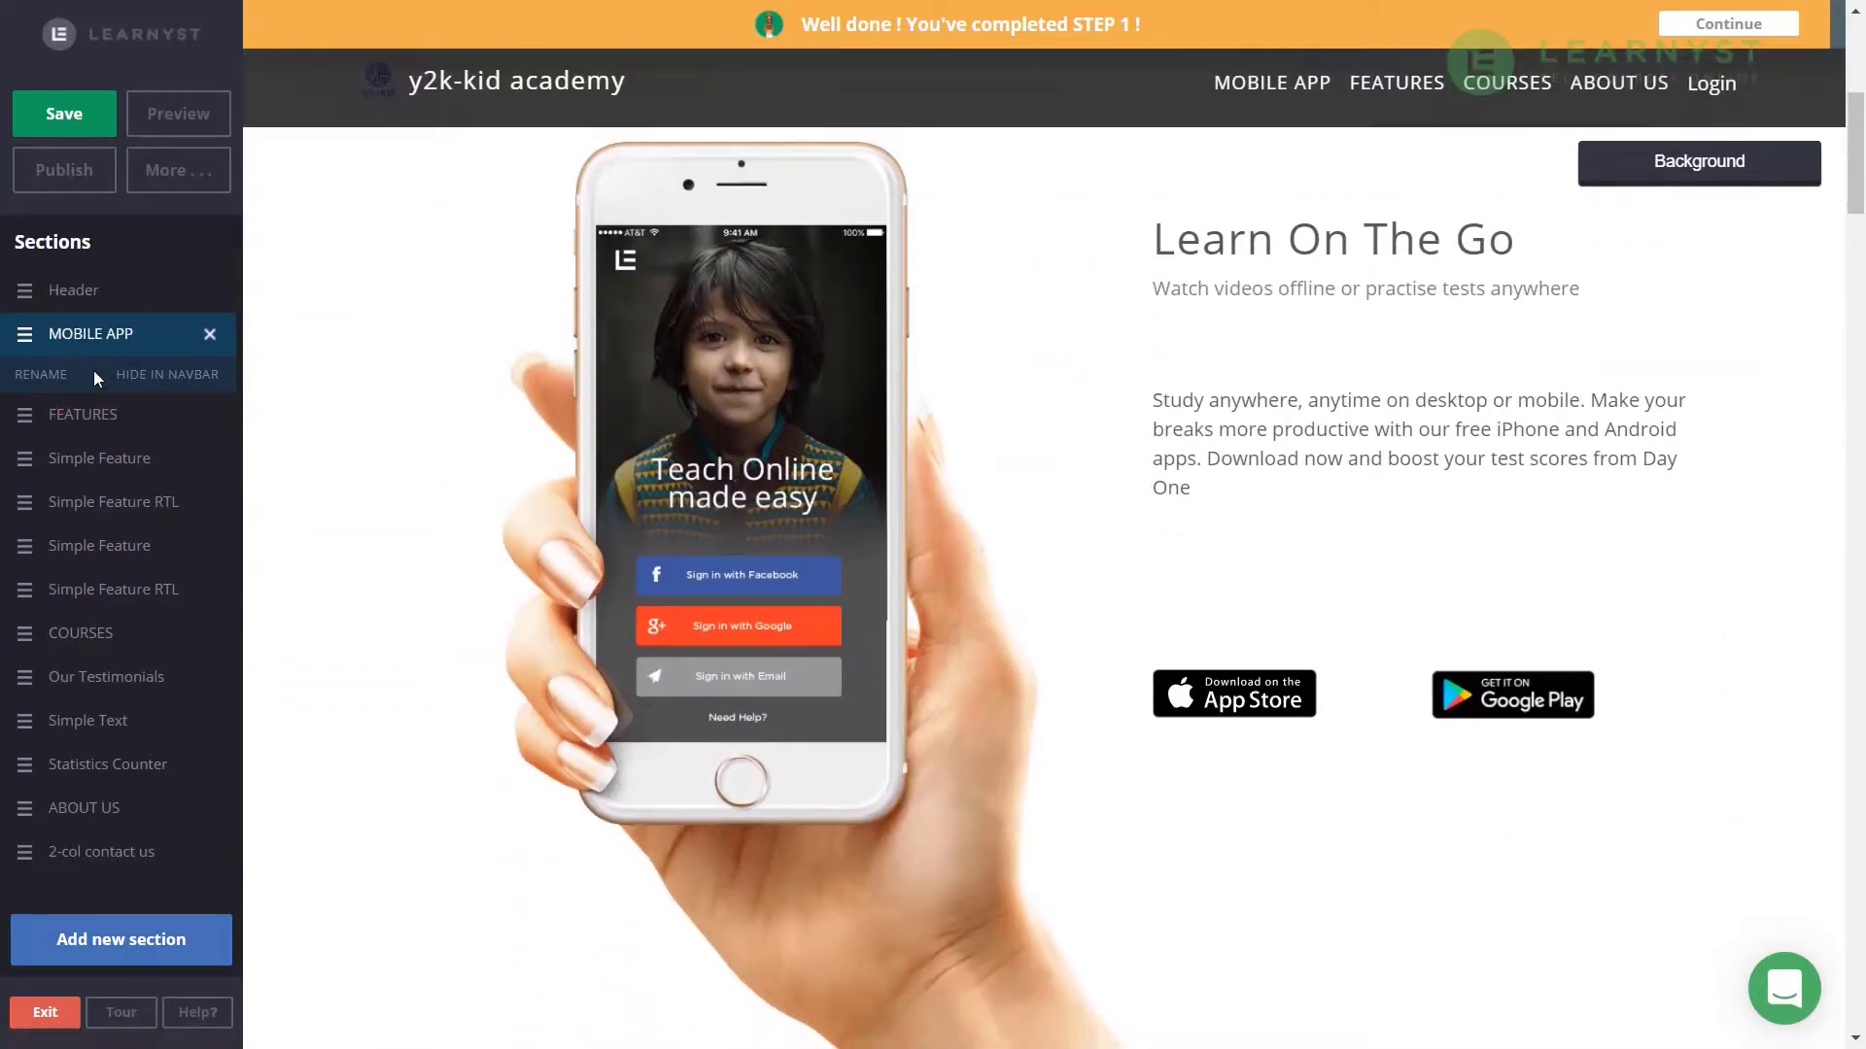
{"action": "left_click", "coordinate": [195, 376]}
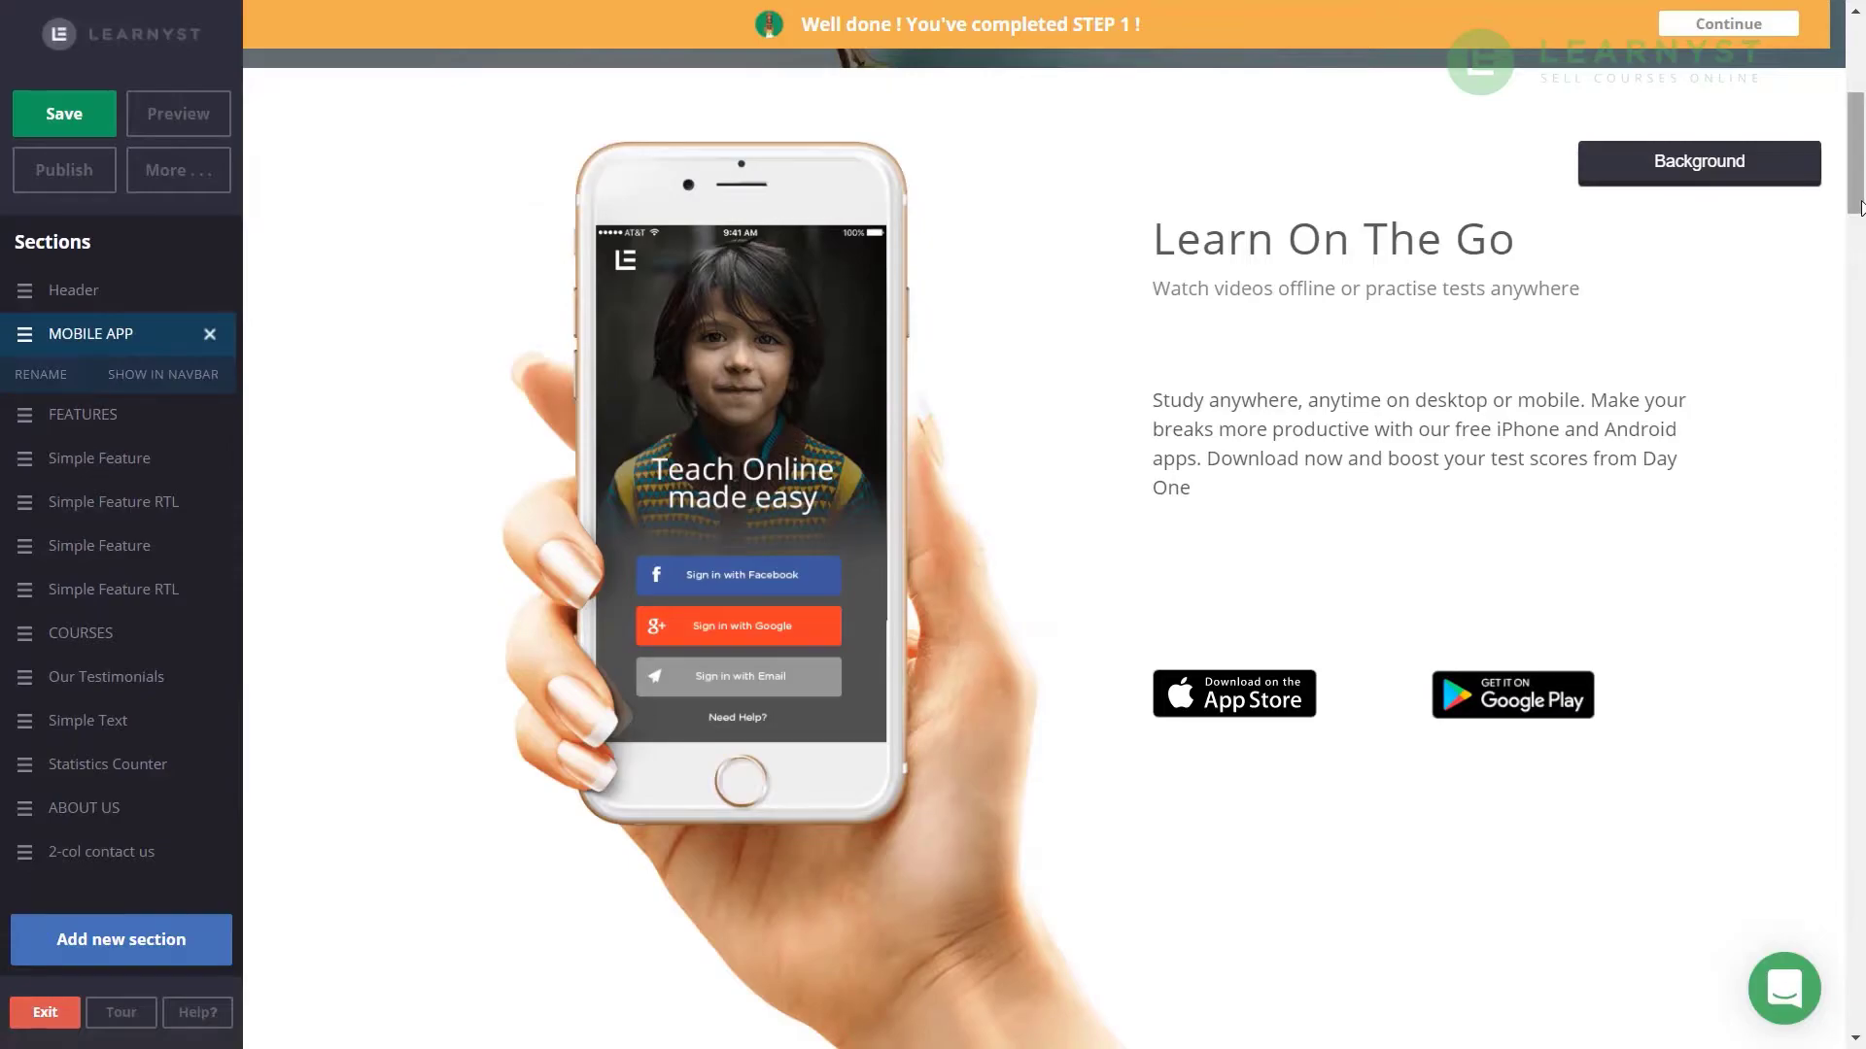
{"action": "scroll", "coordinate": [1838, 263], "scroll_direction": "up", "scroll_amount": 6}
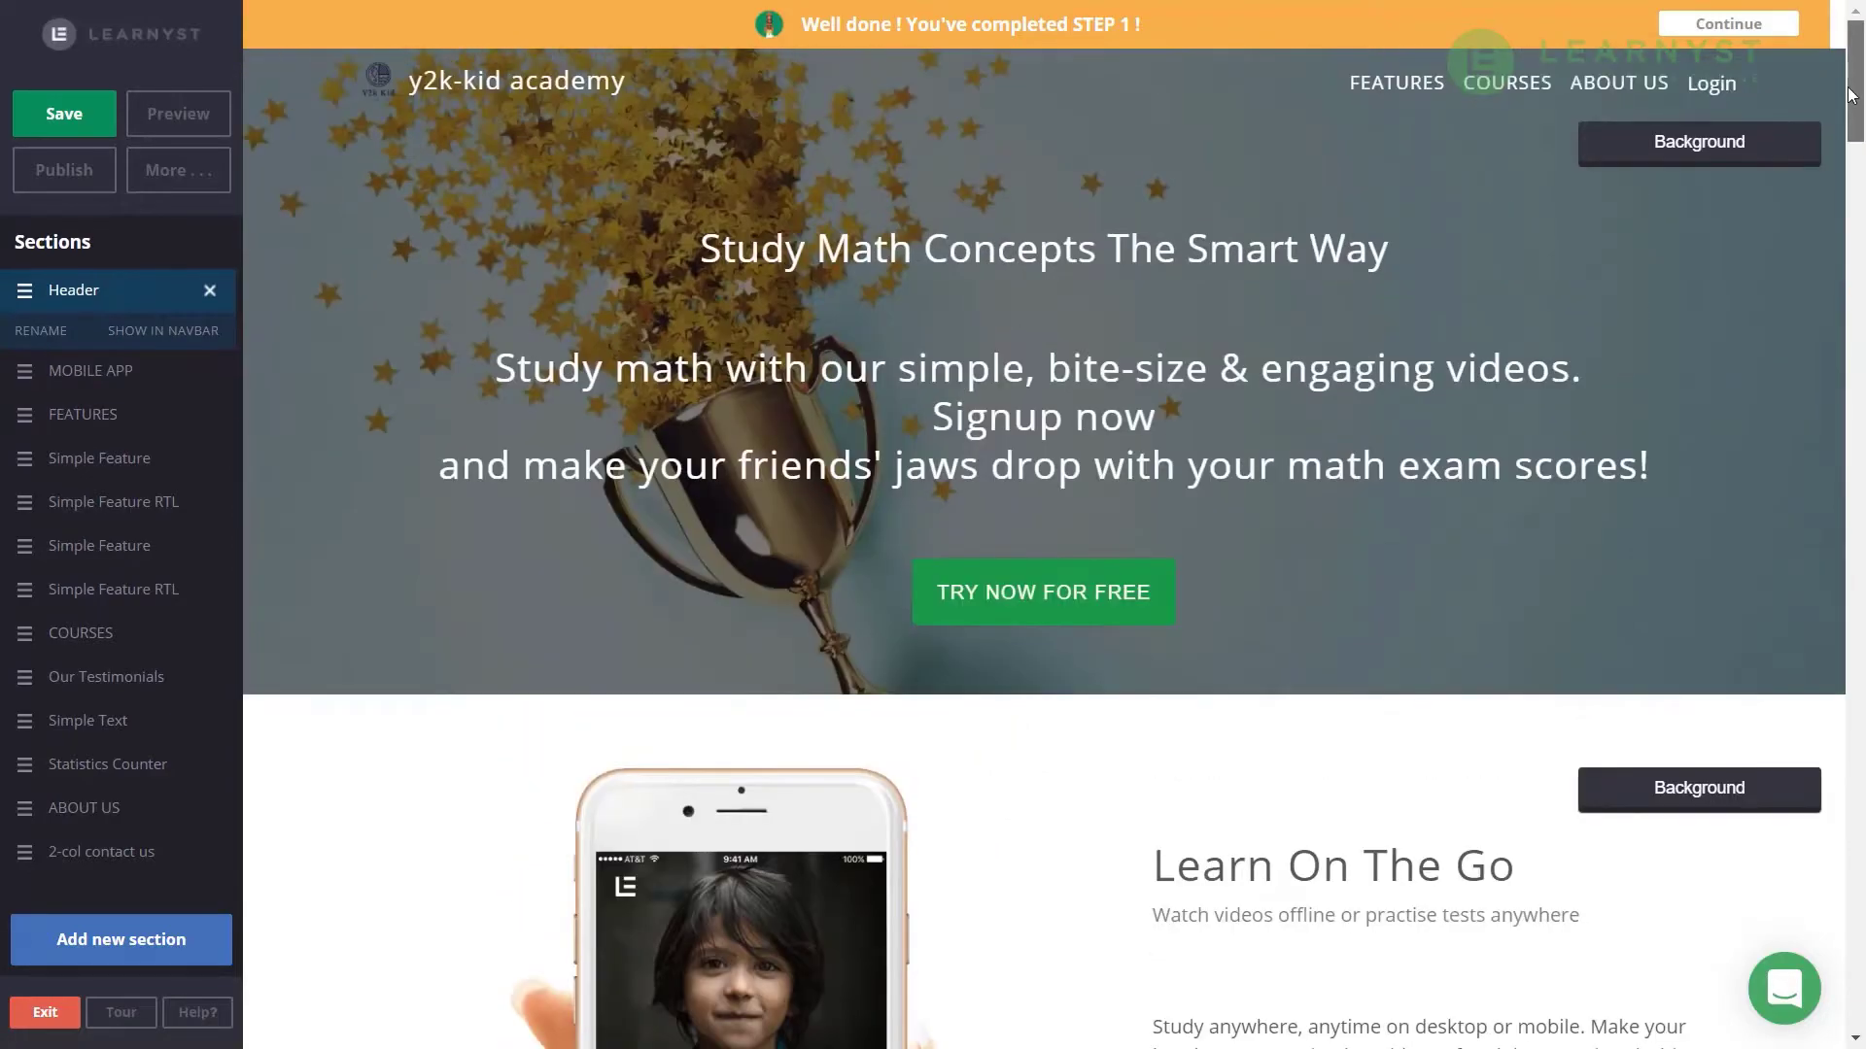
{"action": "left_click", "coordinate": [151, 374]}
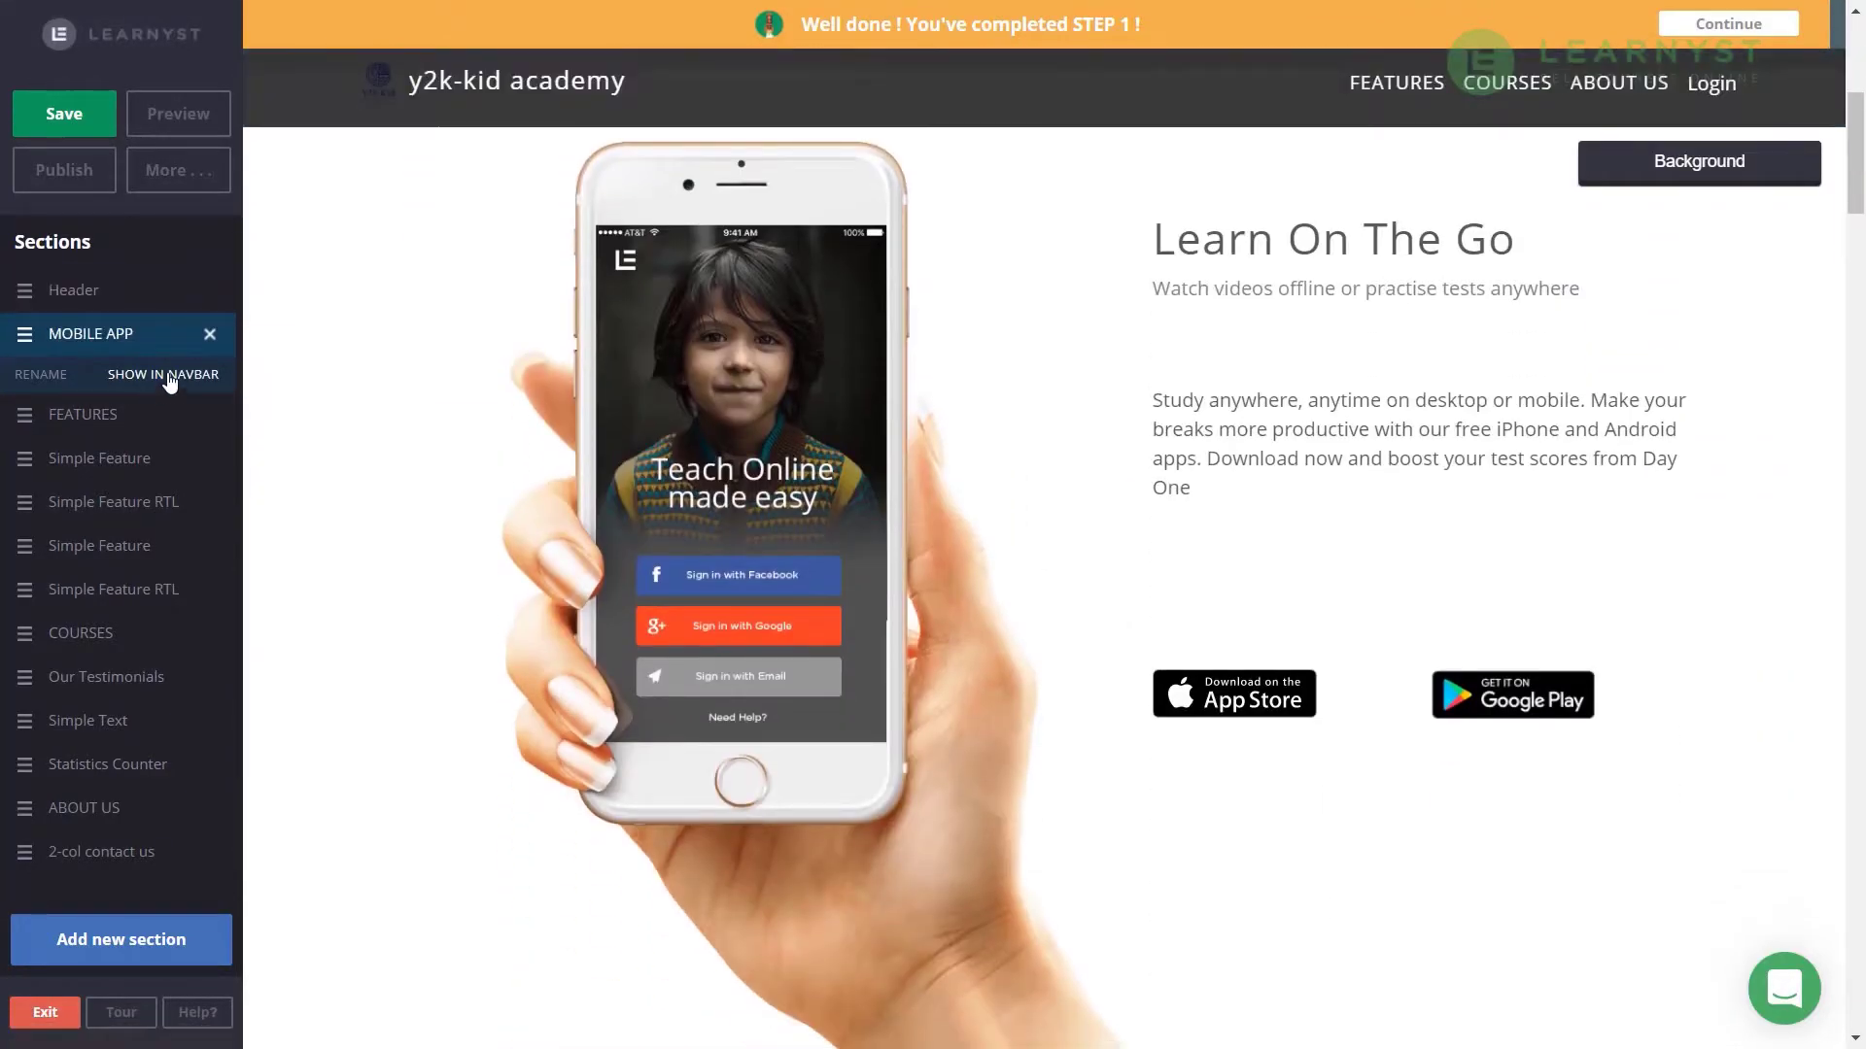
{"action": "left_click", "coordinate": [169, 376]}
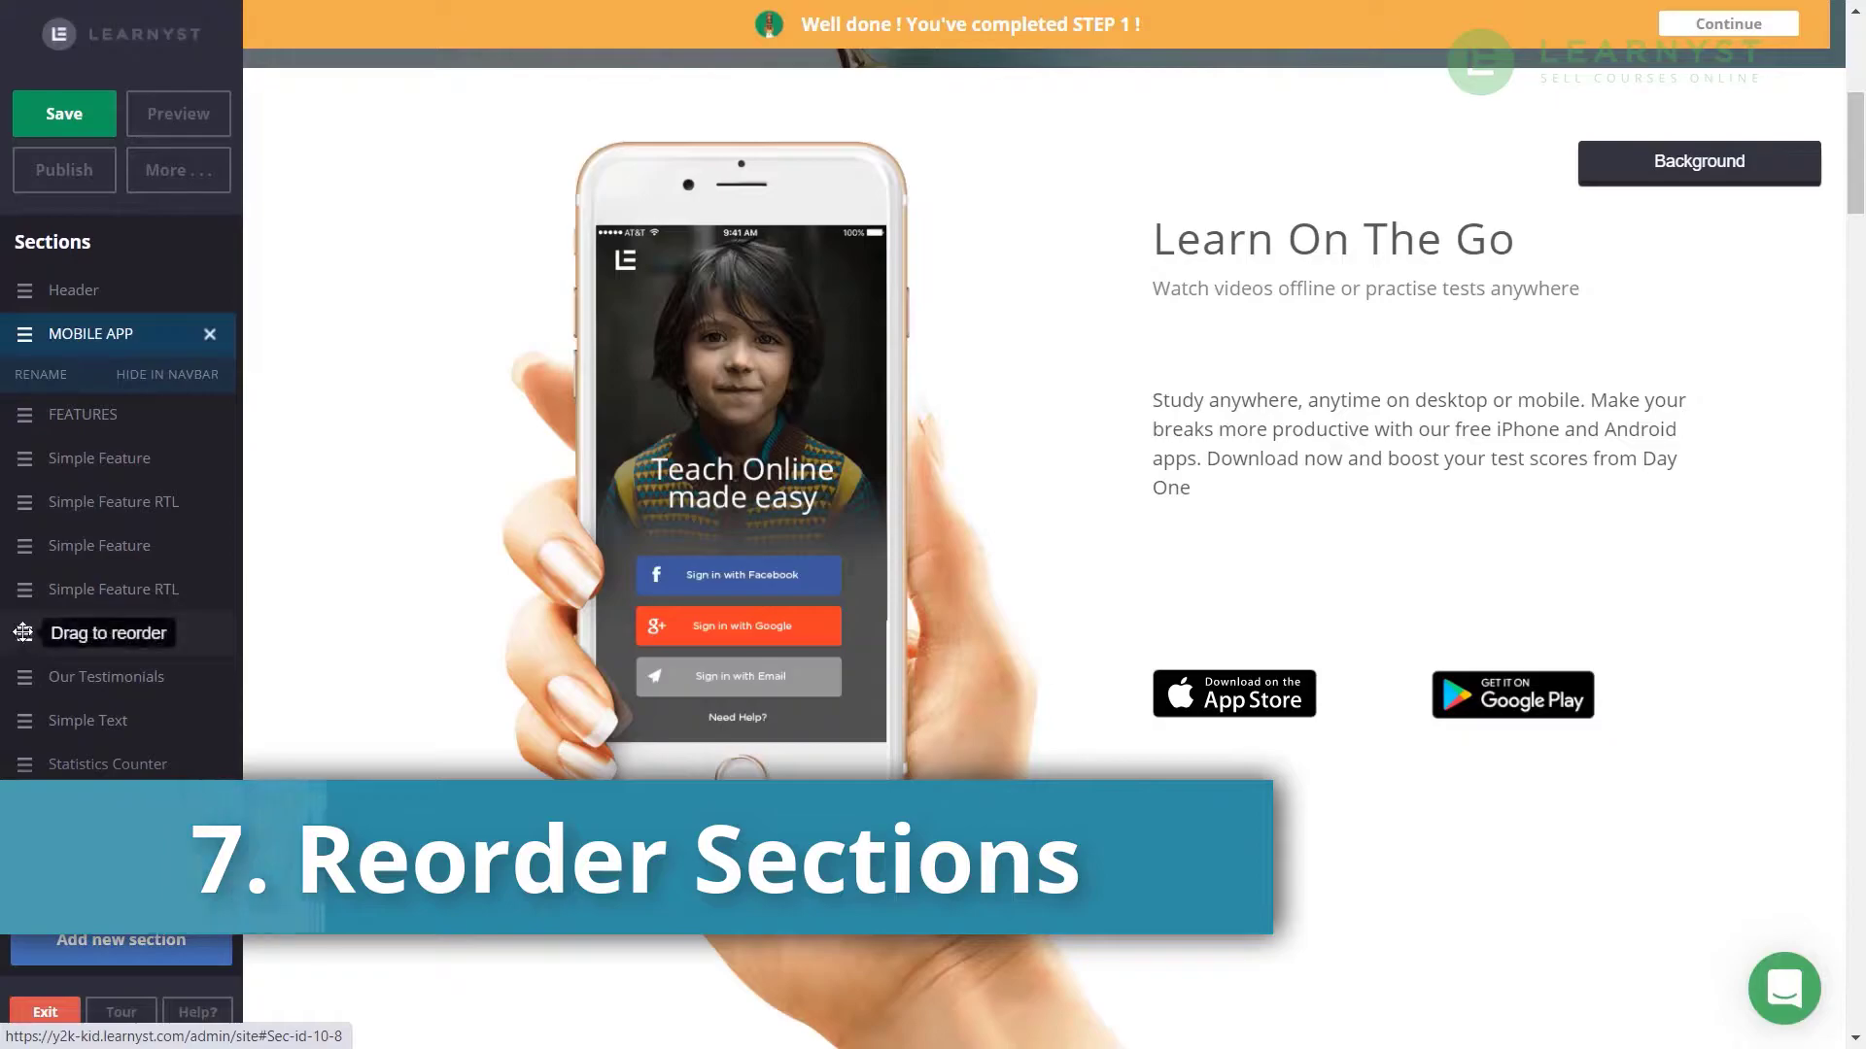
- Move the COURSES section up in the Sections list to sit directly below Header
{"action": "left_click_drag", "start_coordinate": [25, 637], "coordinate": [17, 329]}
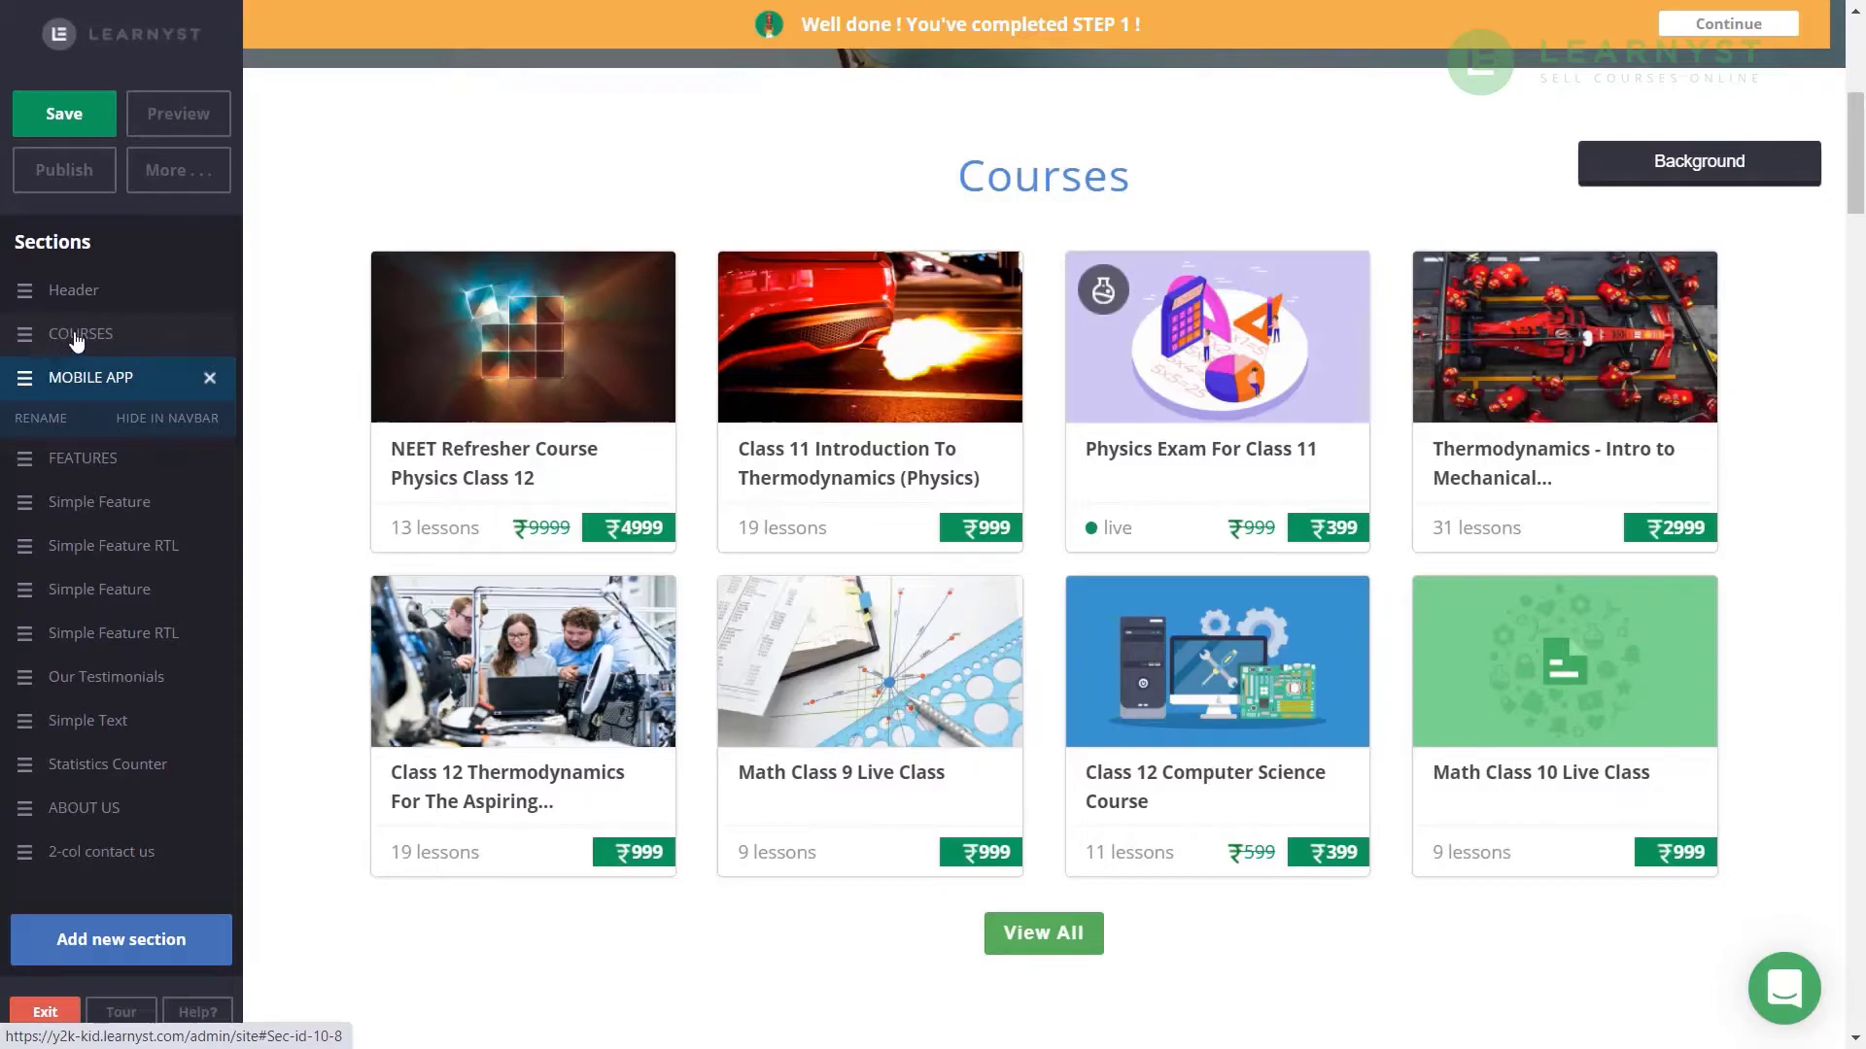
{"action": "left_click", "coordinate": [211, 381]}
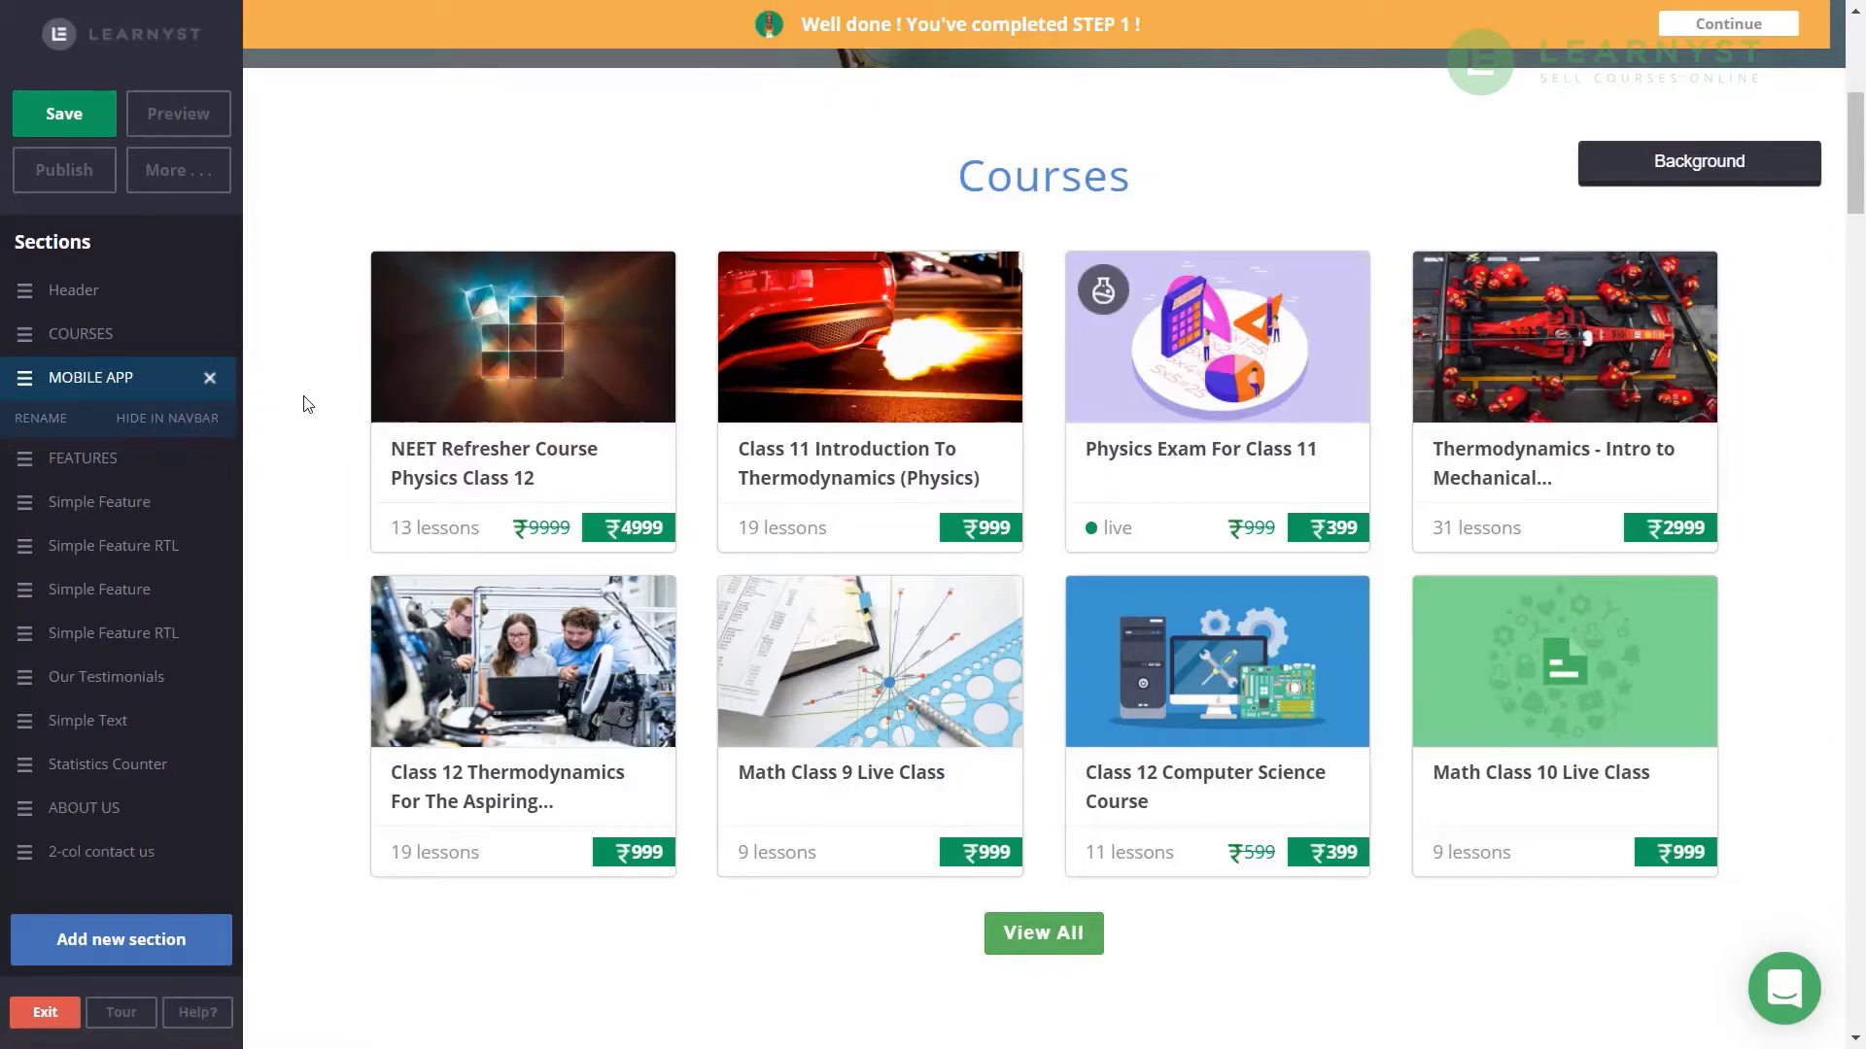
{"action": "left_click", "coordinate": [156, 941]}
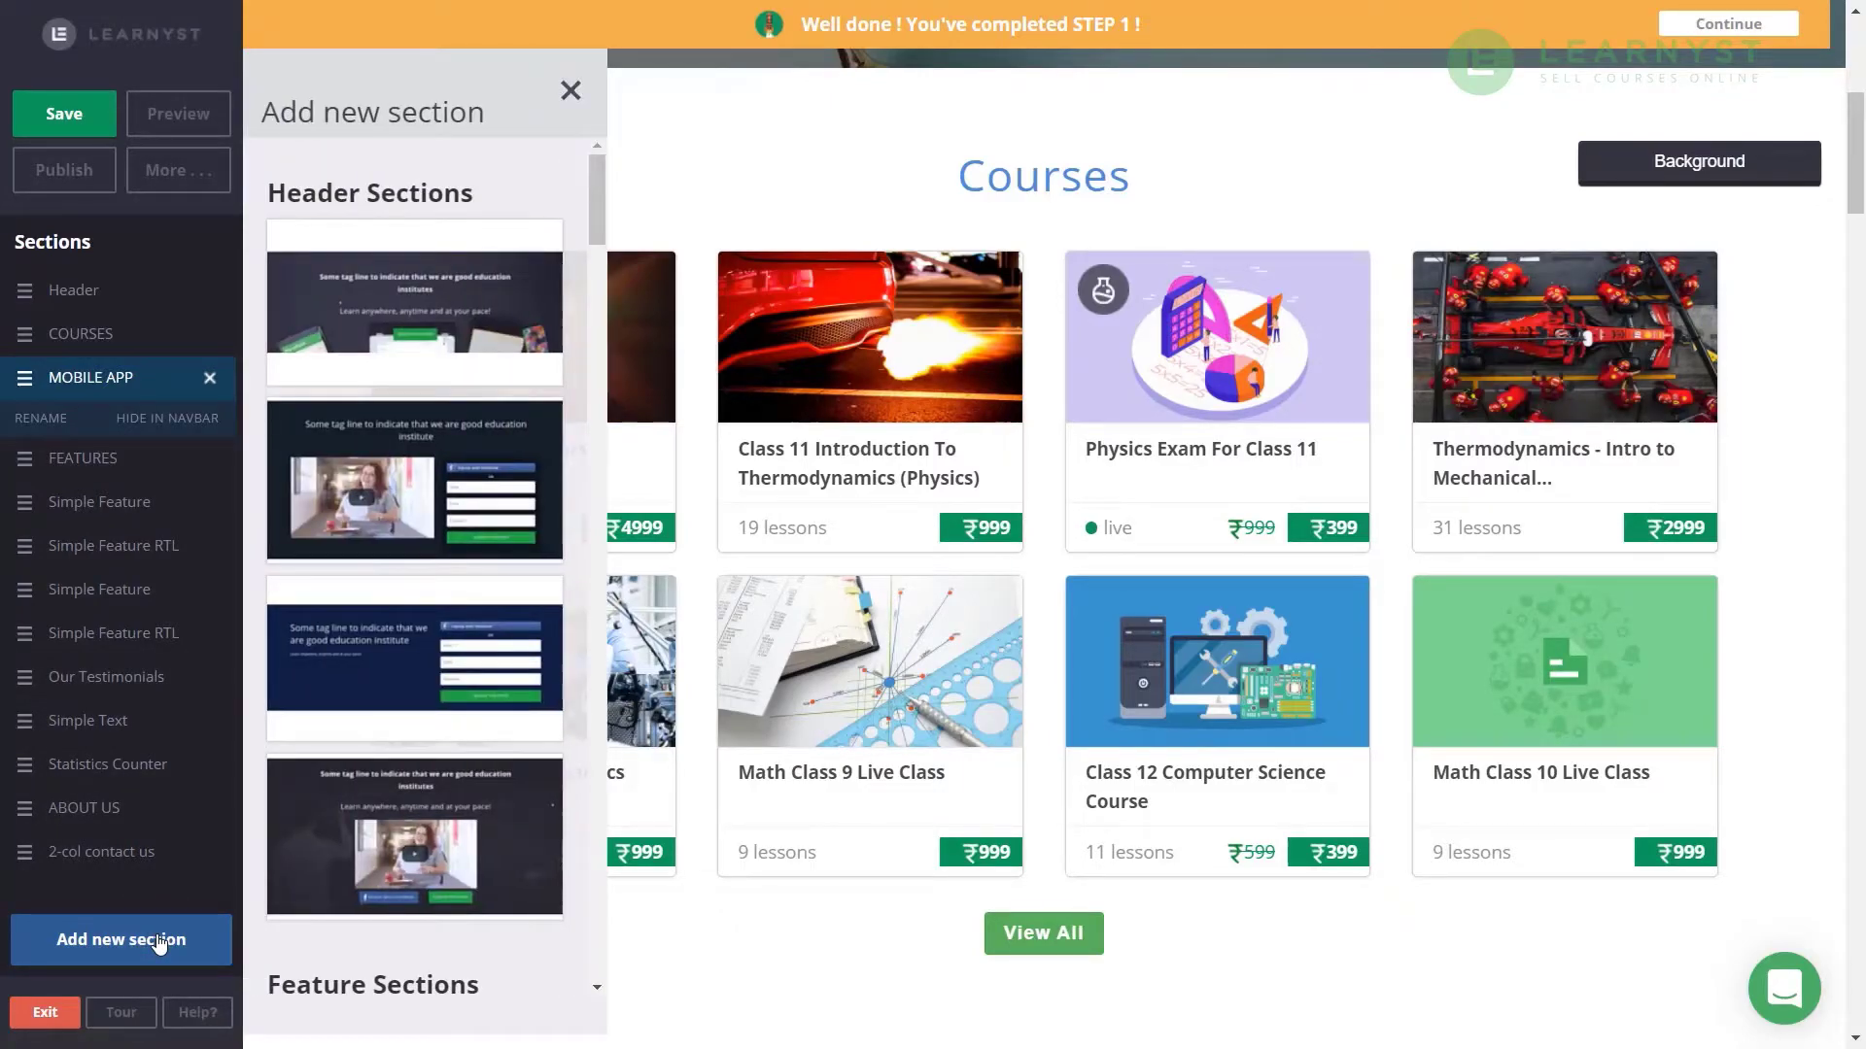
- Add the Bundles section with the IIT-JEE and NEET refresher bundles, placed right below COURSES
{"action": "left_click_drag", "start_coordinate": [599, 228], "coordinate": [593, 537]}
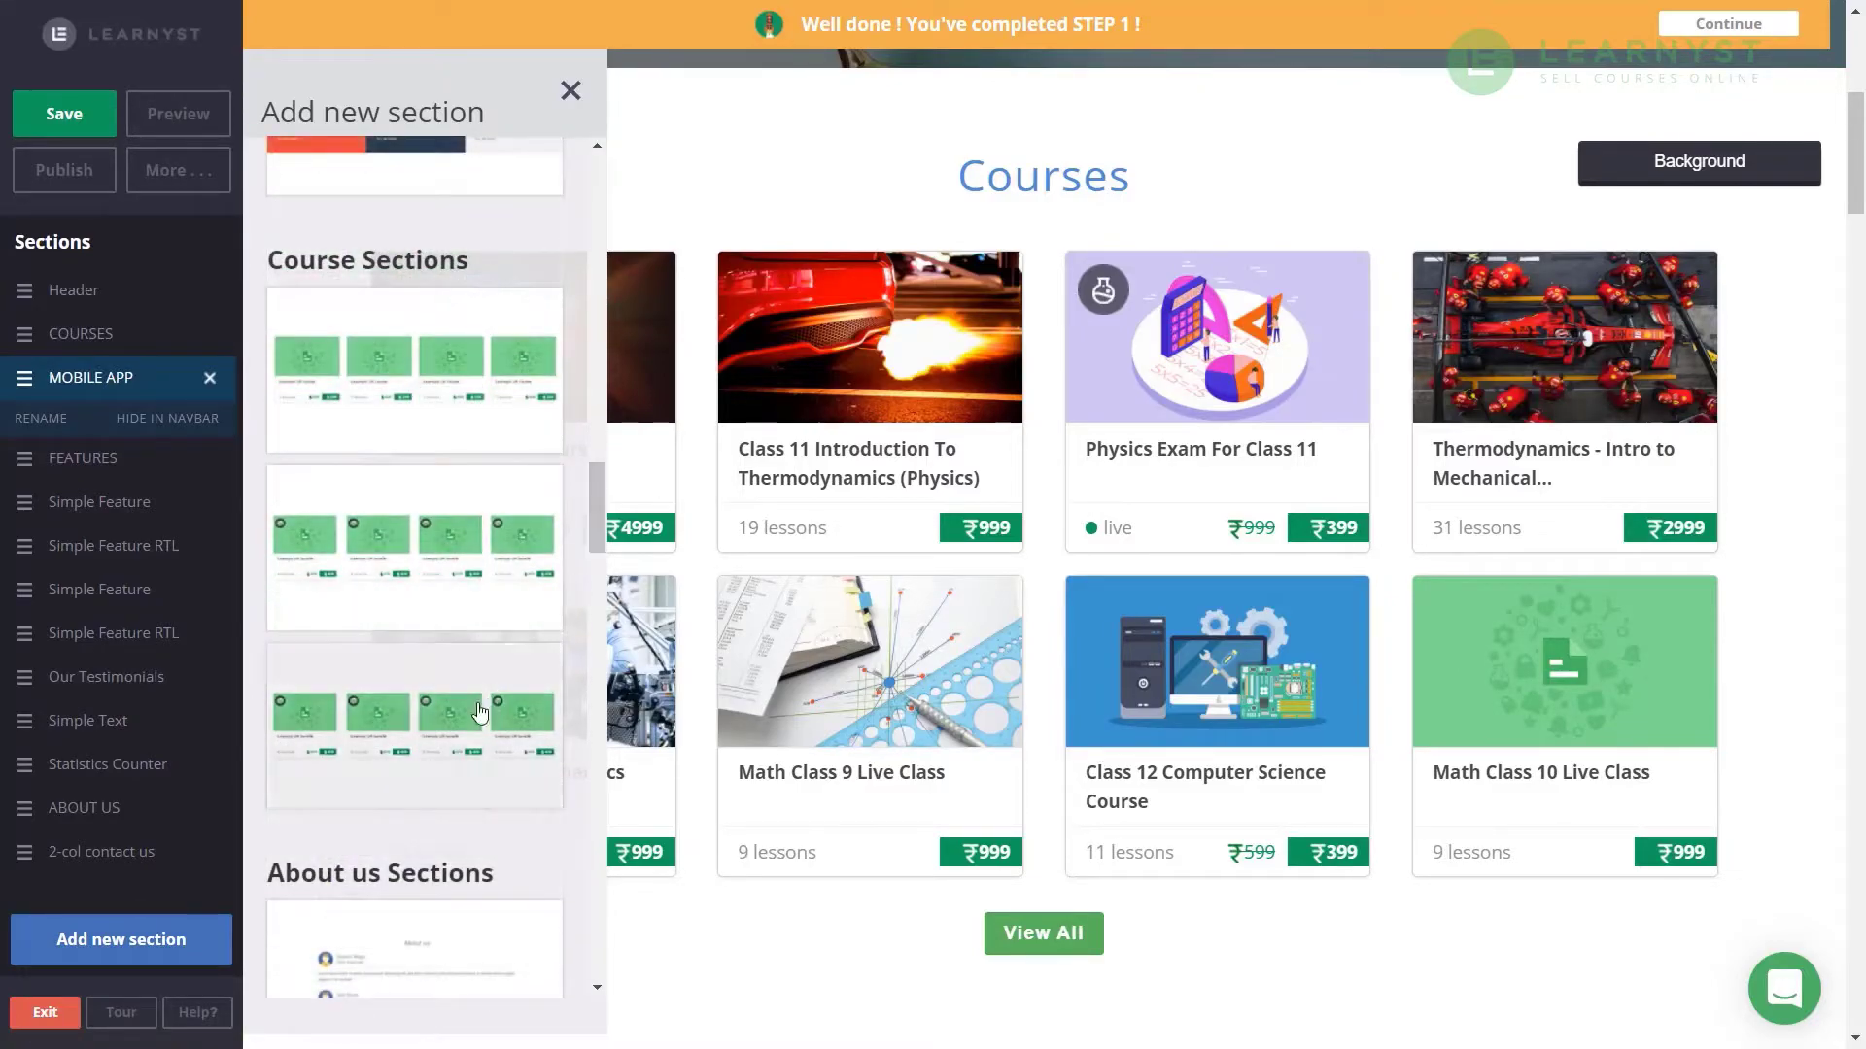
{"action": "left_click", "coordinate": [412, 725]}
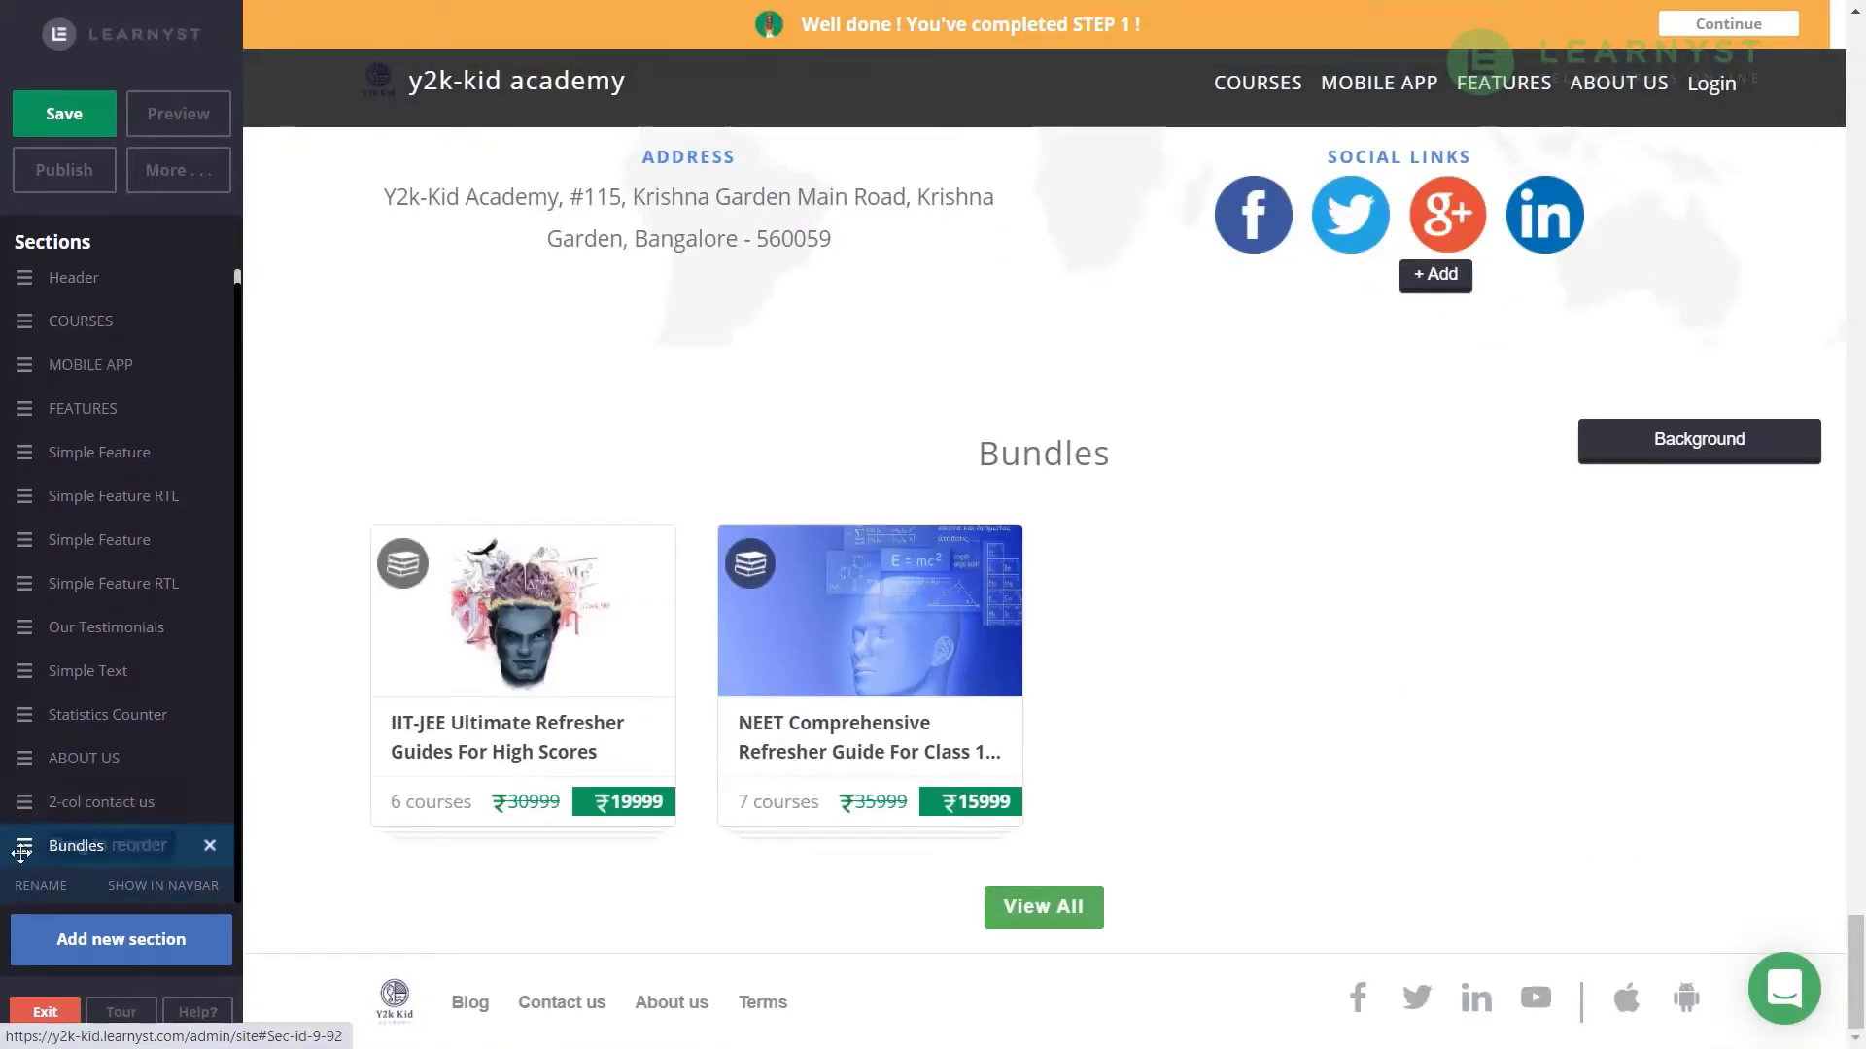
{"action": "left_click_drag", "start_coordinate": [24, 844], "coordinate": [32, 350]}
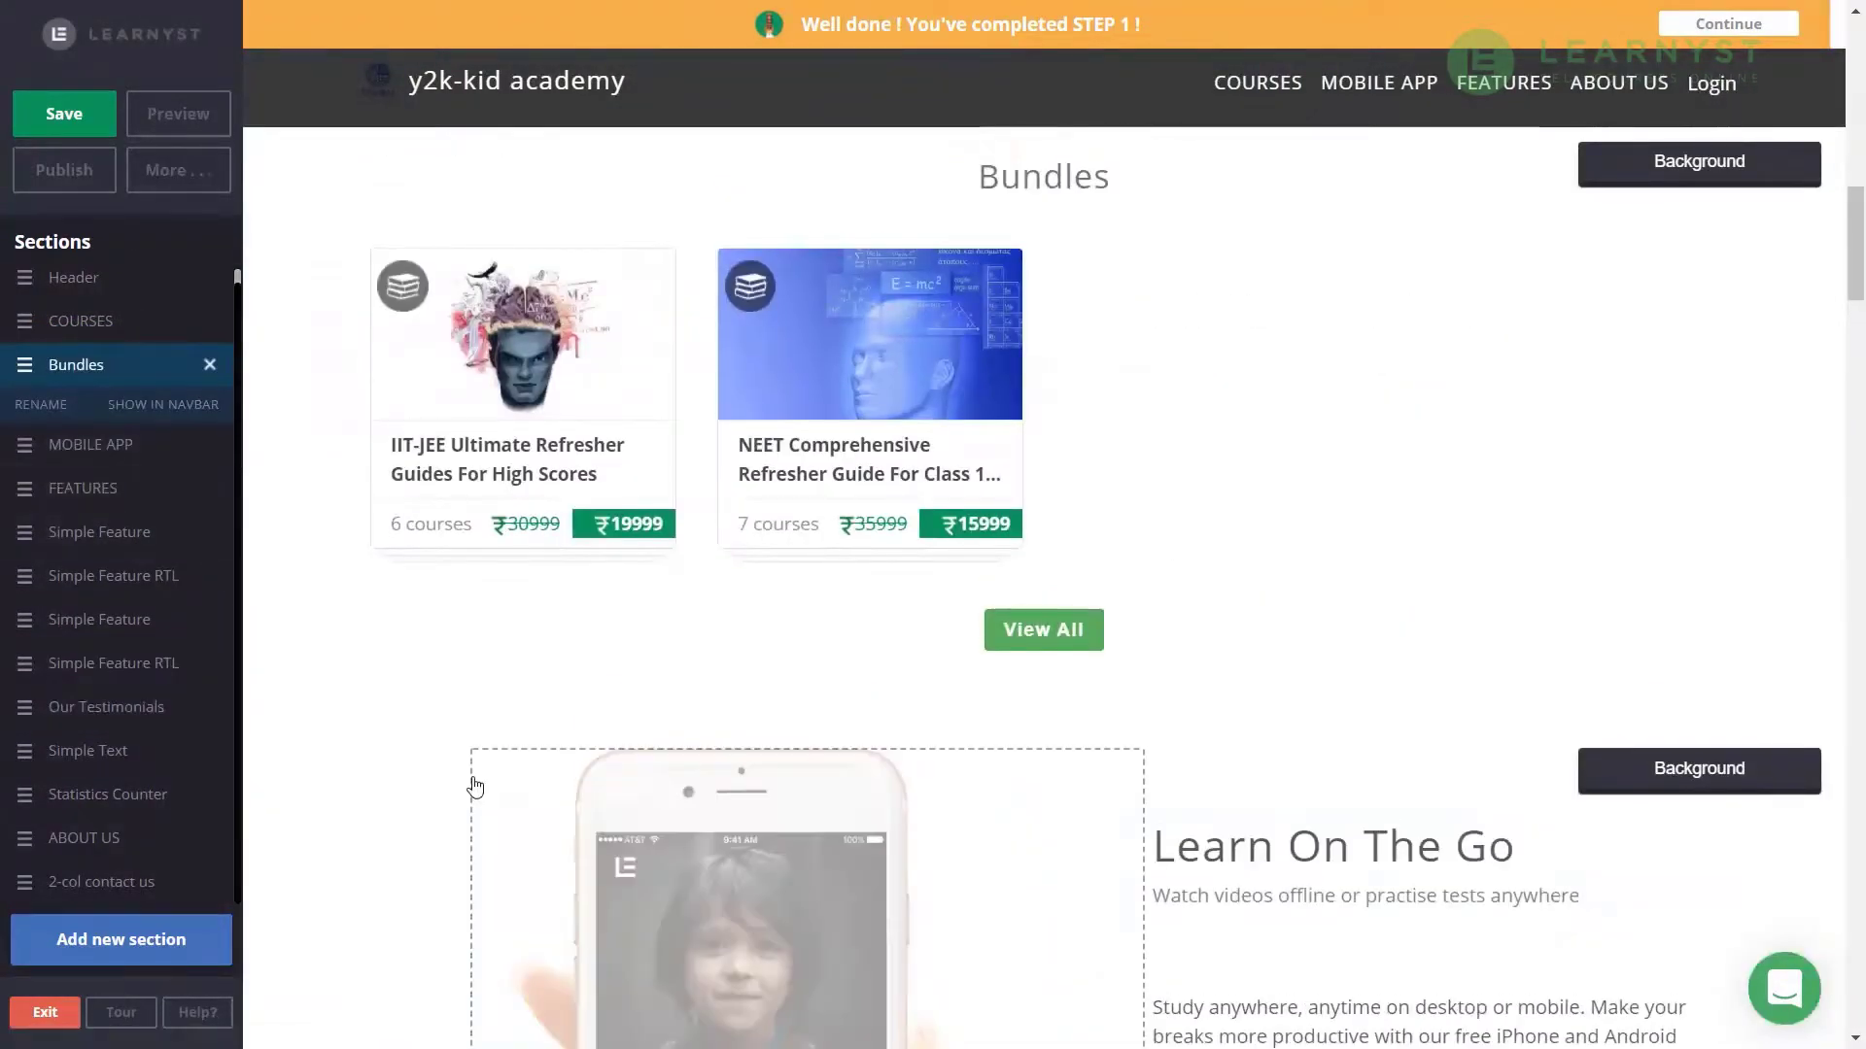
{"action": "scroll", "coordinate": [476, 787], "scroll_direction": "up", "scroll_amount": 8}
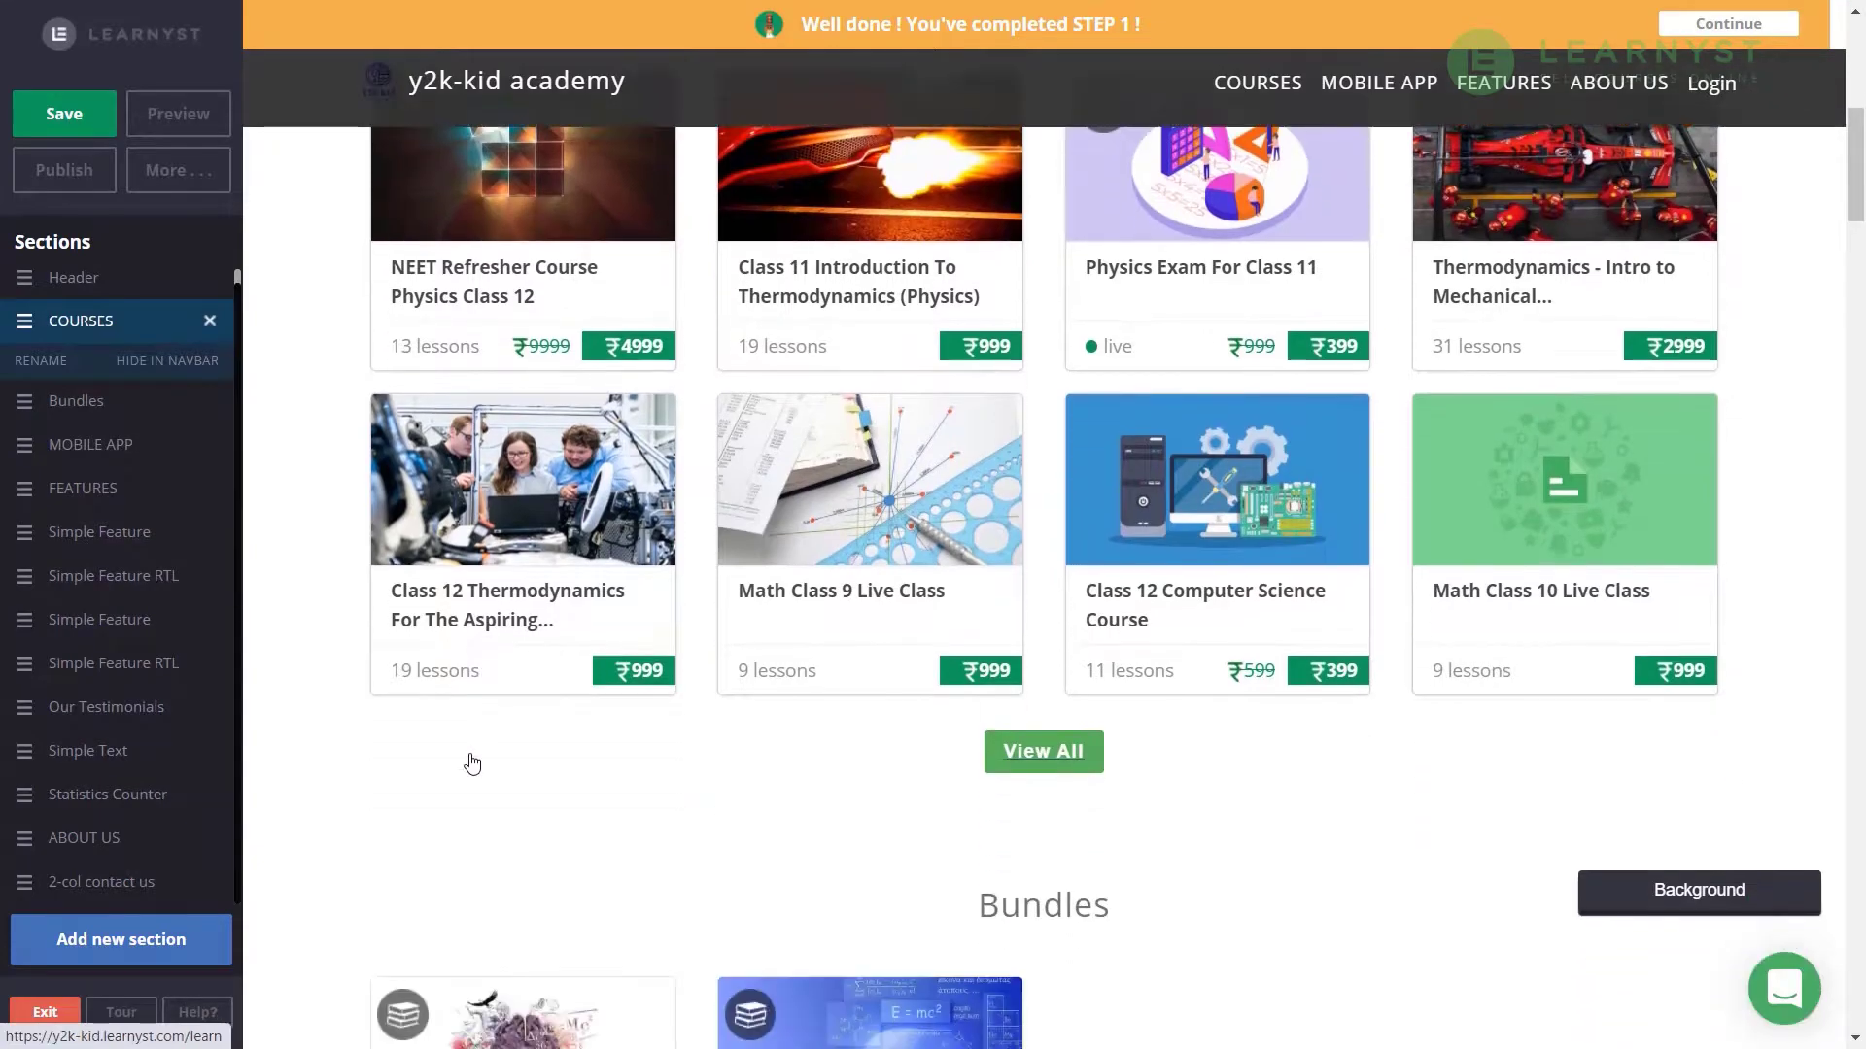
{"action": "scroll", "coordinate": [471, 763], "scroll_direction": "down", "scroll_amount": 5}
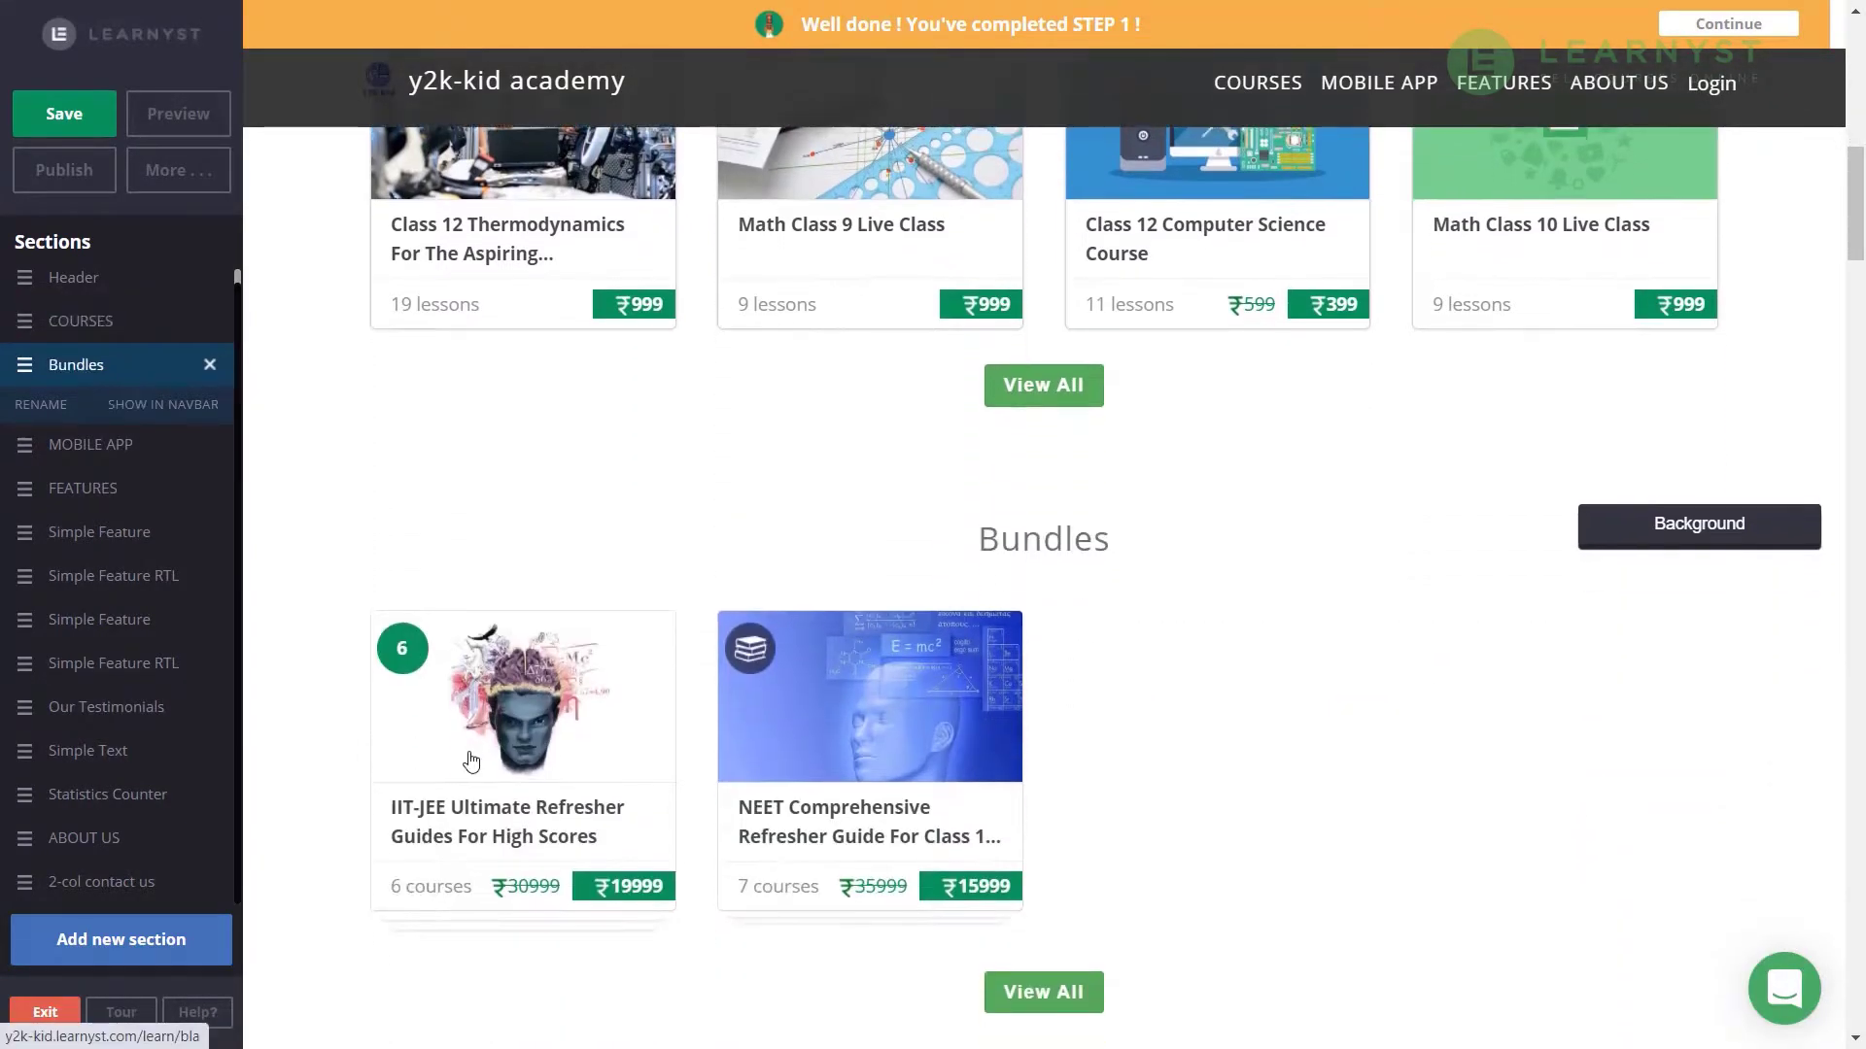
{"action": "scroll", "coordinate": [471, 763], "scroll_direction": "down", "scroll_amount": 1}
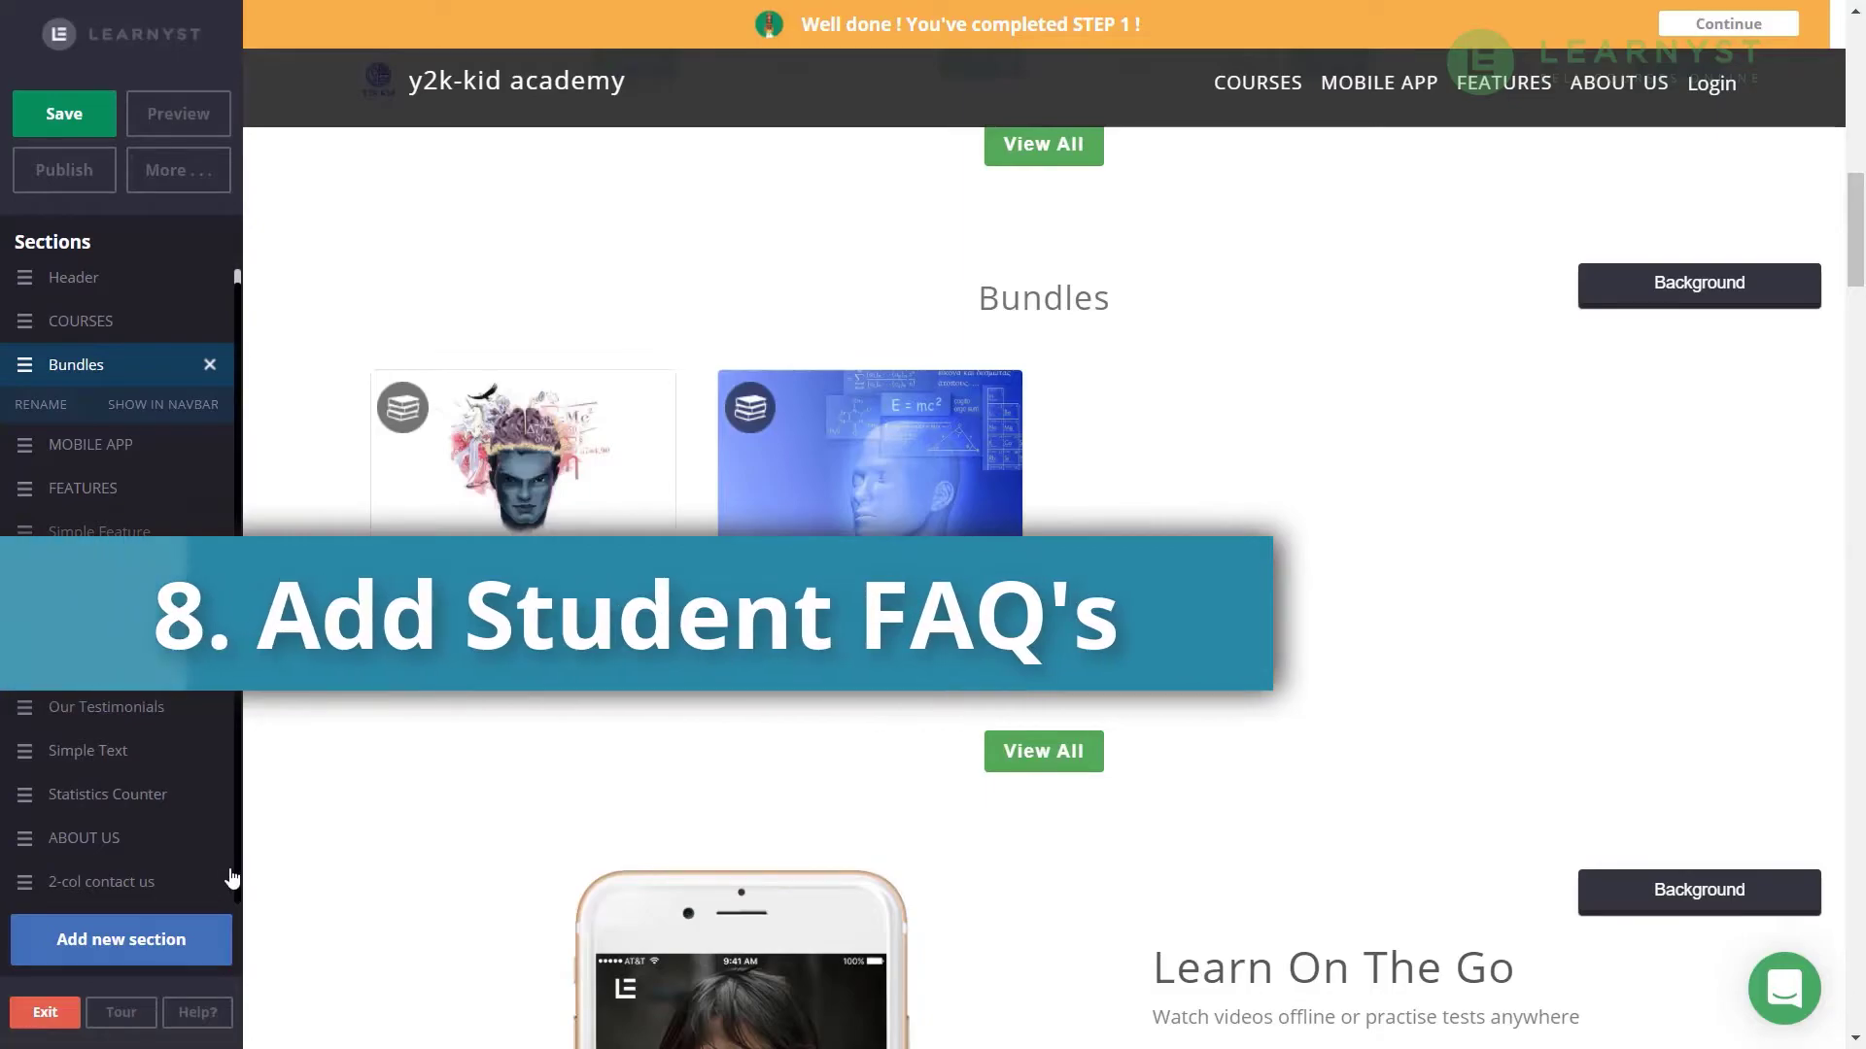
- Add the Classical FAQ template from the FAQ Sections gallery
{"action": "left_click", "coordinate": [137, 950]}
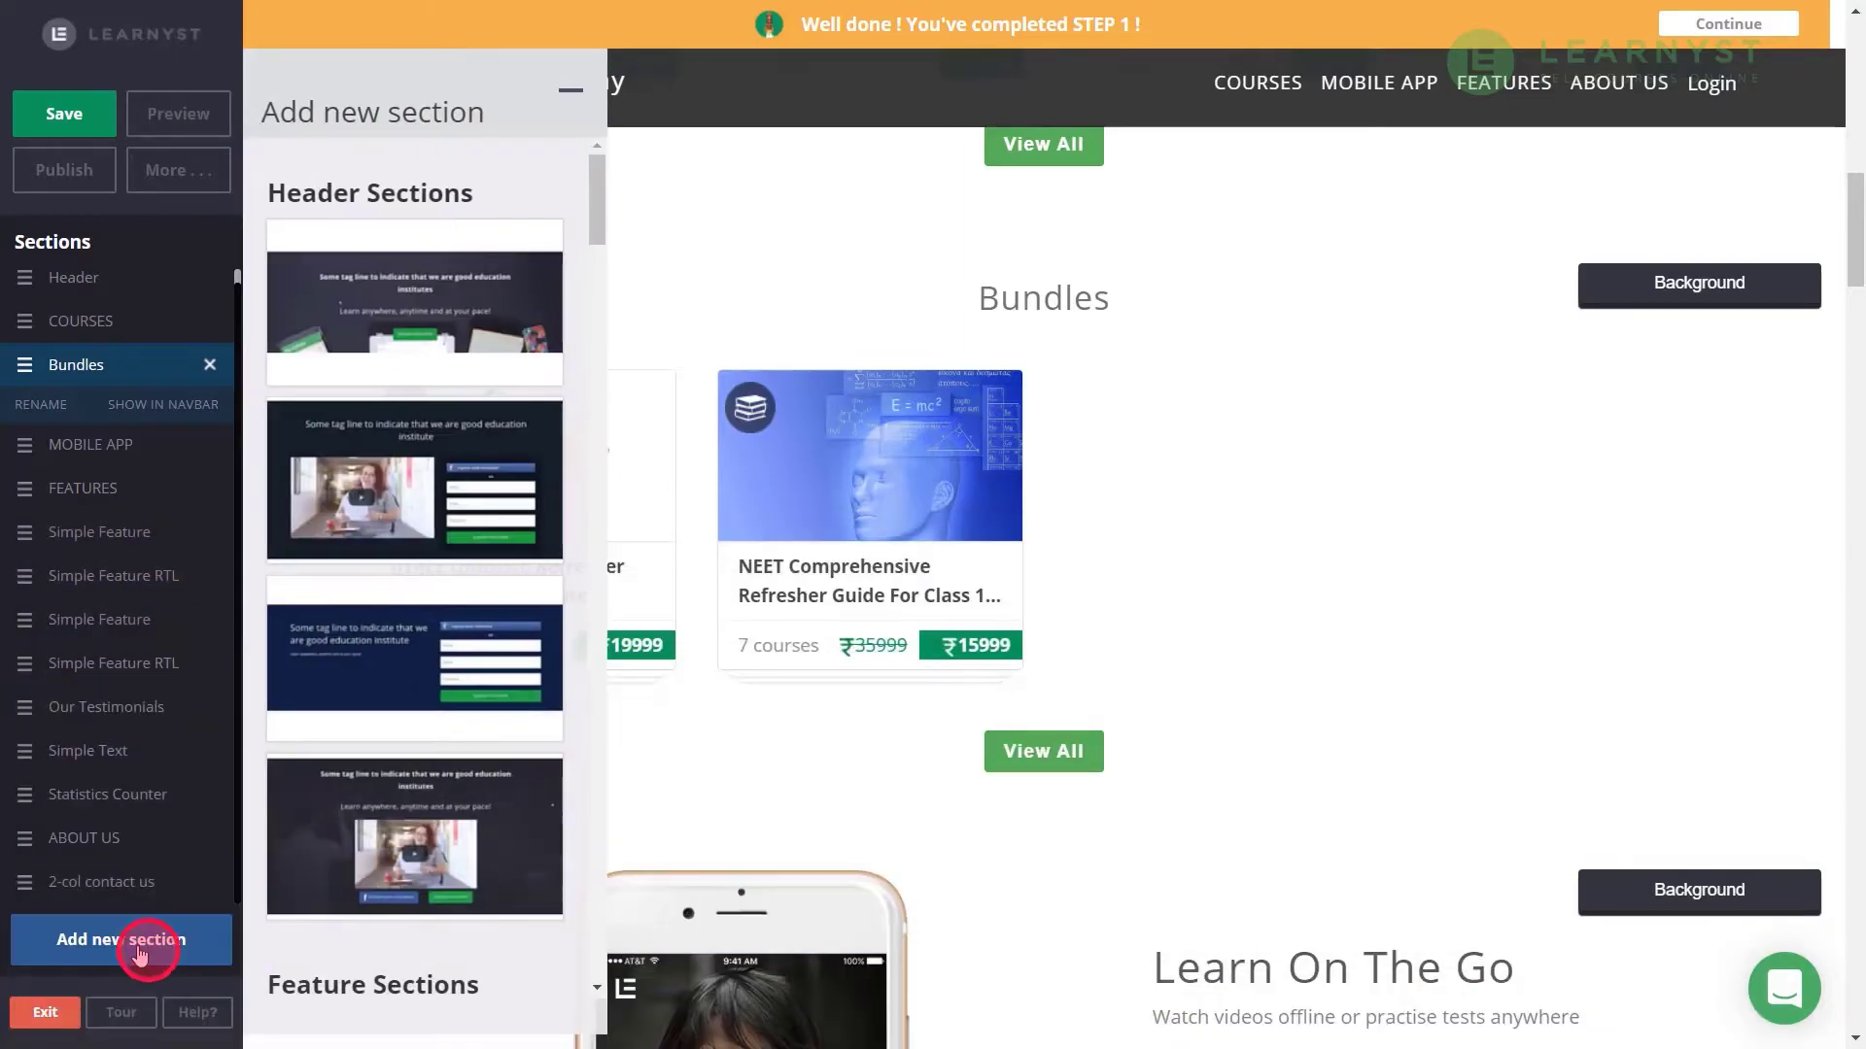
{"action": "left_click_drag", "start_coordinate": [597, 204], "coordinate": [596, 694]}
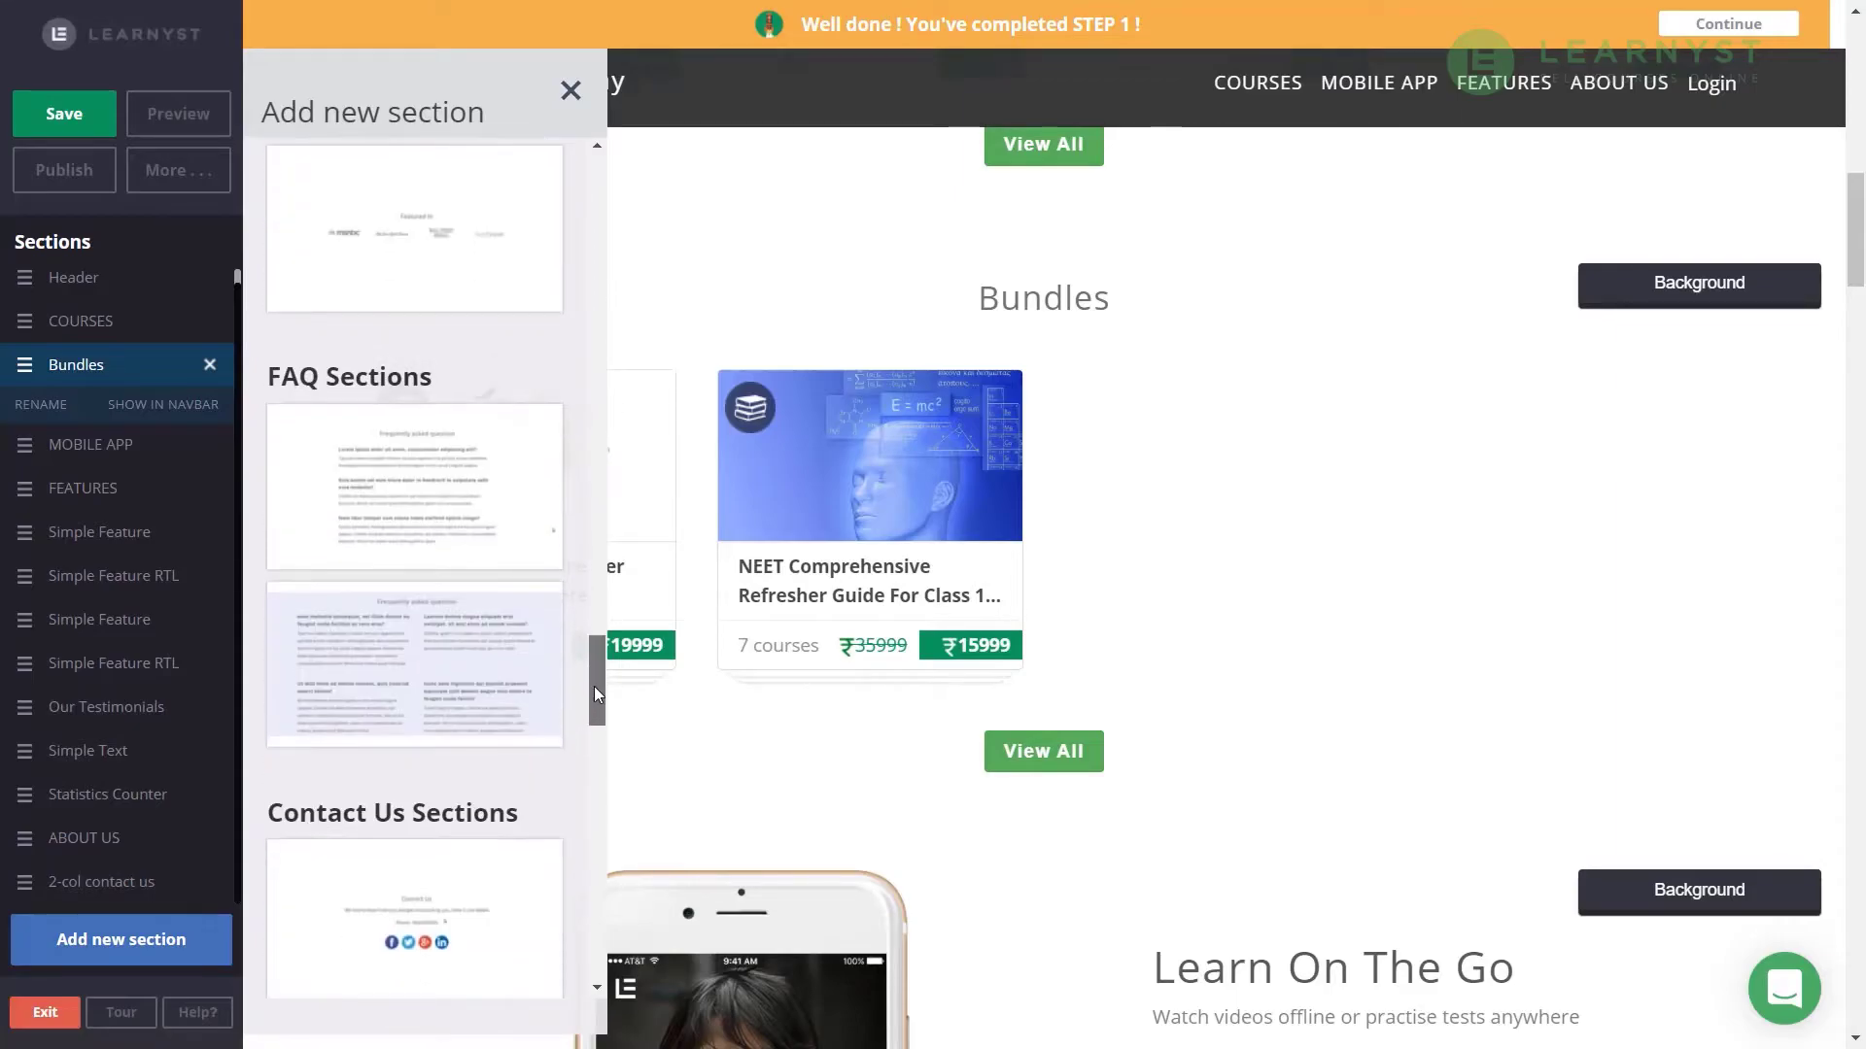
{"action": "left_click", "coordinate": [482, 508]}
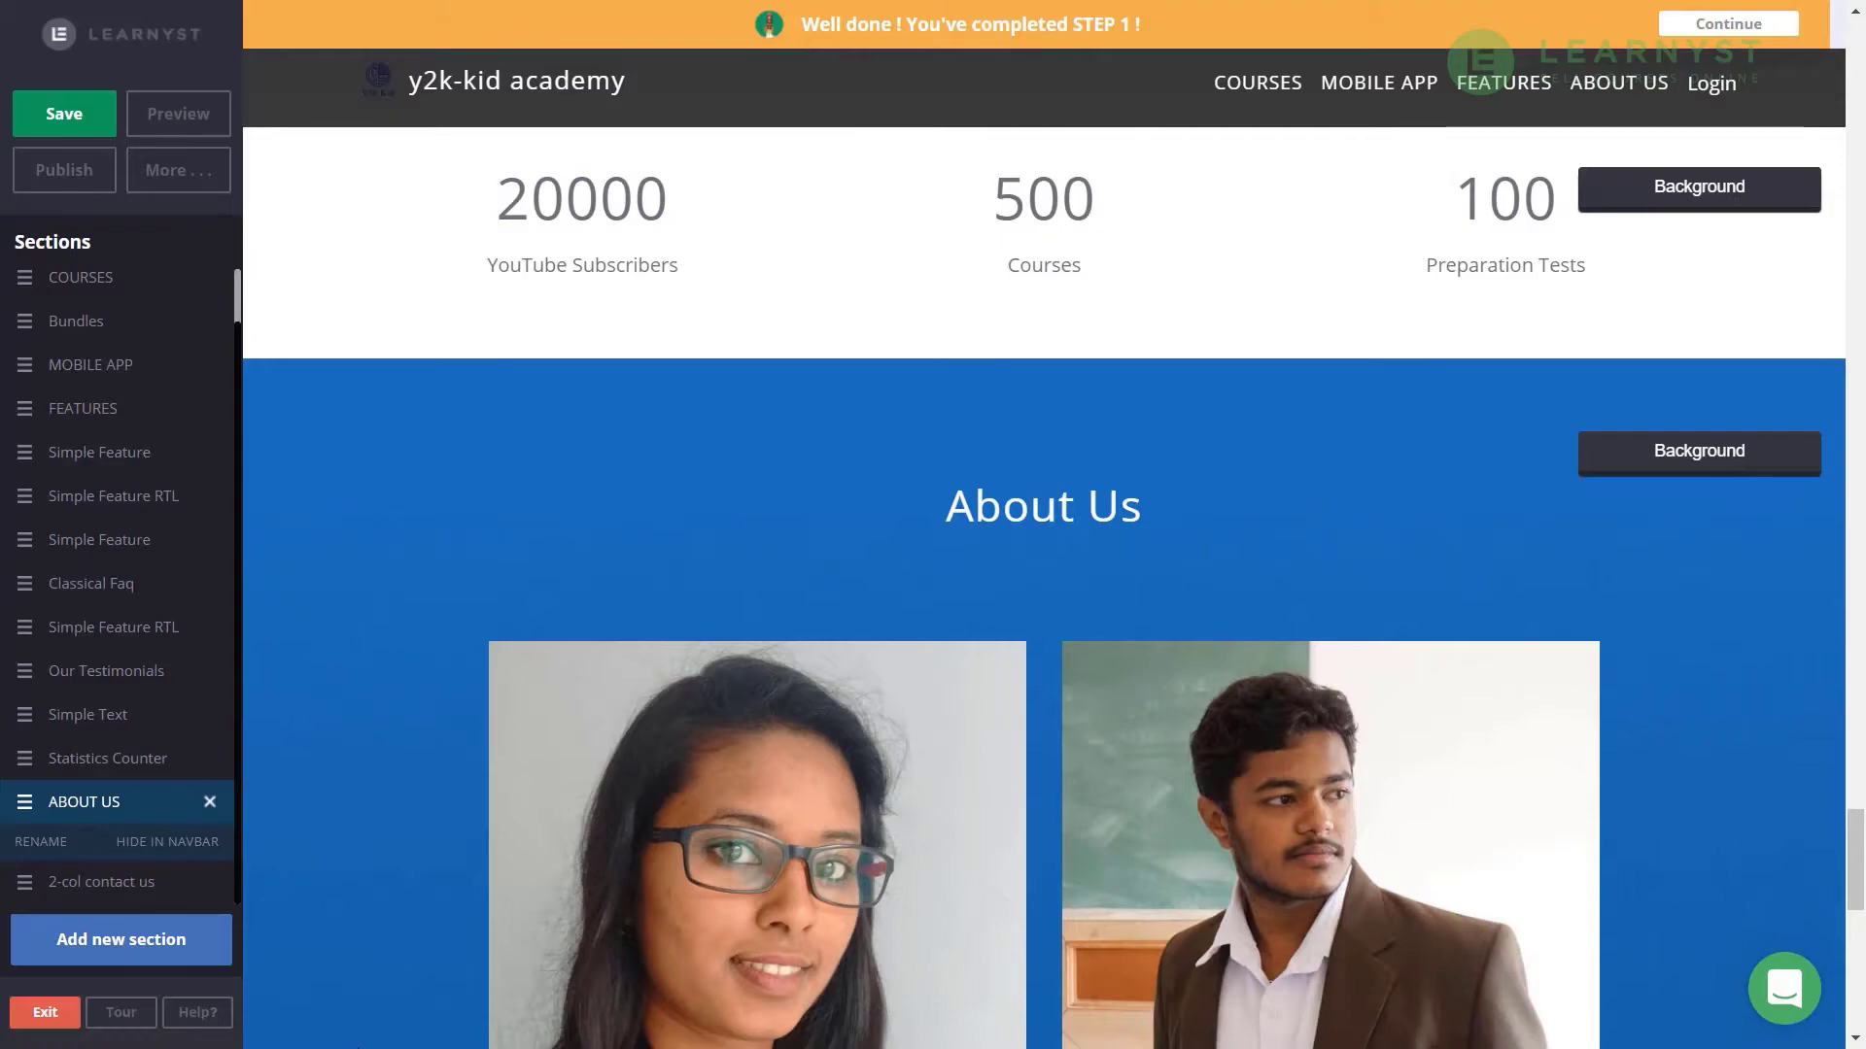
- Add a Featured In section, then bring the 2-col Get In Touch contact section into view
{"action": "left_click", "coordinate": [178, 955]}
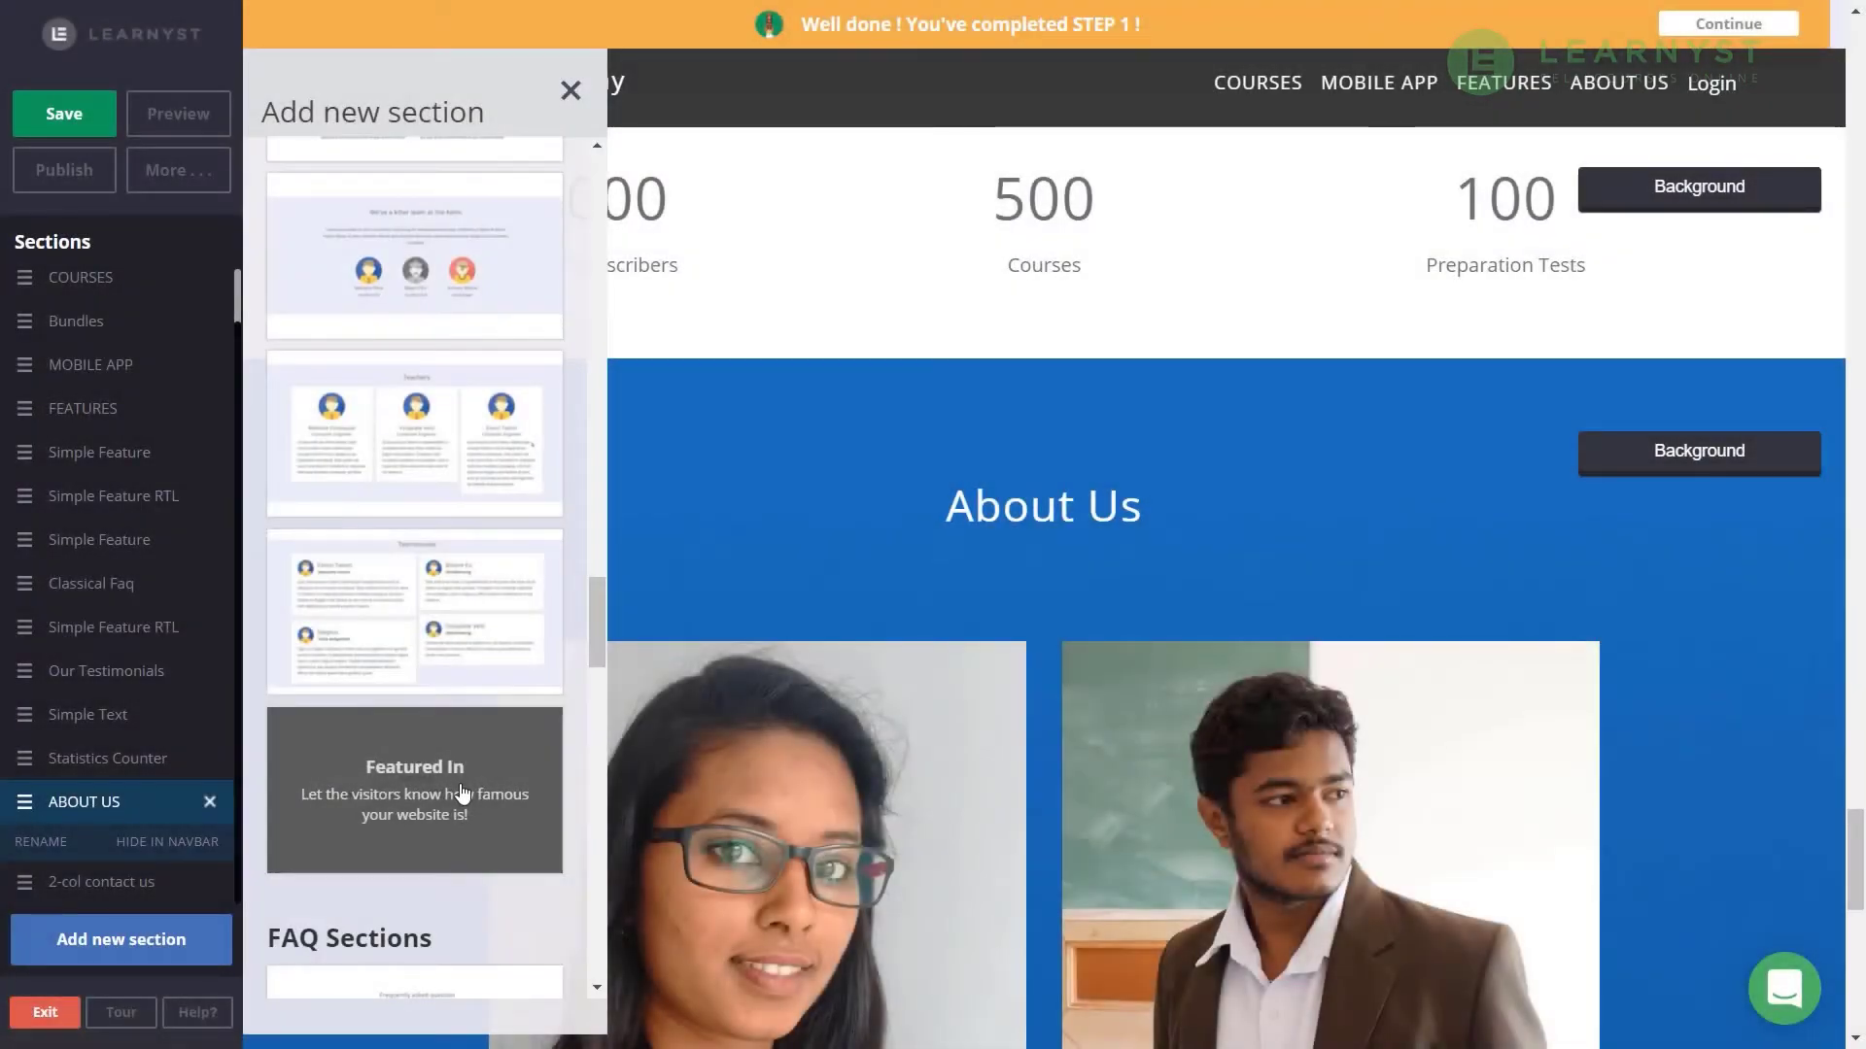
{"action": "left_click", "coordinate": [462, 795]}
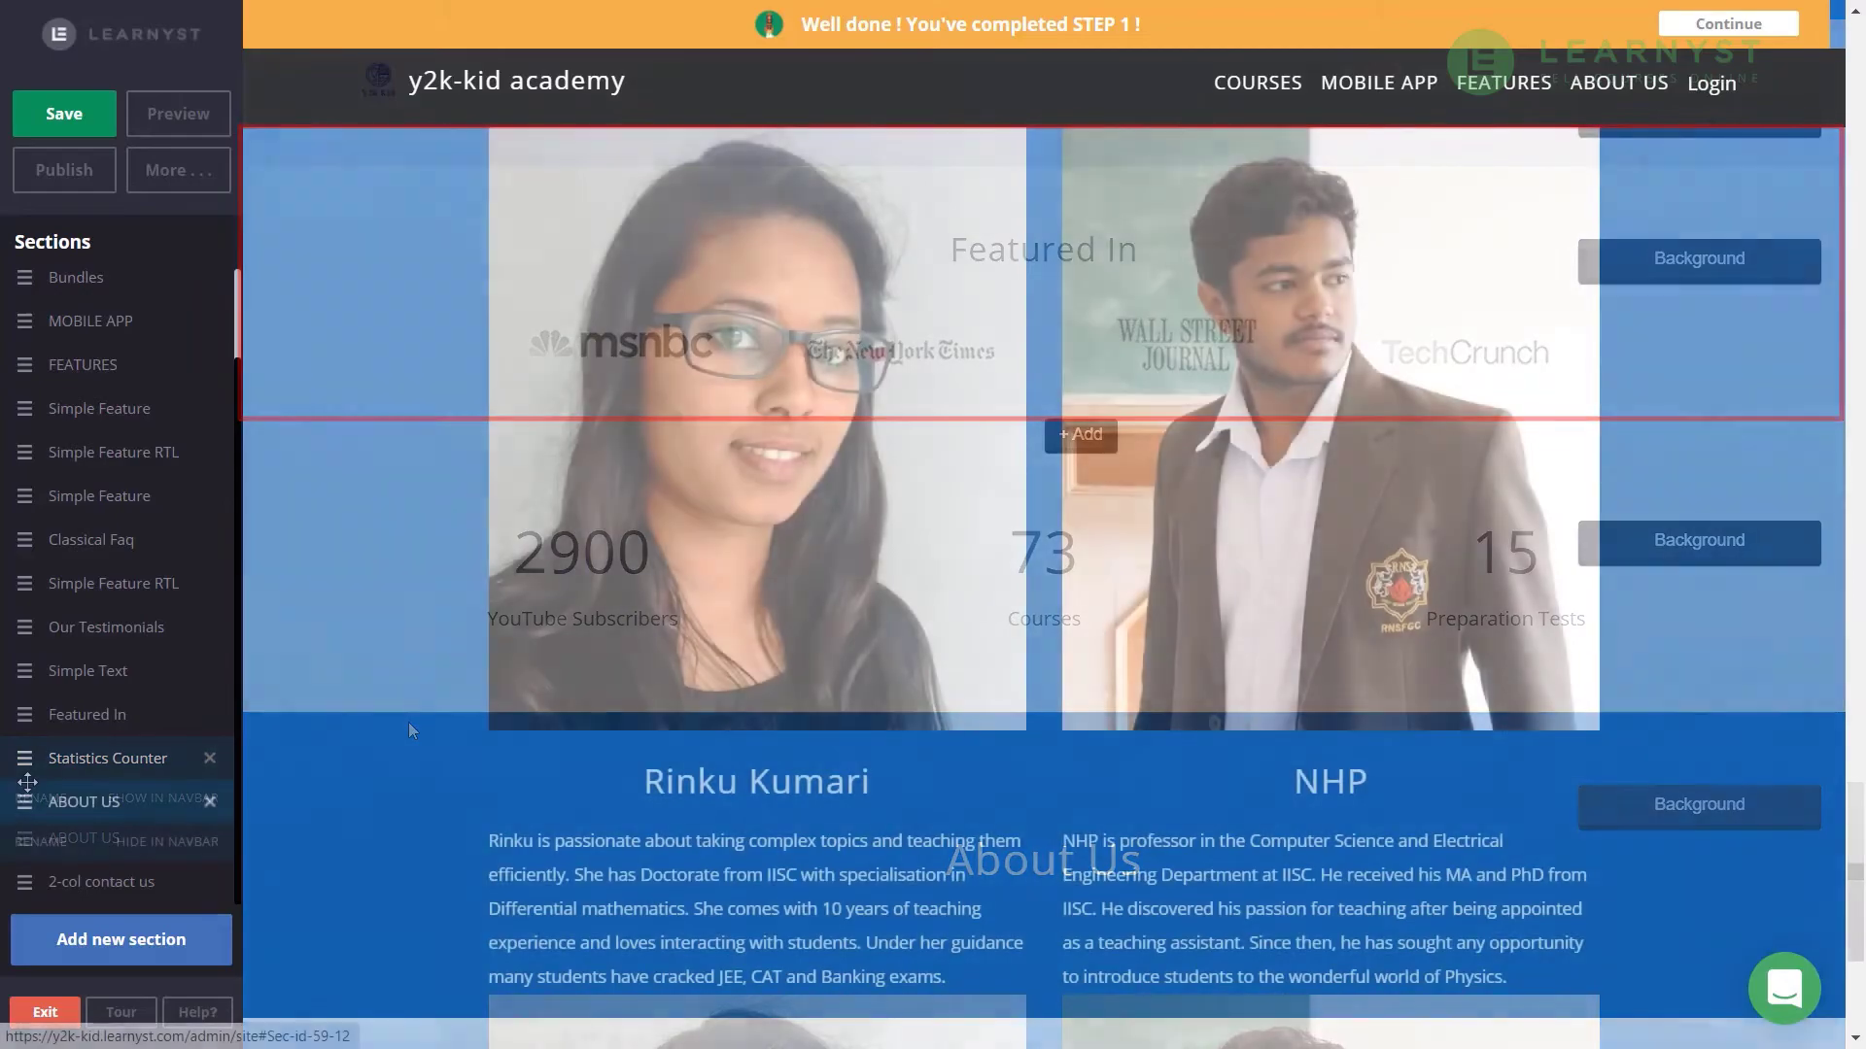
{"action": "left_click", "coordinate": [27, 782]}
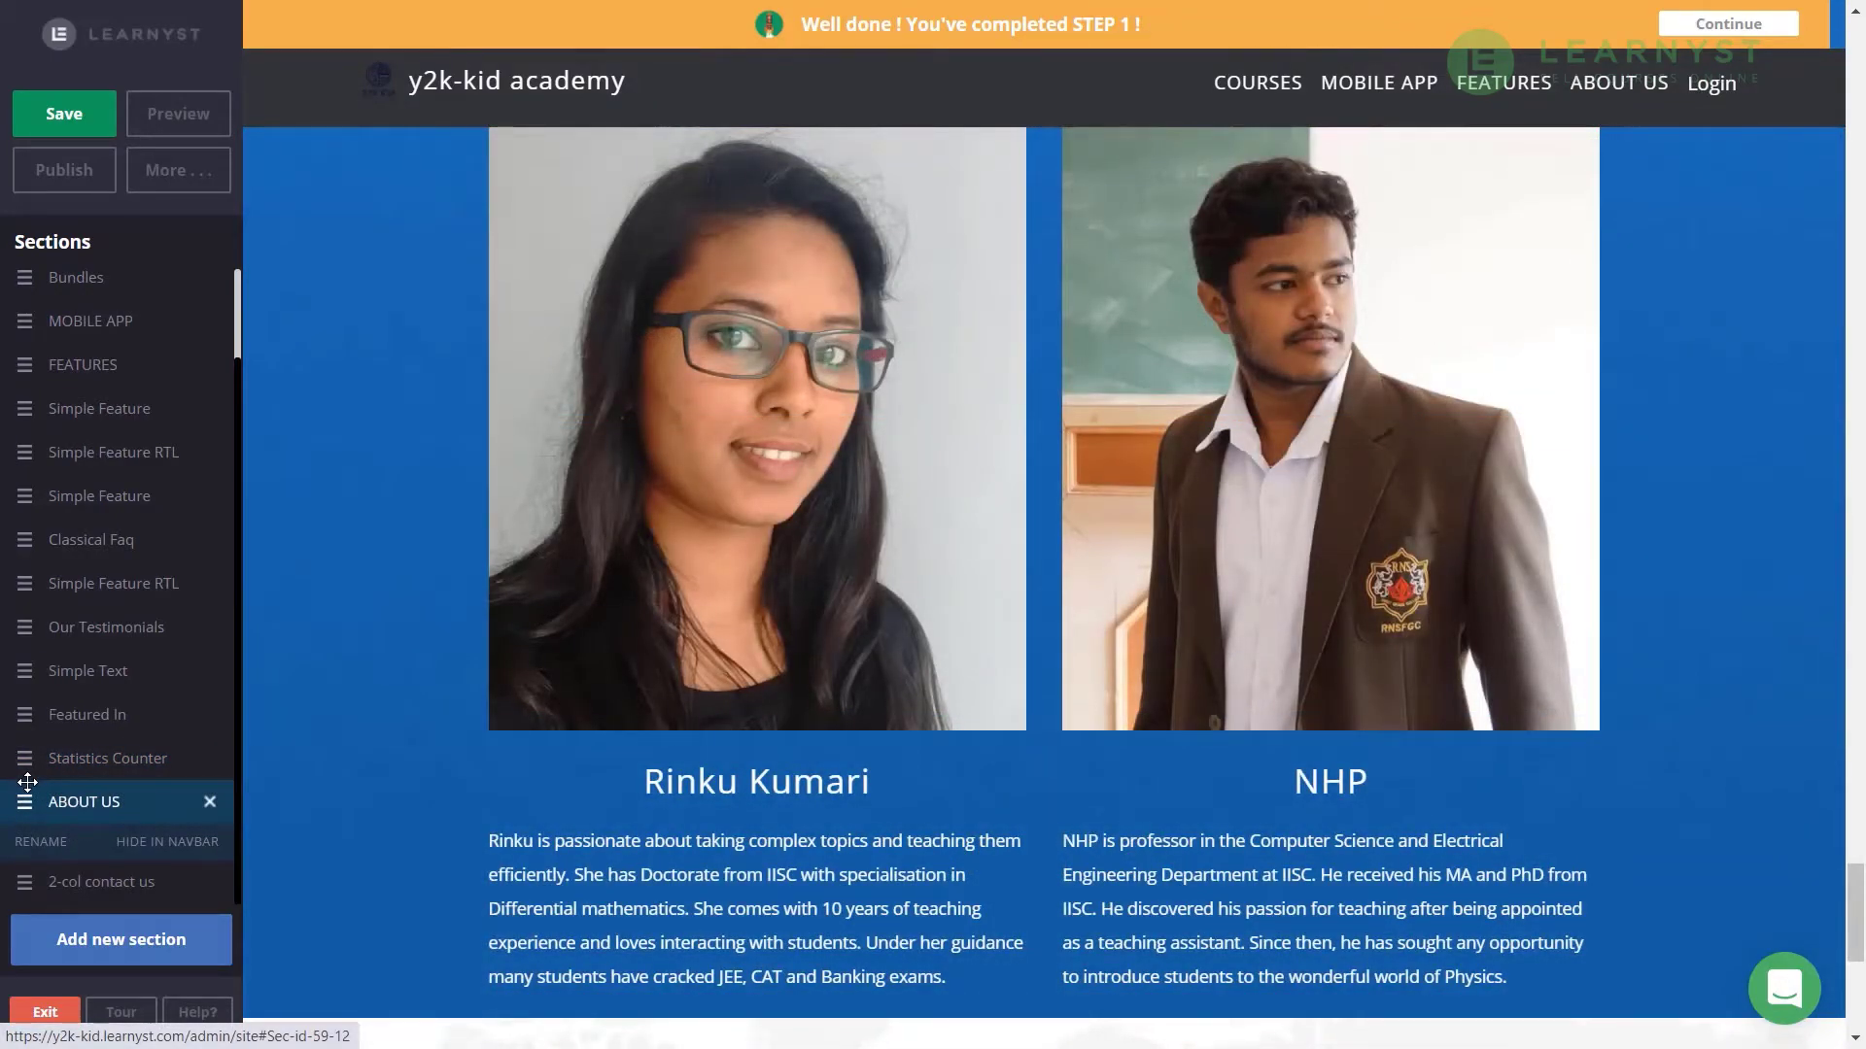
{"action": "left_click", "coordinate": [95, 886]}
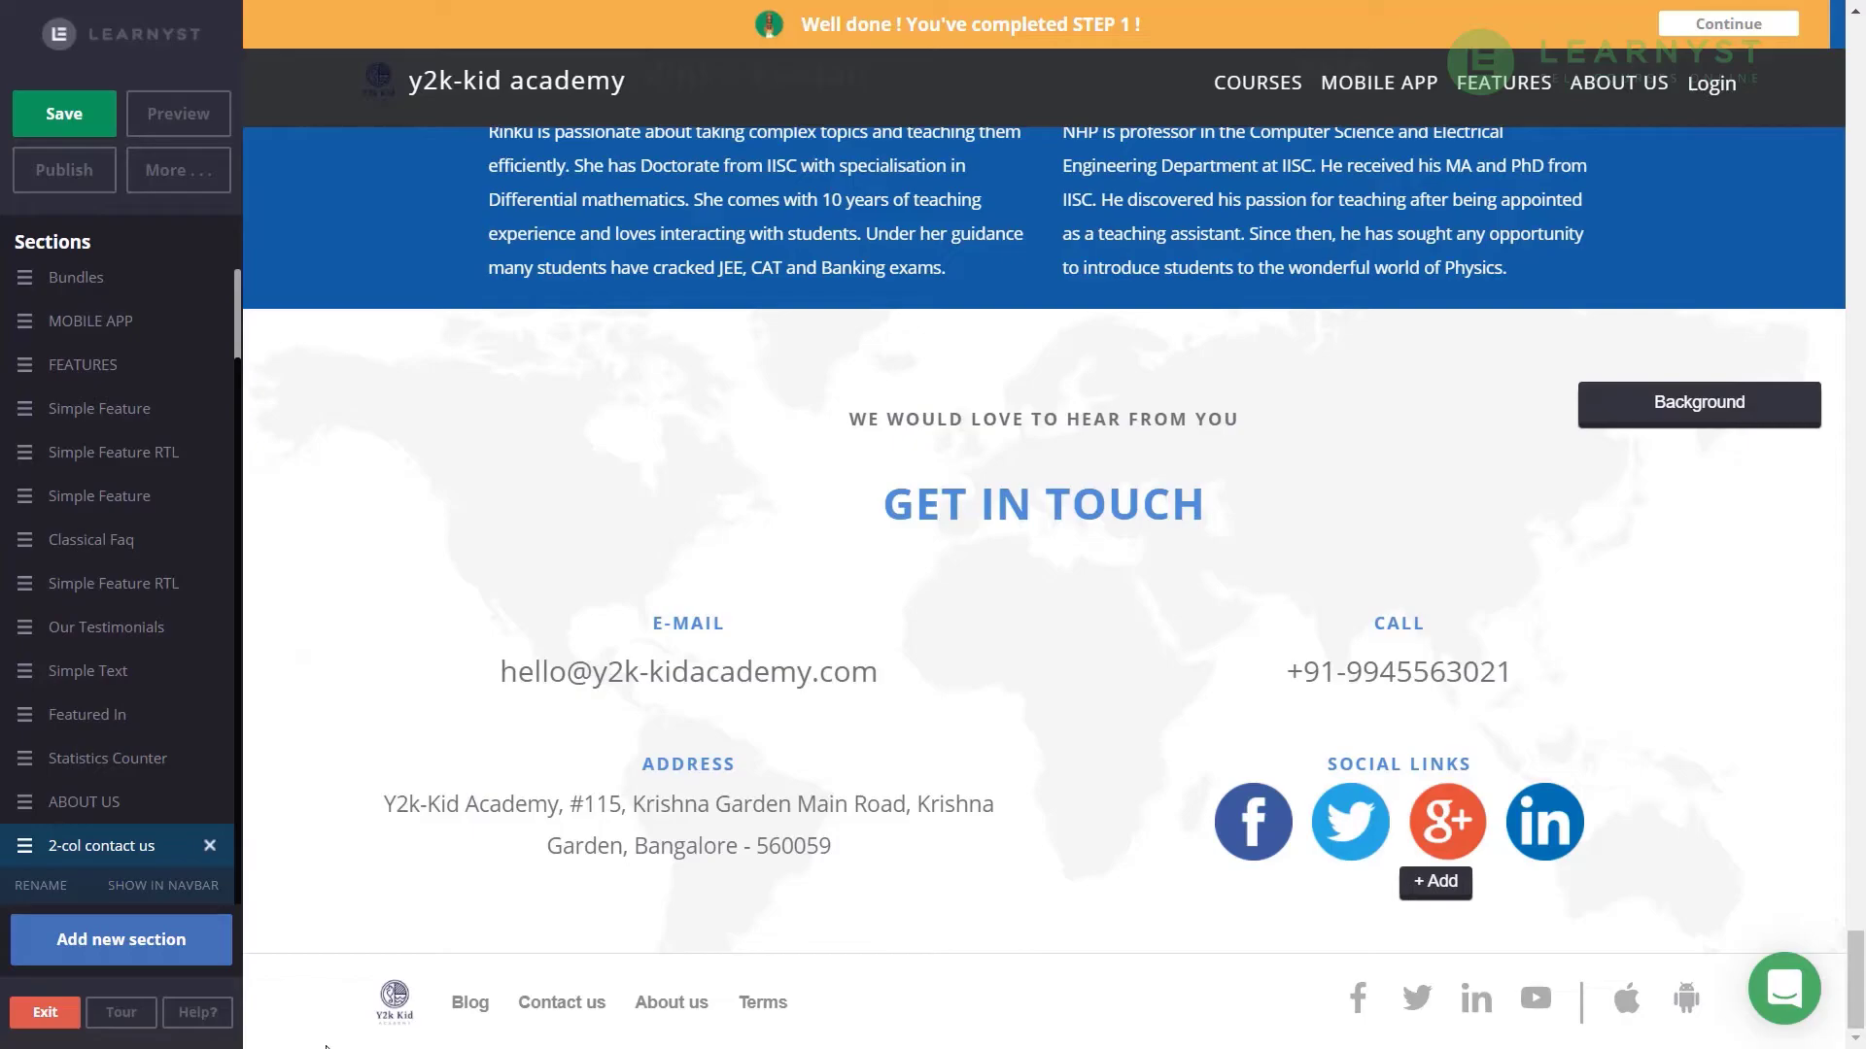
- Keep the Blue Ocean colour theme and Transparent Navbar style, then begin adding an external navbar link
{"action": "left_click", "coordinate": [194, 173]}
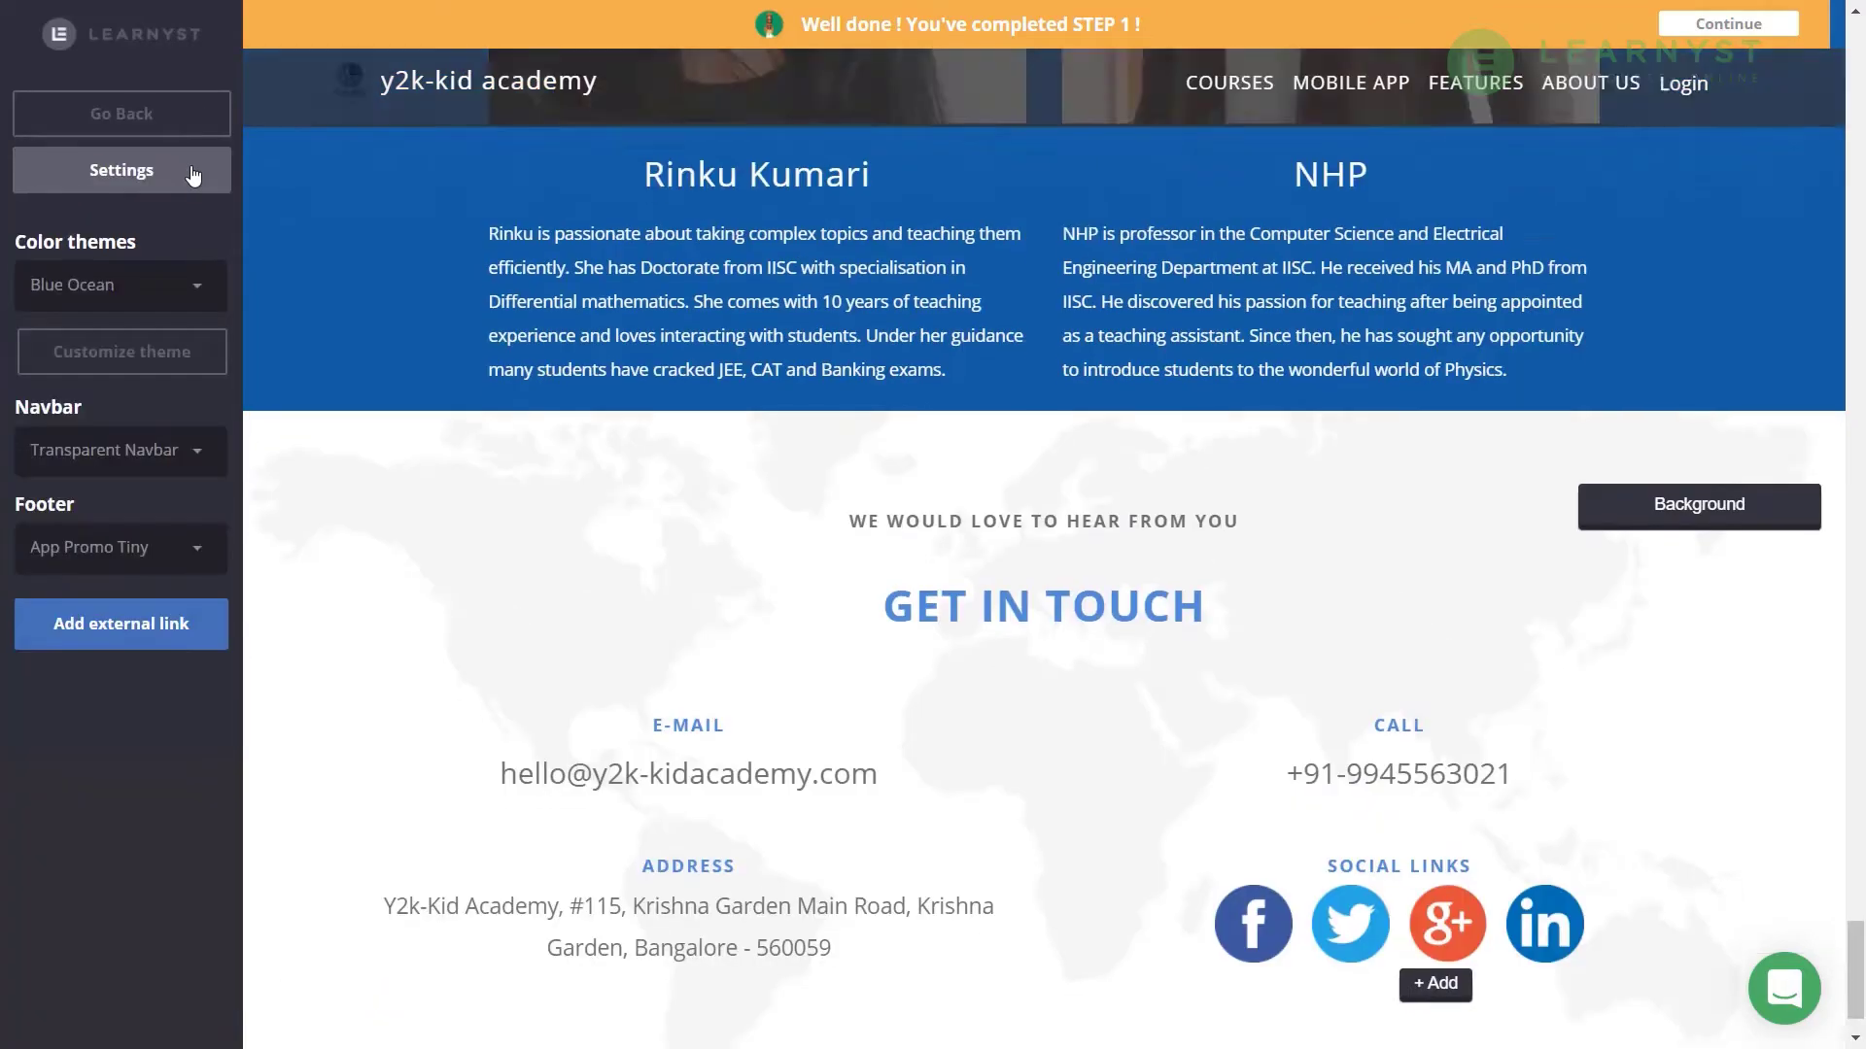
{"action": "left_click", "coordinate": [199, 304]}
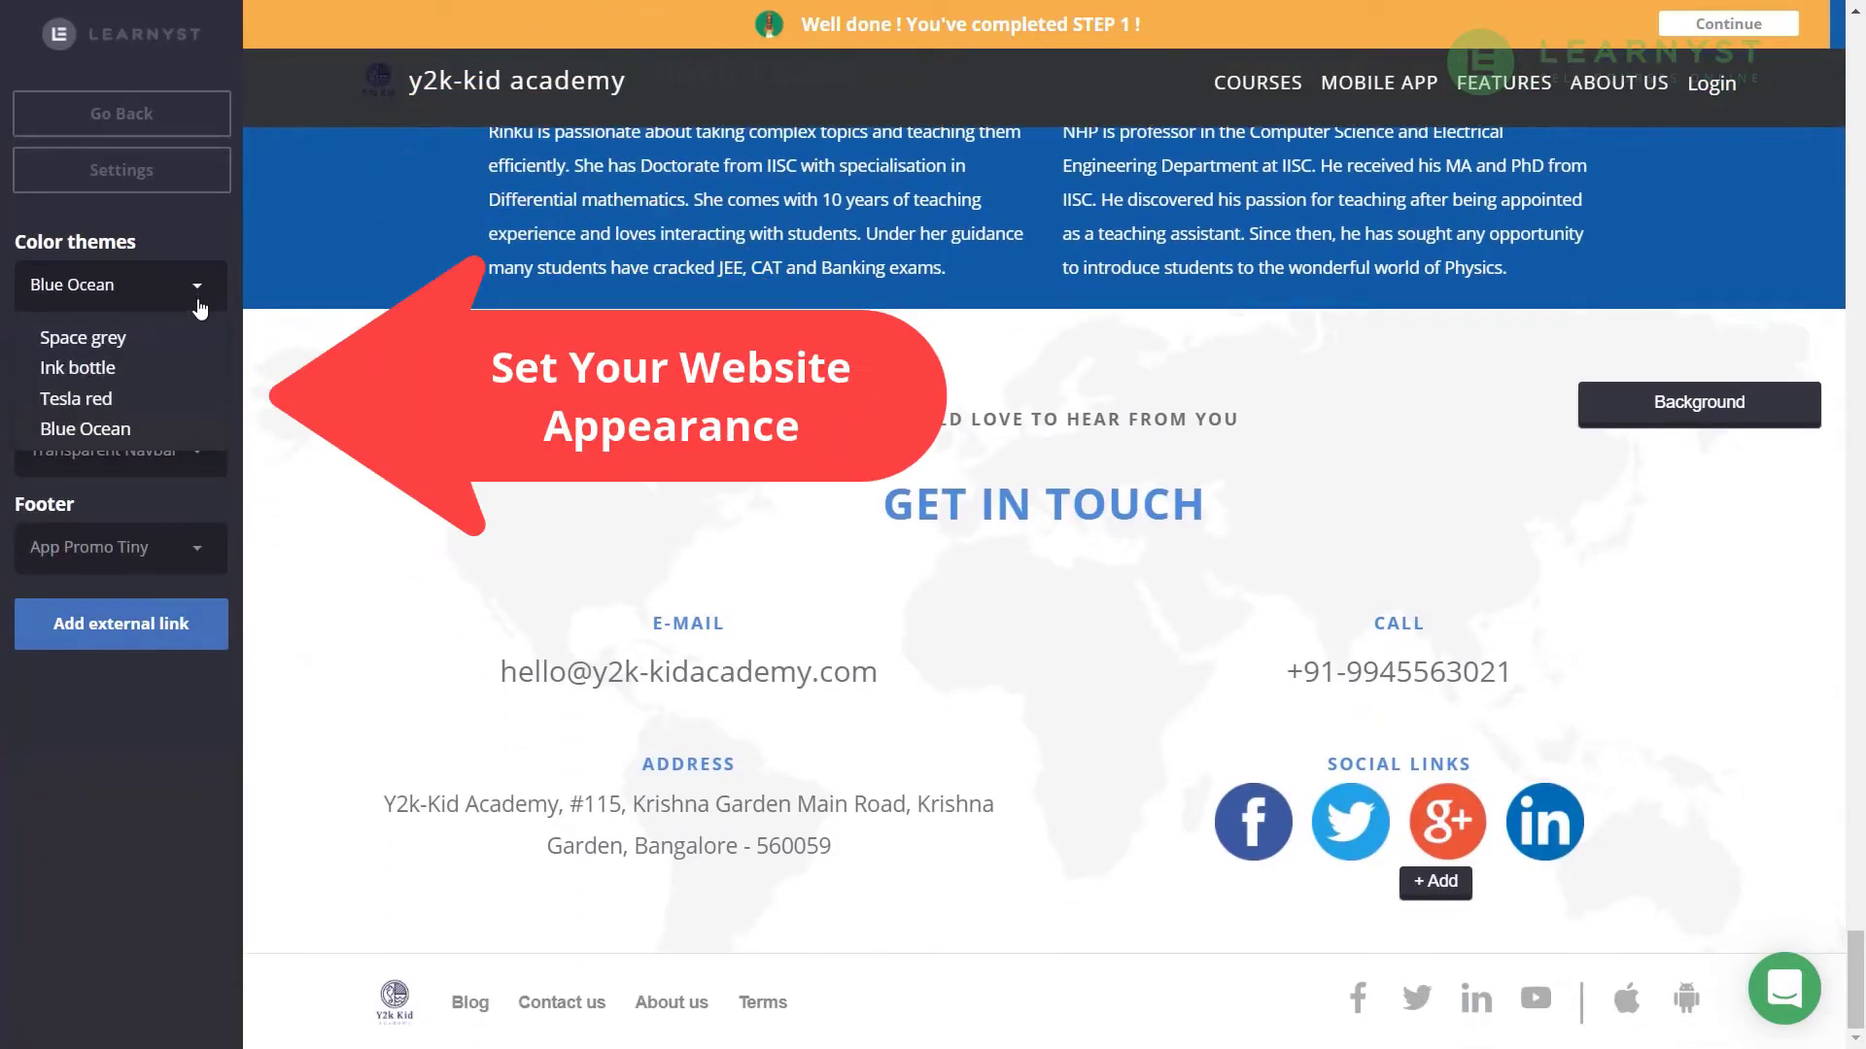
{"action": "left_click", "coordinate": [192, 435]}
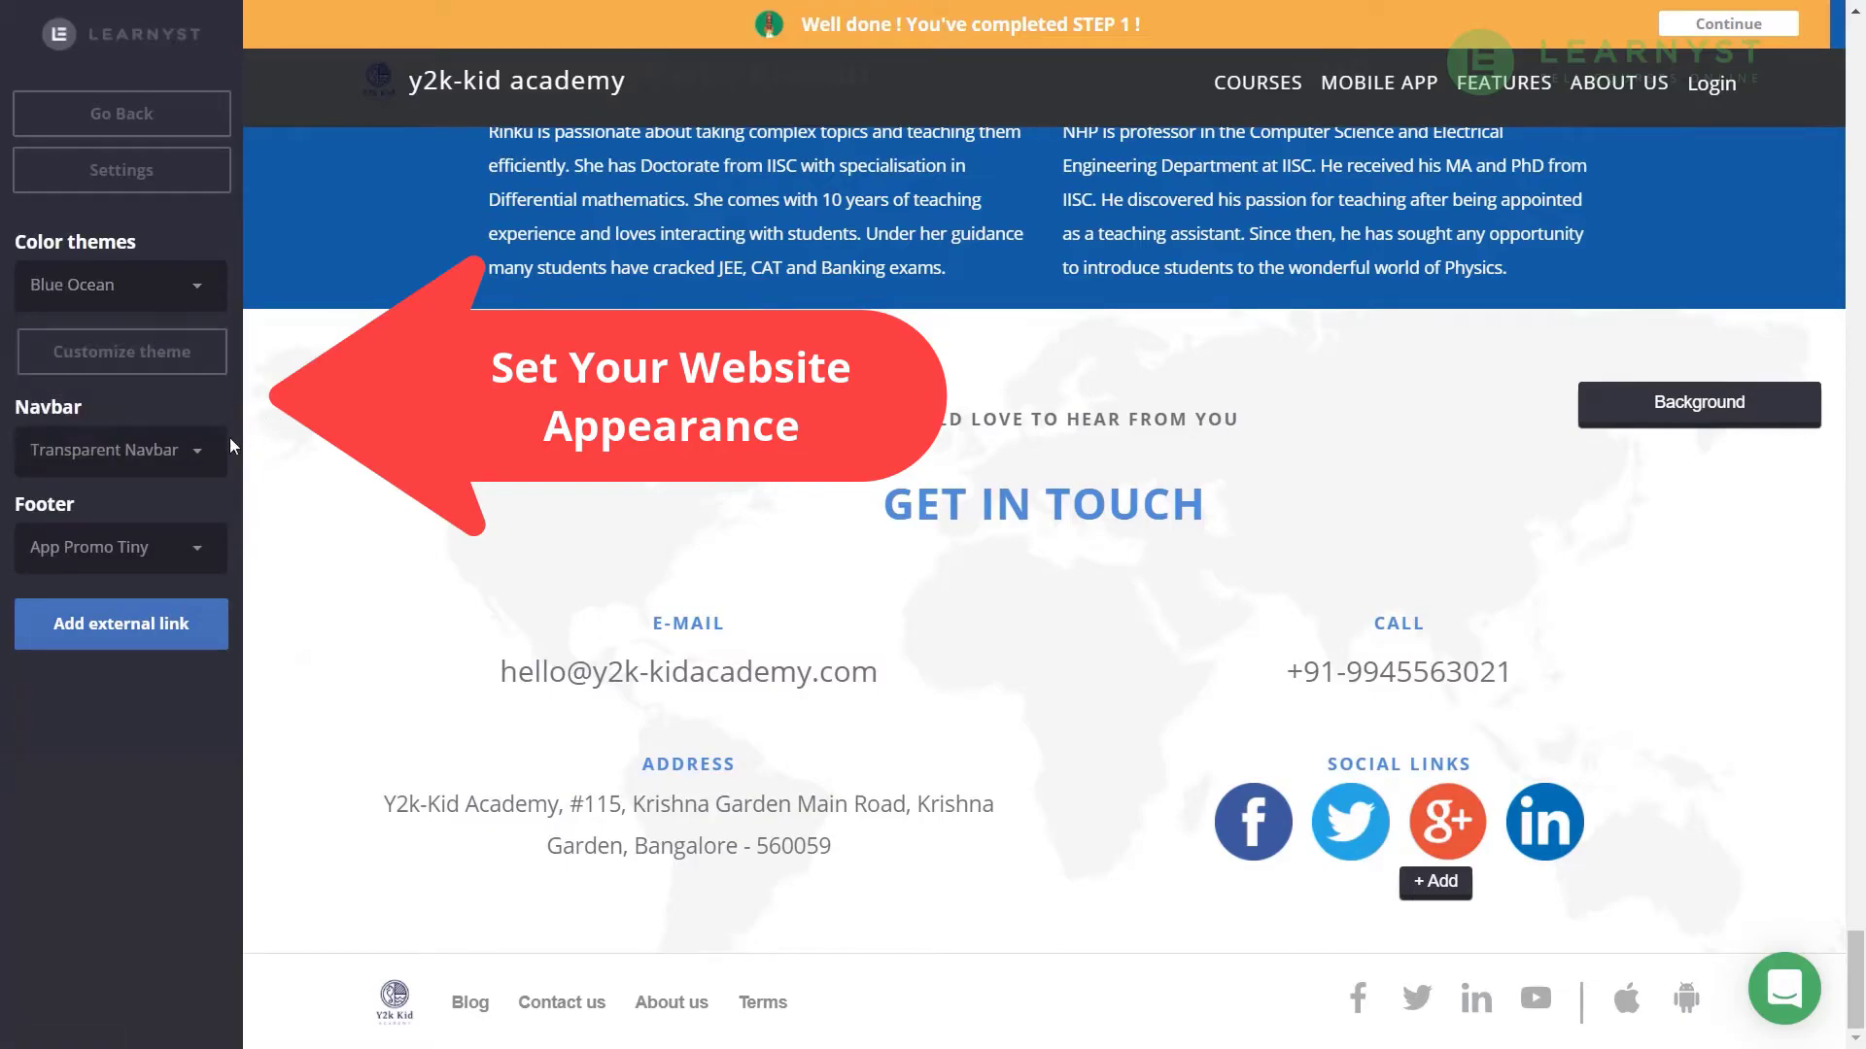
{"action": "left_click", "coordinate": [199, 450]}
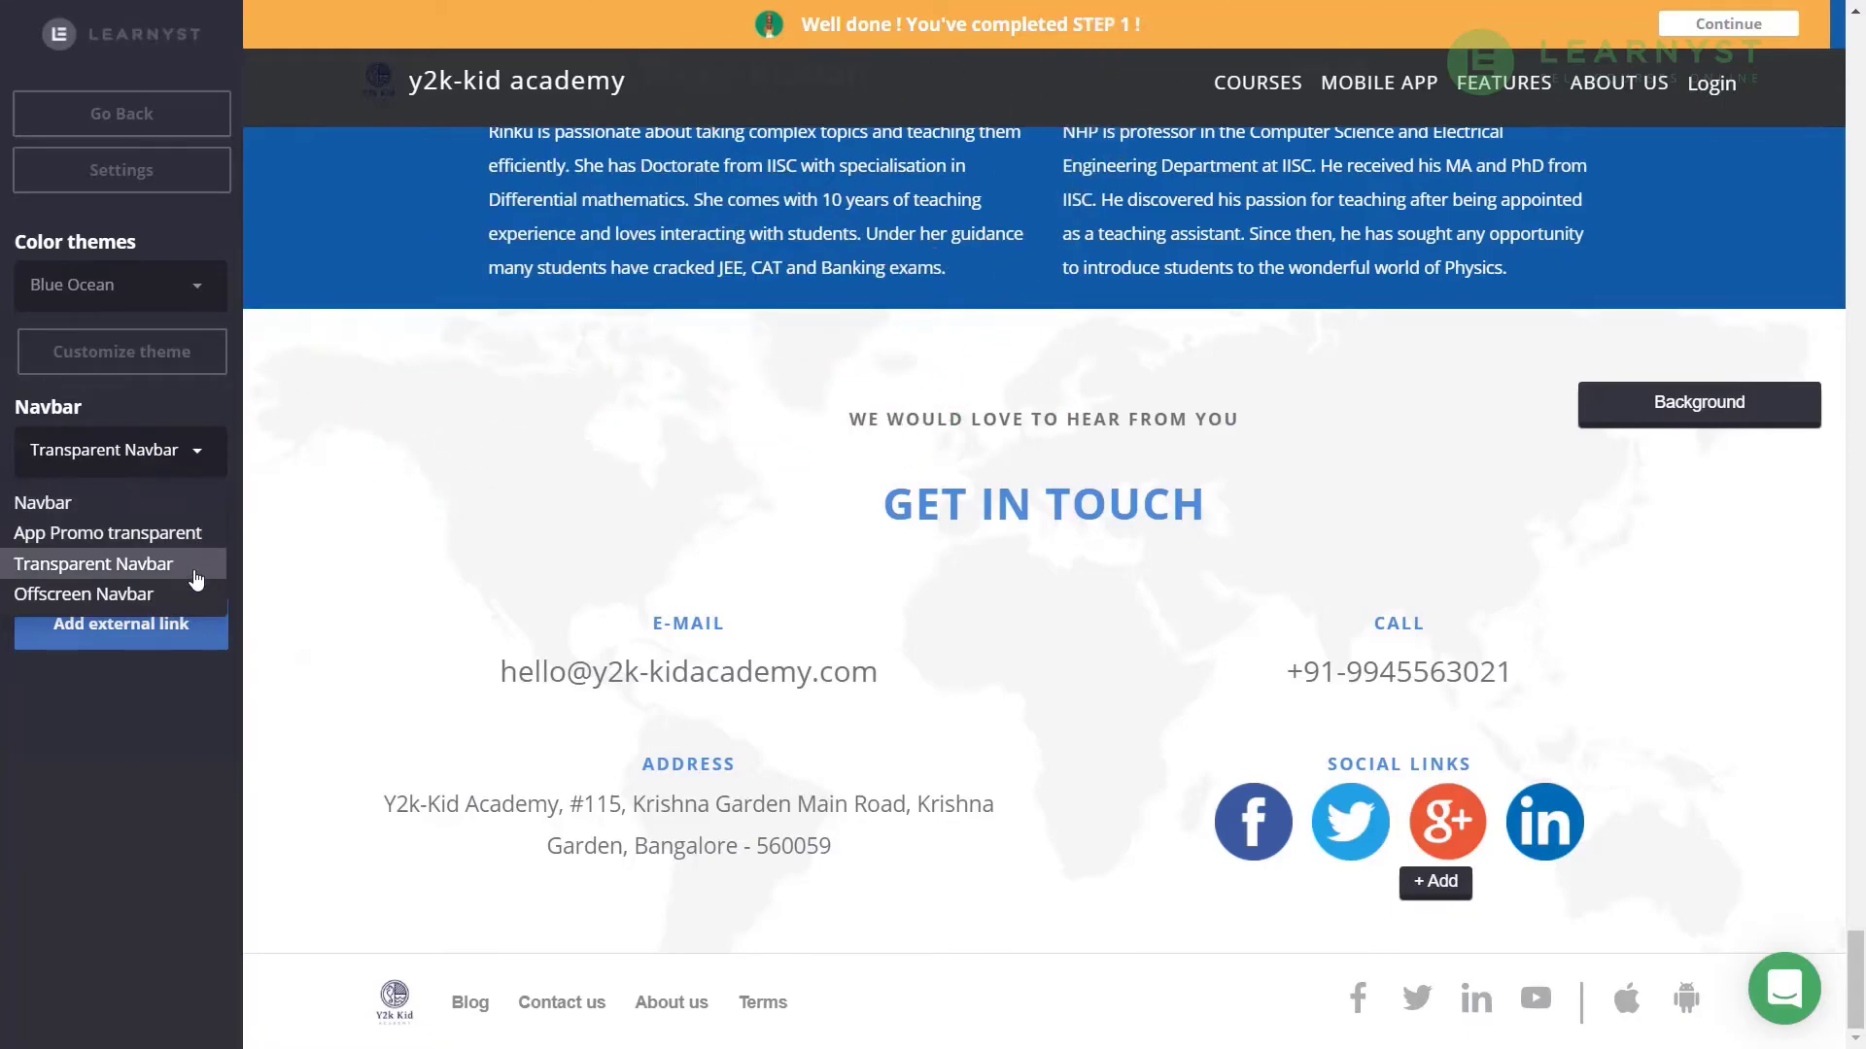
{"action": "left_click", "coordinate": [301, 550]}
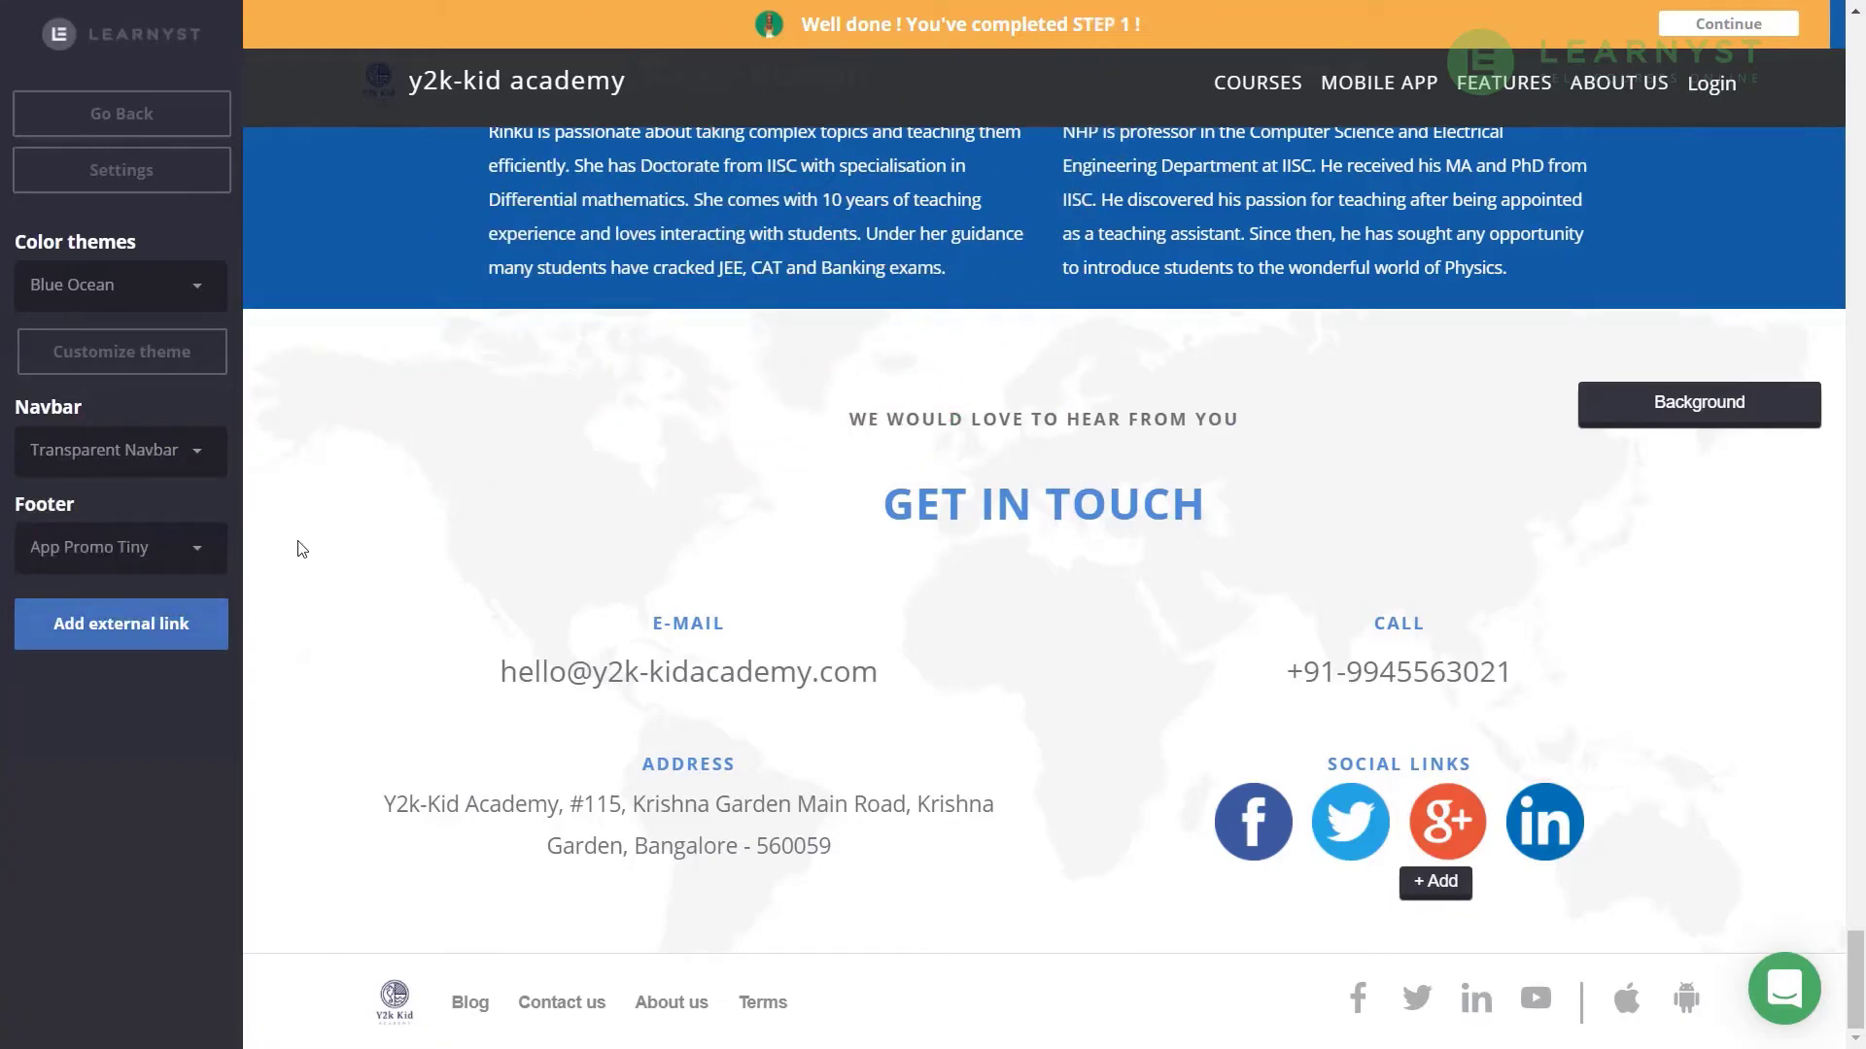
{"action": "left_click", "coordinate": [213, 630]}
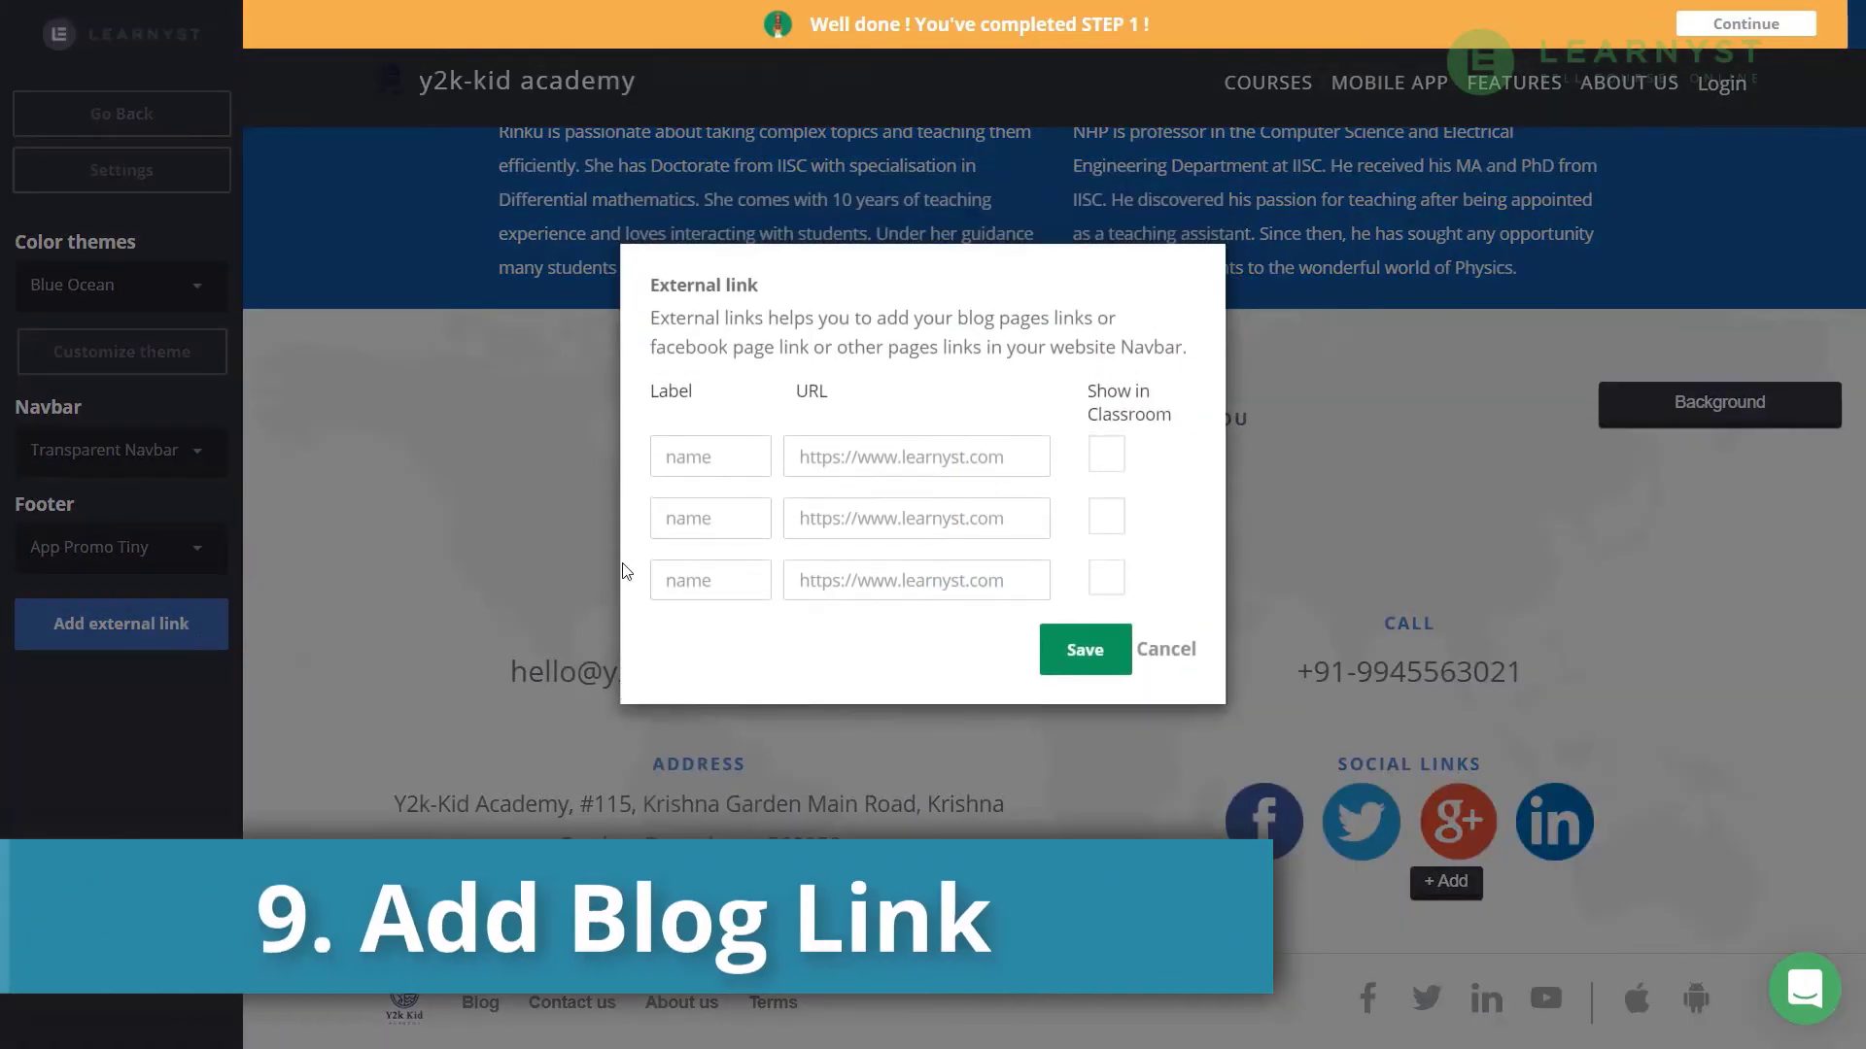
- Add a navbar external link labelled 'blog' pointing to blog.y2k-kid.com and save it
{"action": "left_click", "coordinate": [868, 450]}
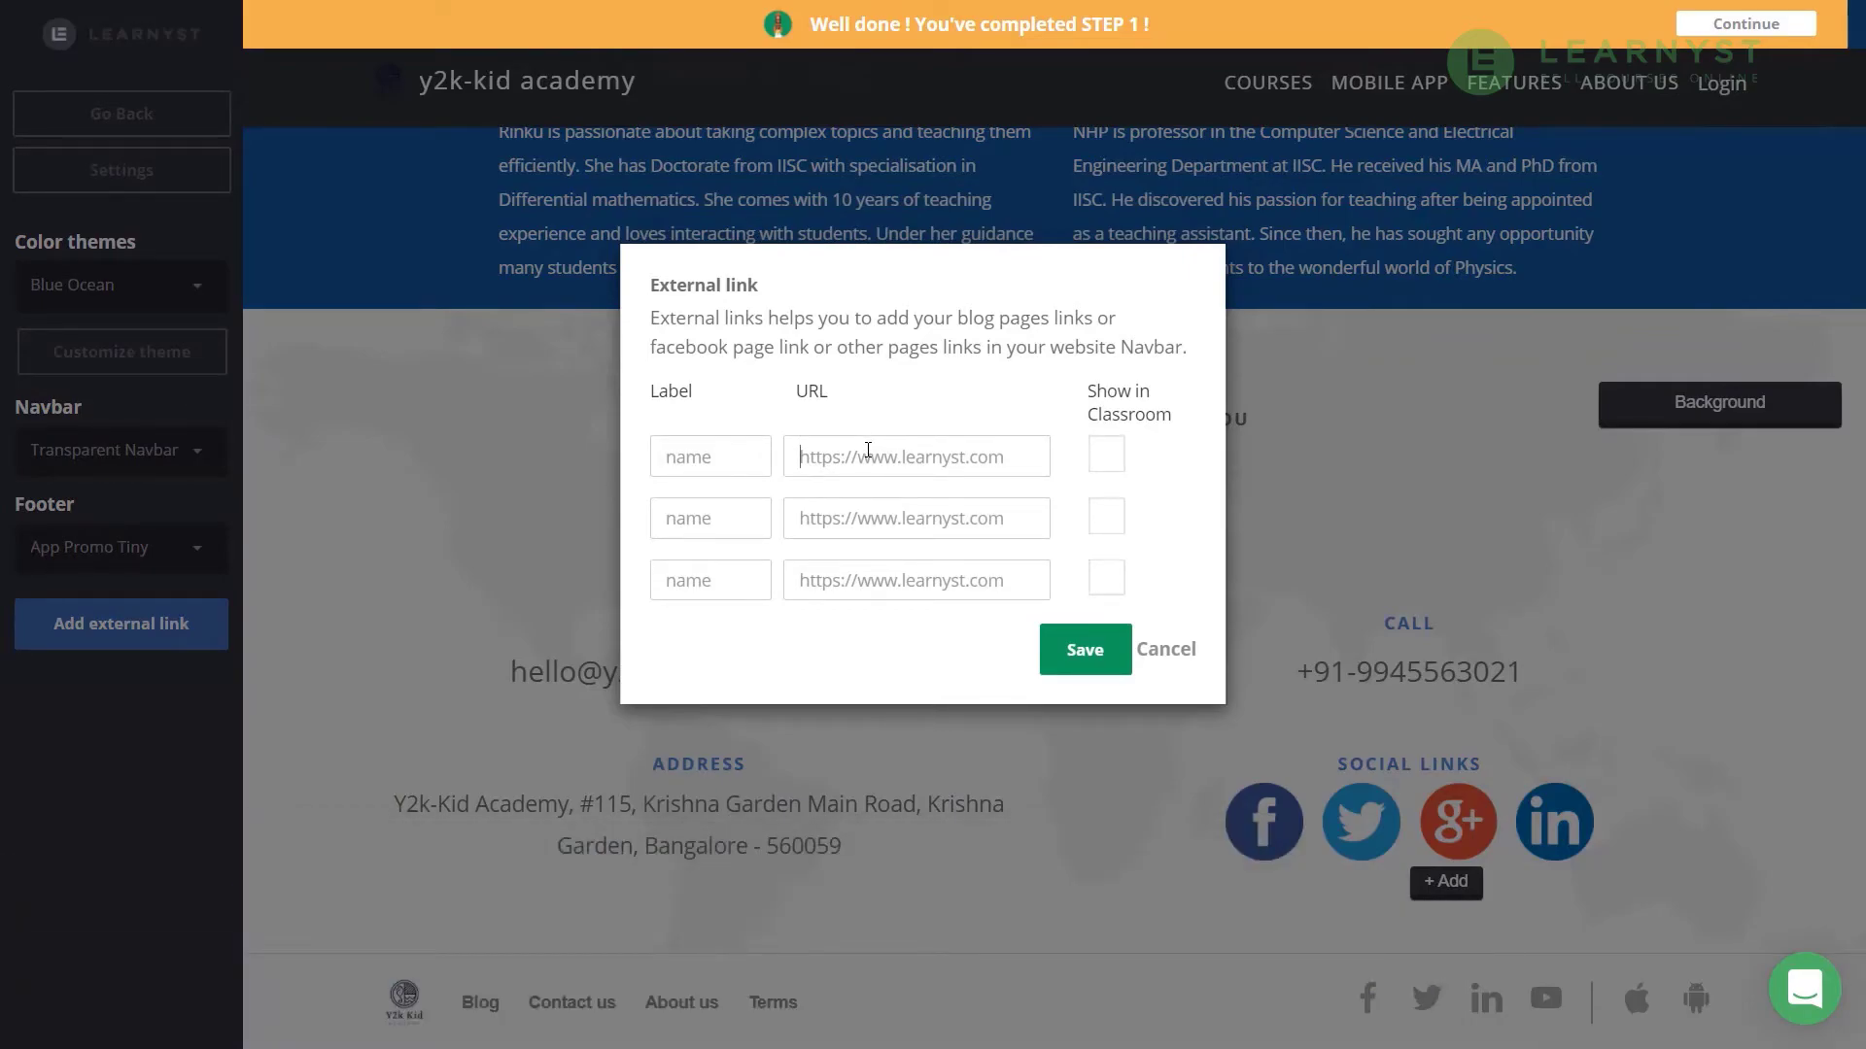
{"action": "type", "text": "blog.y2k-kid.com"}
{"action": "left_click", "coordinate": [732, 459]}
{"action": "type", "text": "blog"}
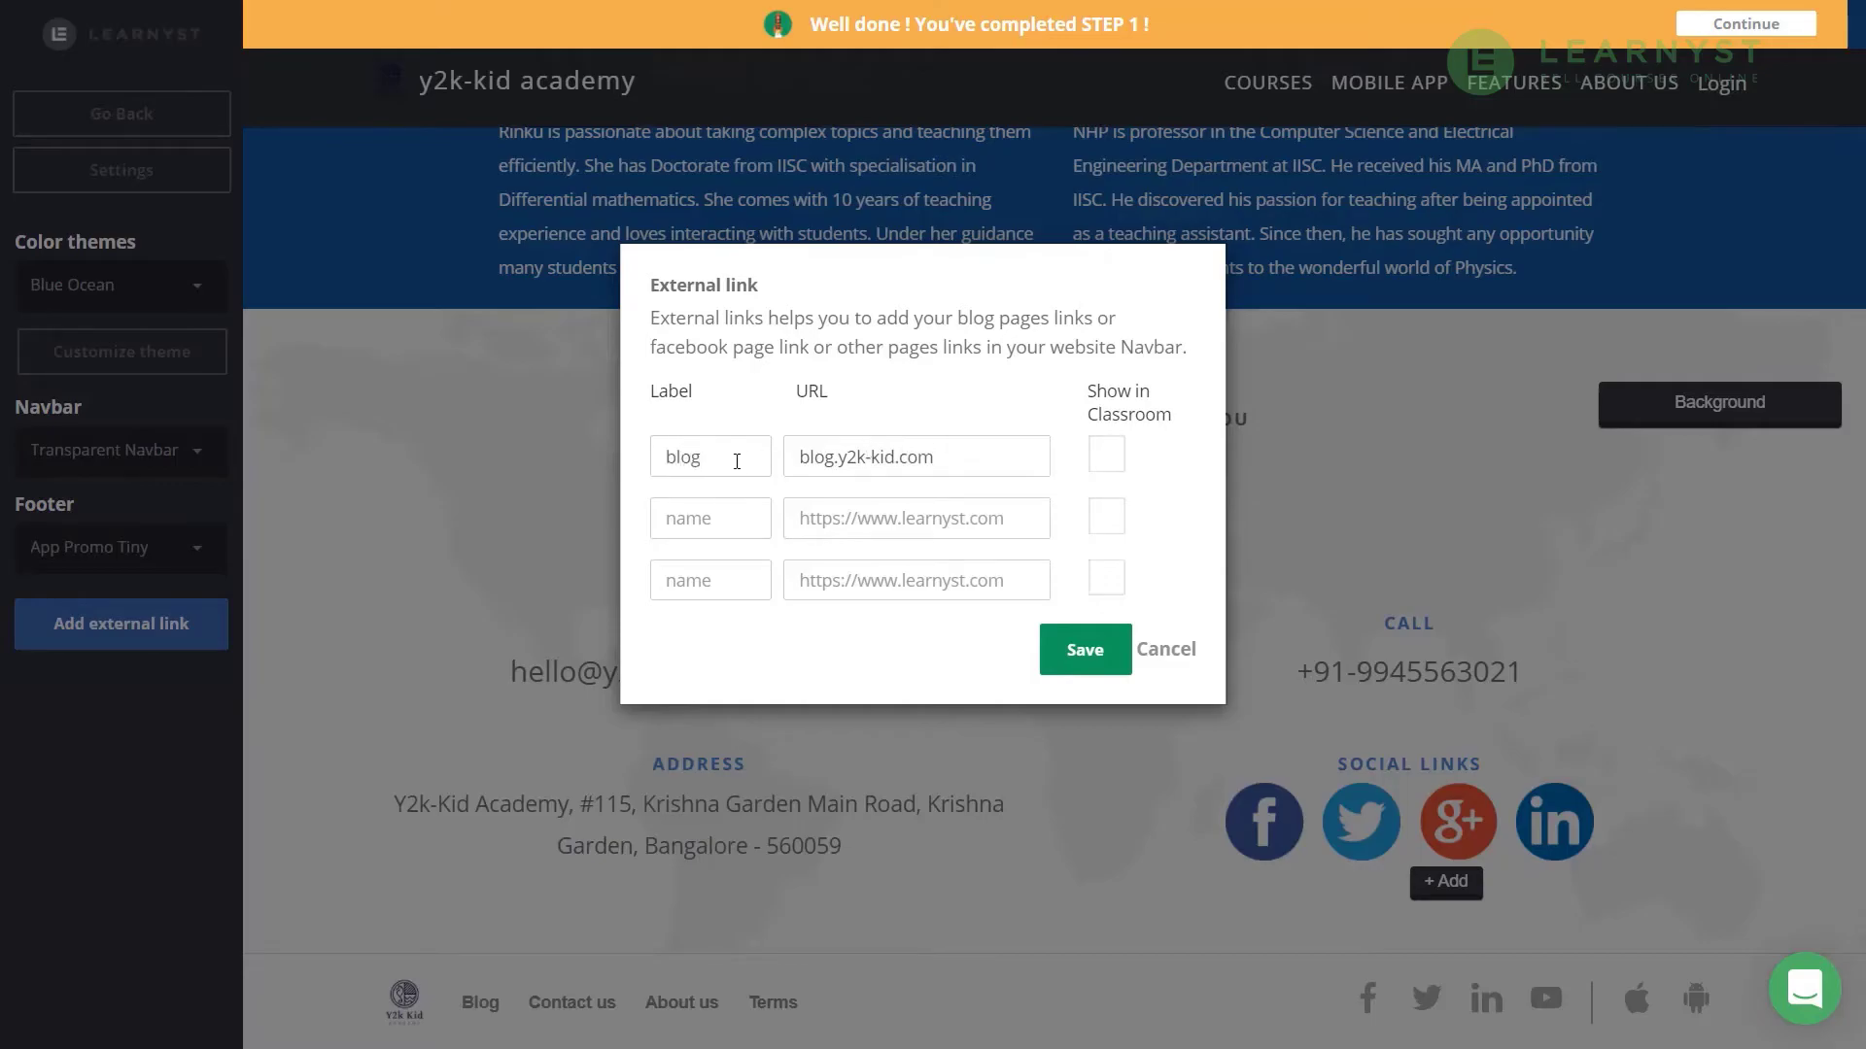
{"action": "left_click", "coordinate": [1108, 661]}
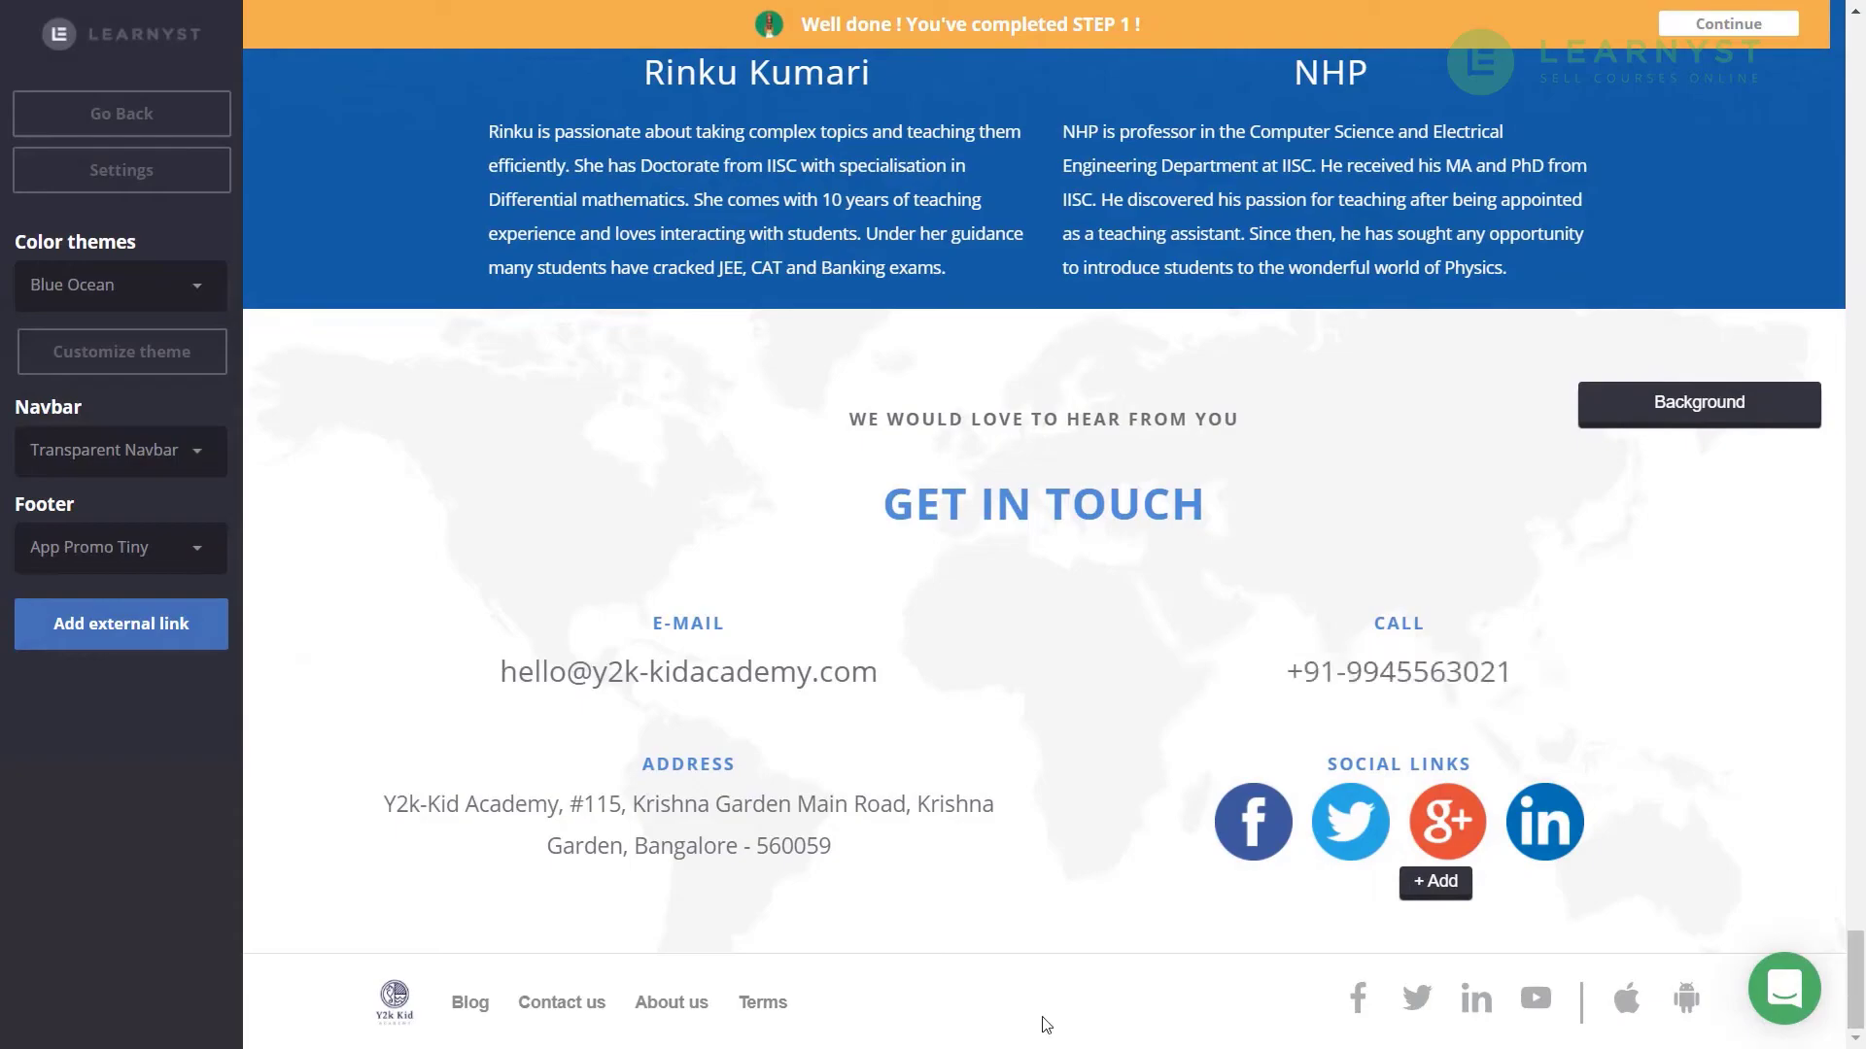
{"action": "mouse_move", "coordinate": [1856, 972]}
{"action": "left_mouse_down"}
{"action": "mouse_move", "coordinate": [1855, 840]}
{"action": "mouse_move", "coordinate": [1856, 979]}
{"action": "left_mouse_up"}
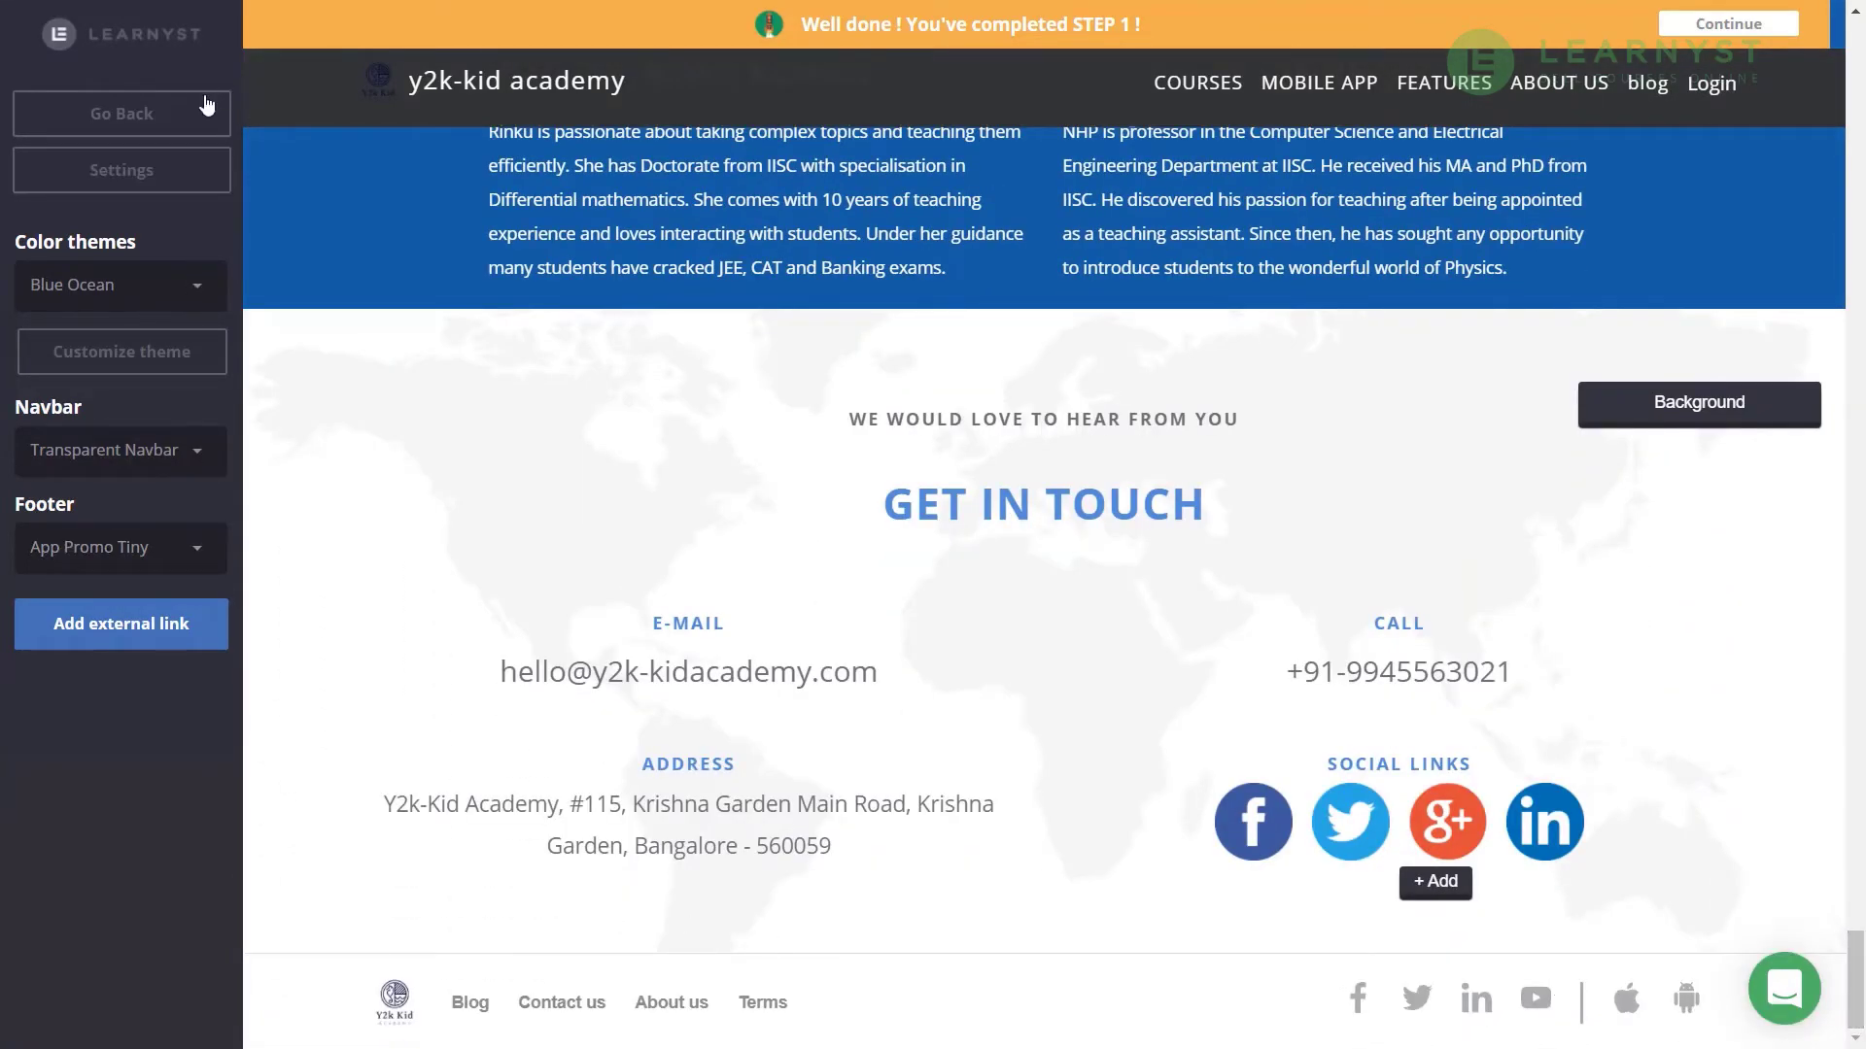
- Save and publish the y2k-kid academy site live, preview it, then return to the editor
{"action": "left_click", "coordinate": [180, 117]}
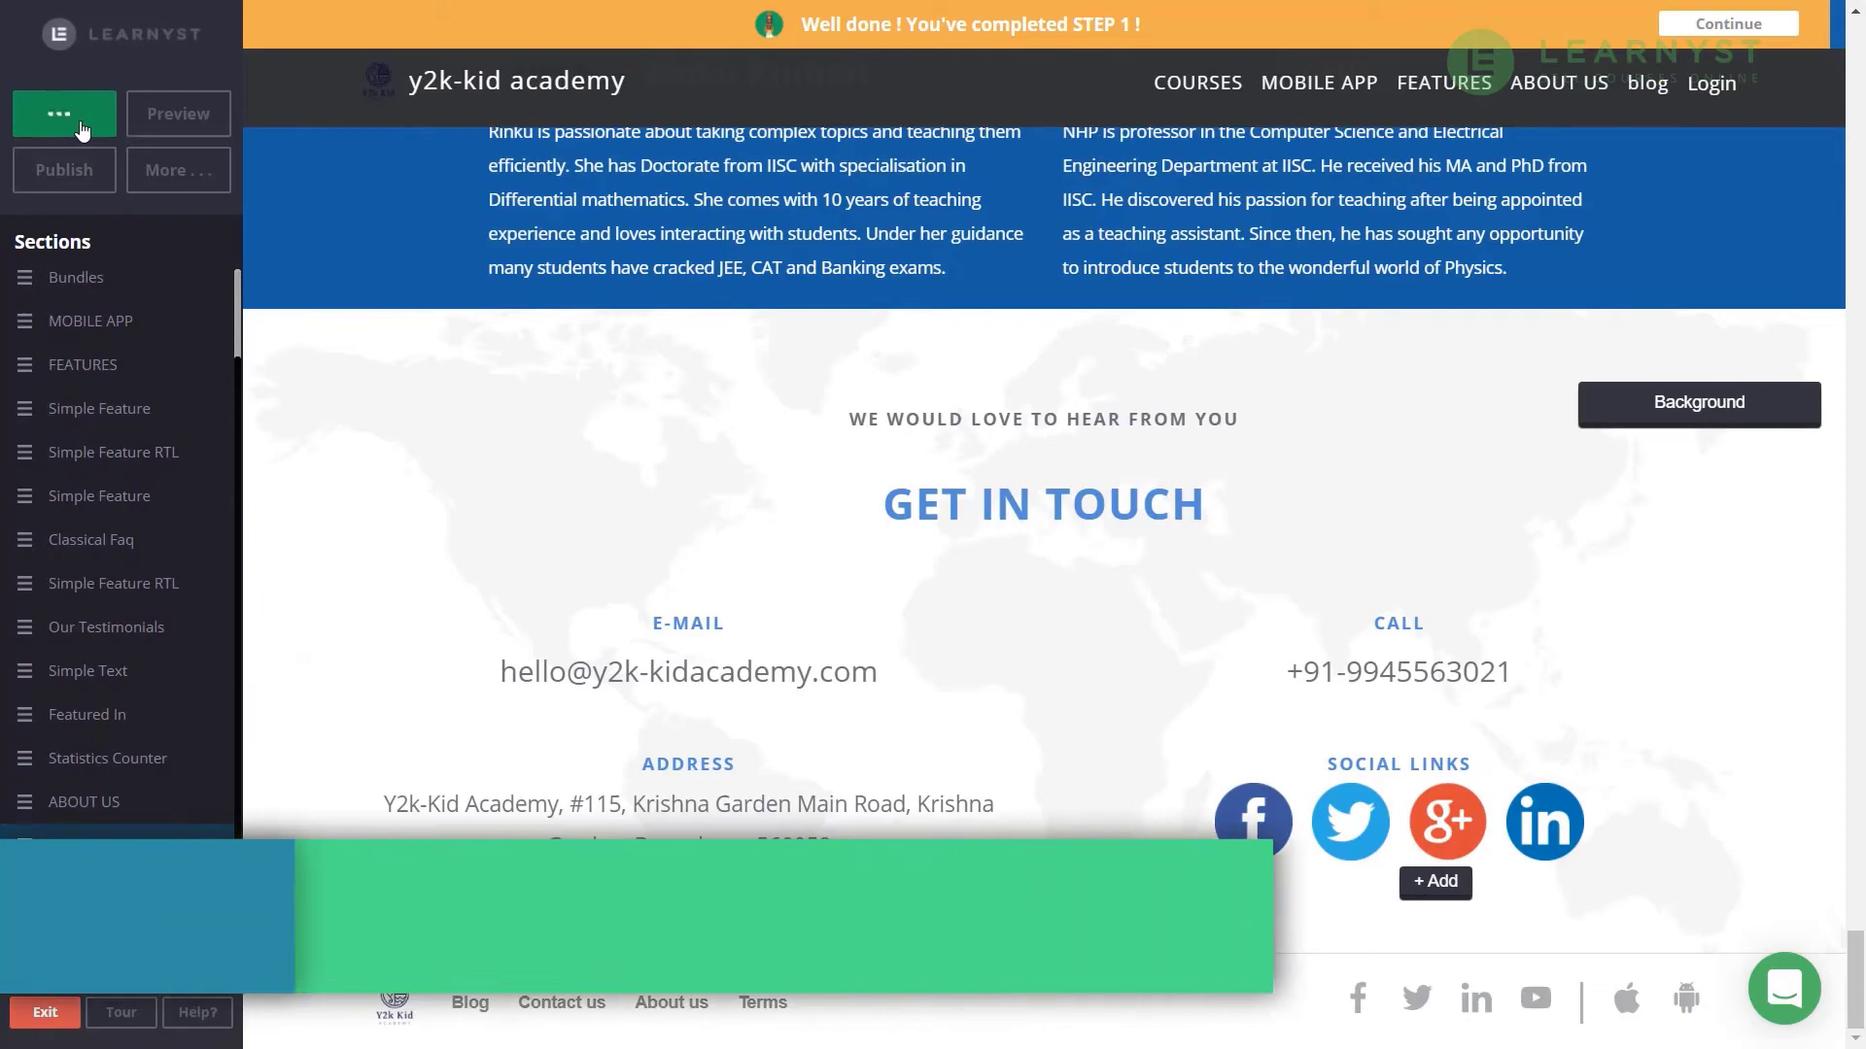
{"action": "left_click", "coordinate": [81, 173]}
{"action": "left_click", "coordinate": [82, 173]}
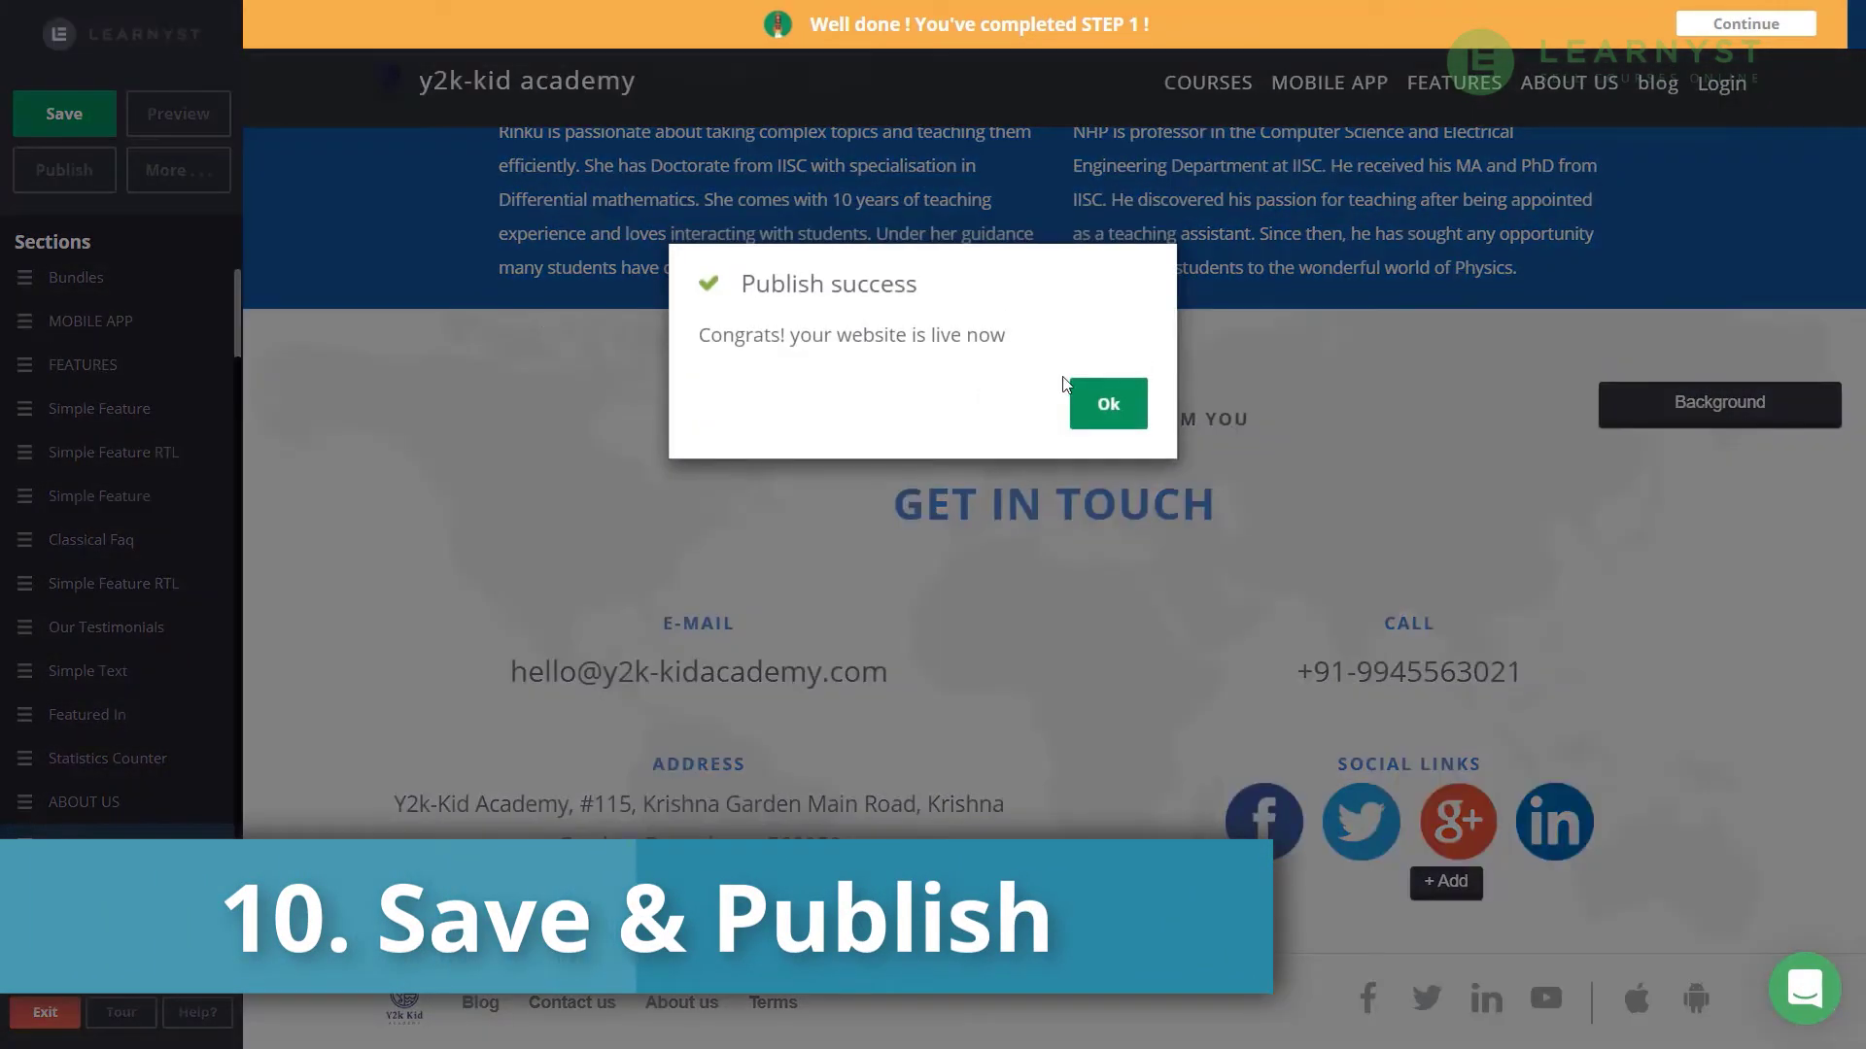
{"action": "left_click", "coordinate": [1106, 403]}
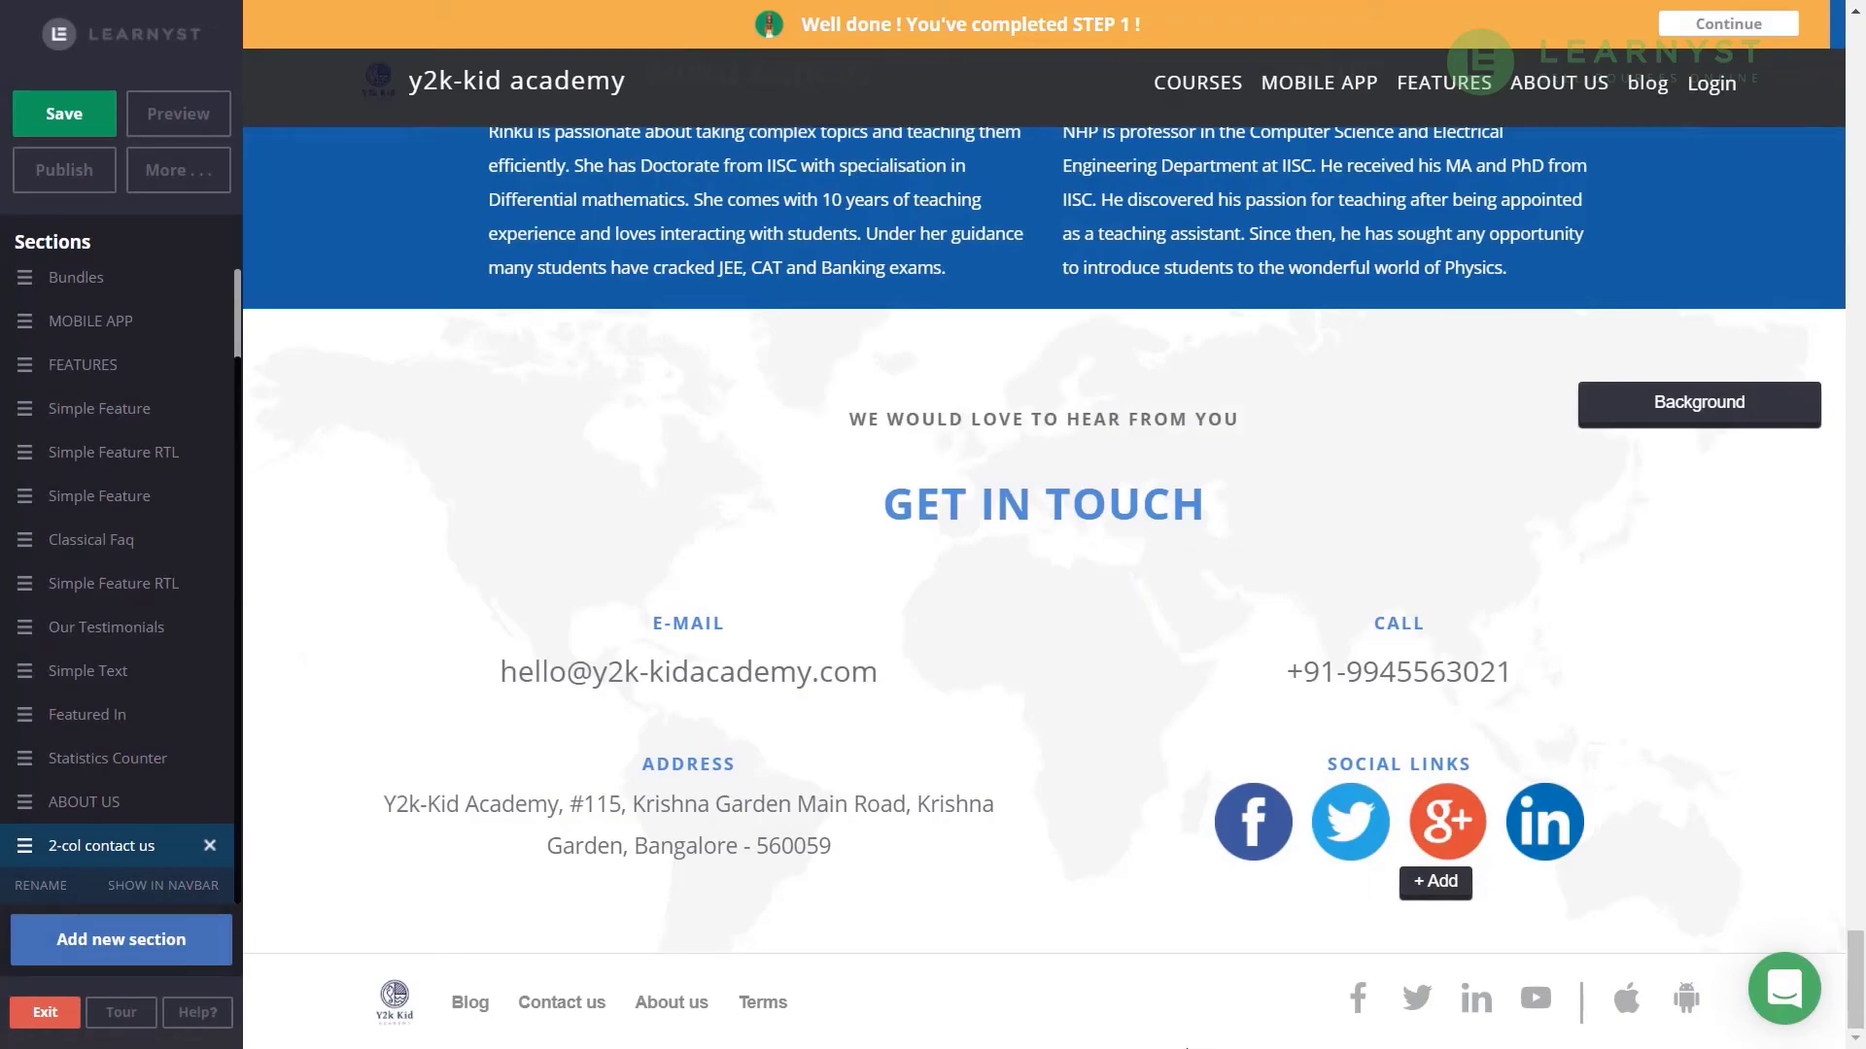
{"action": "left_click", "coordinate": [169, 114]}
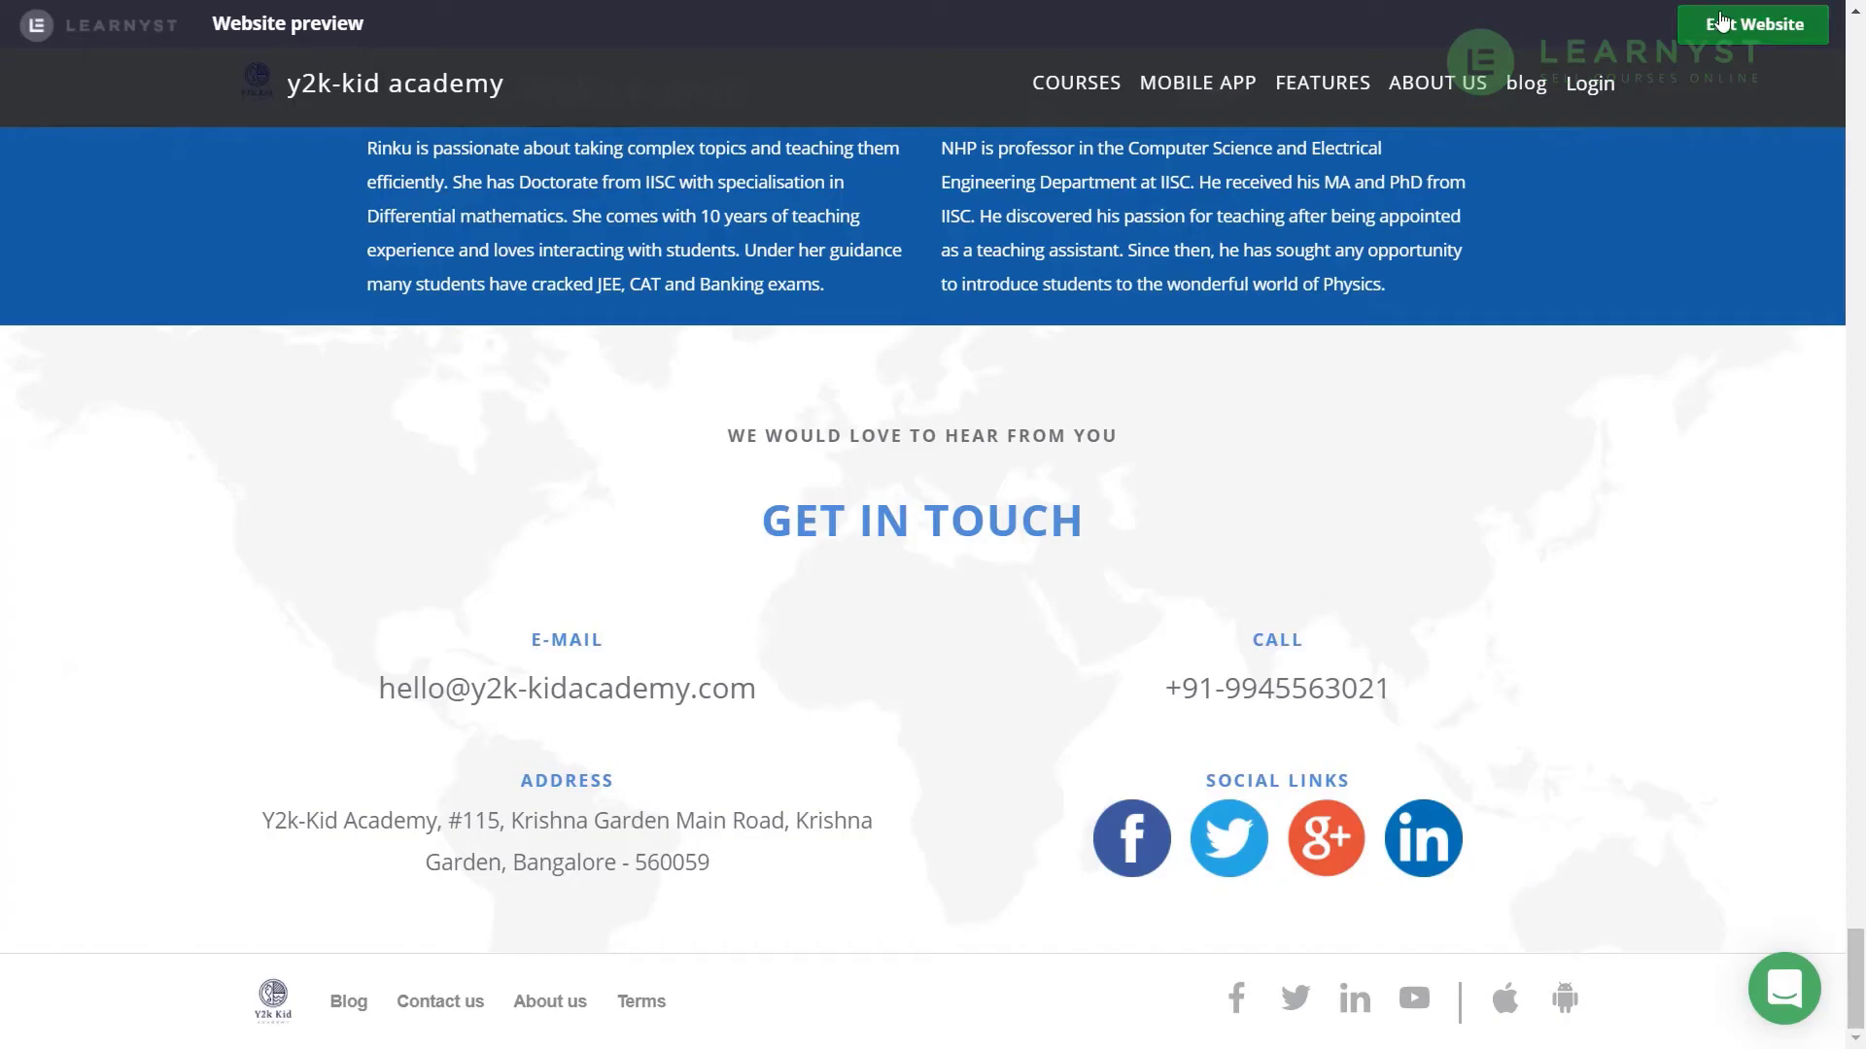
{"action": "left_click", "coordinate": [1746, 31]}
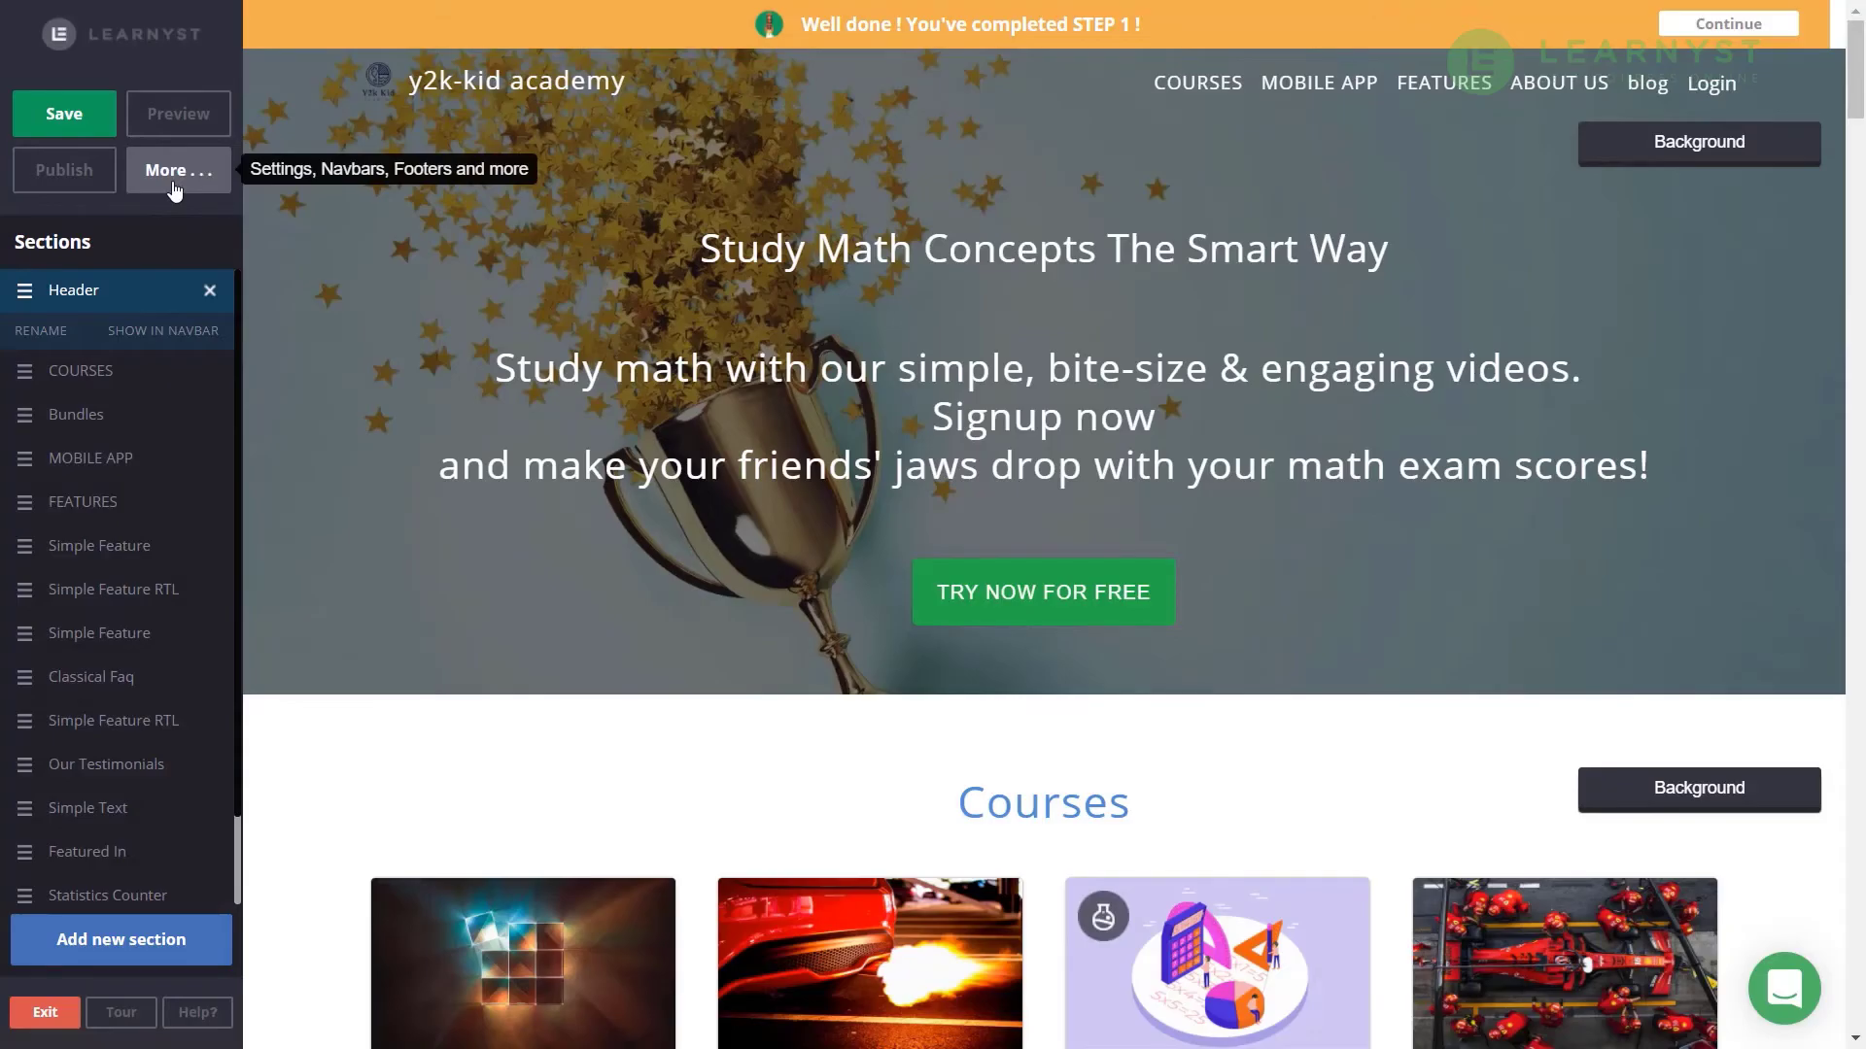
- Go to the Branding section of the dashboard settings
{"action": "left_click", "coordinate": [175, 190]}
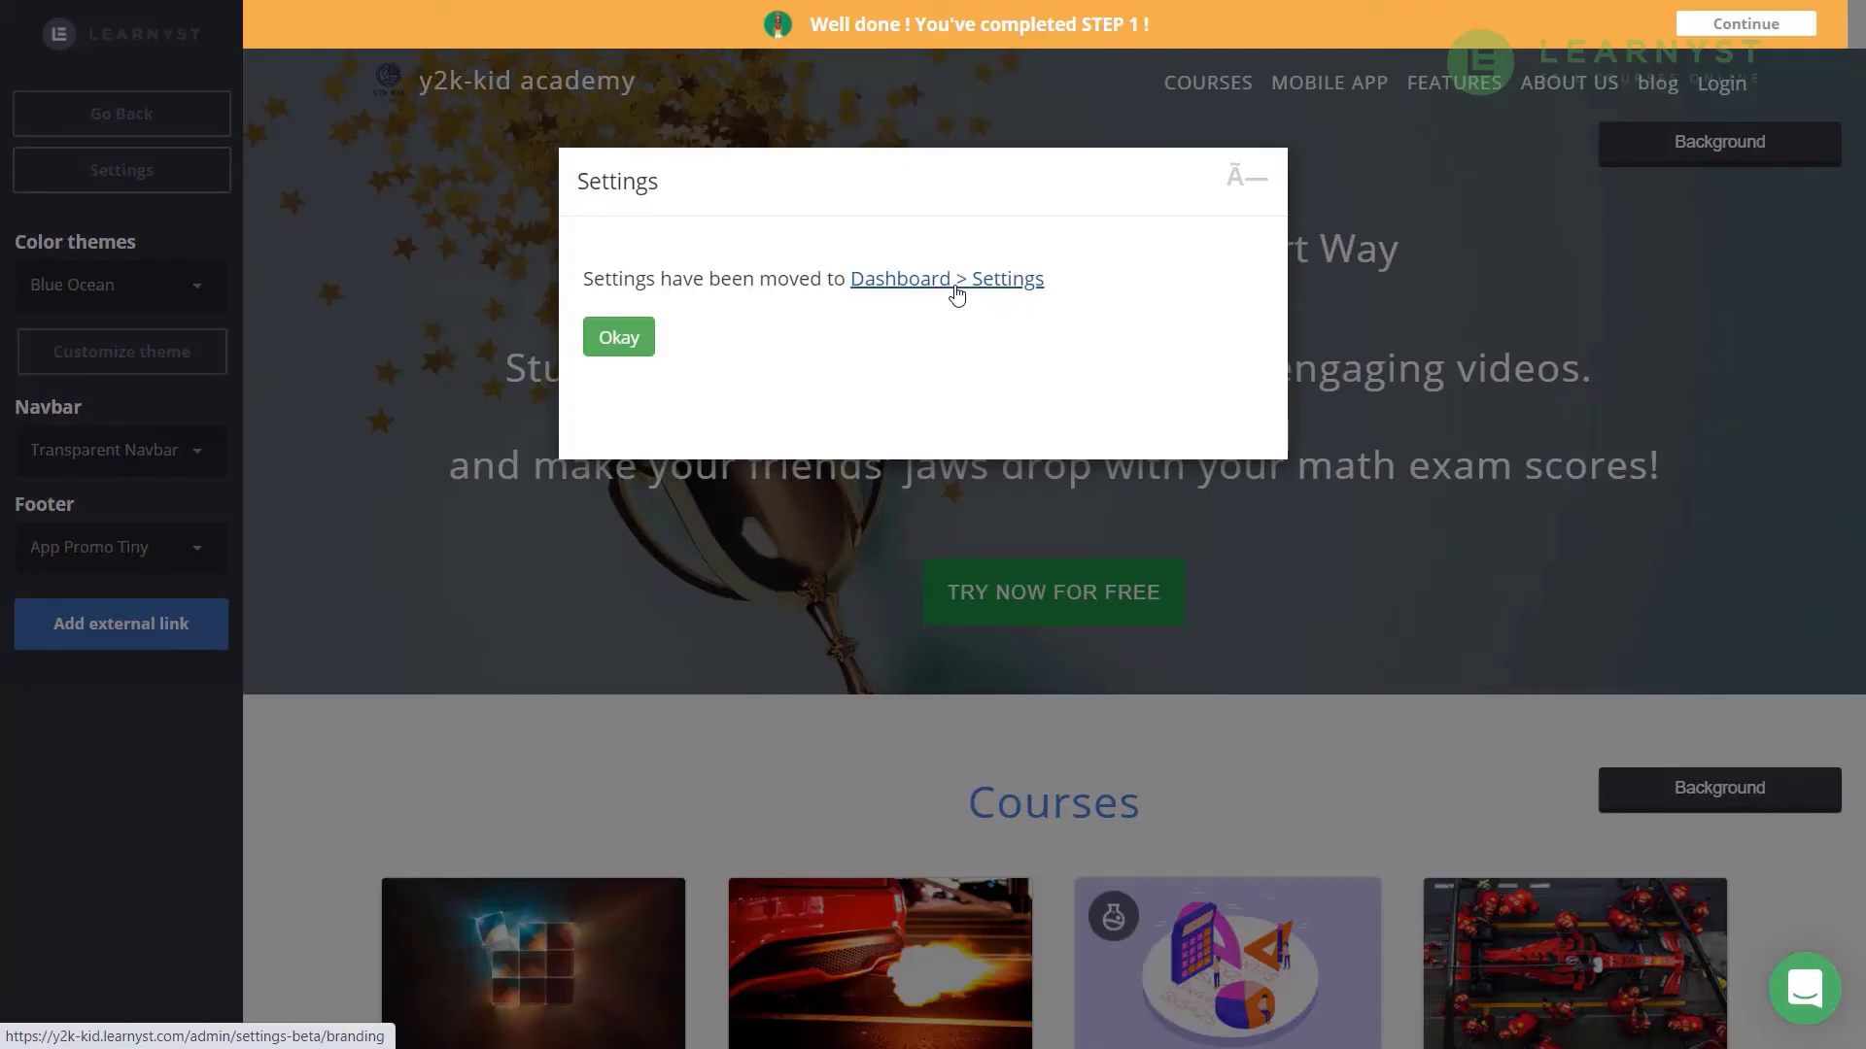
{"action": "left_click", "coordinate": [958, 293]}
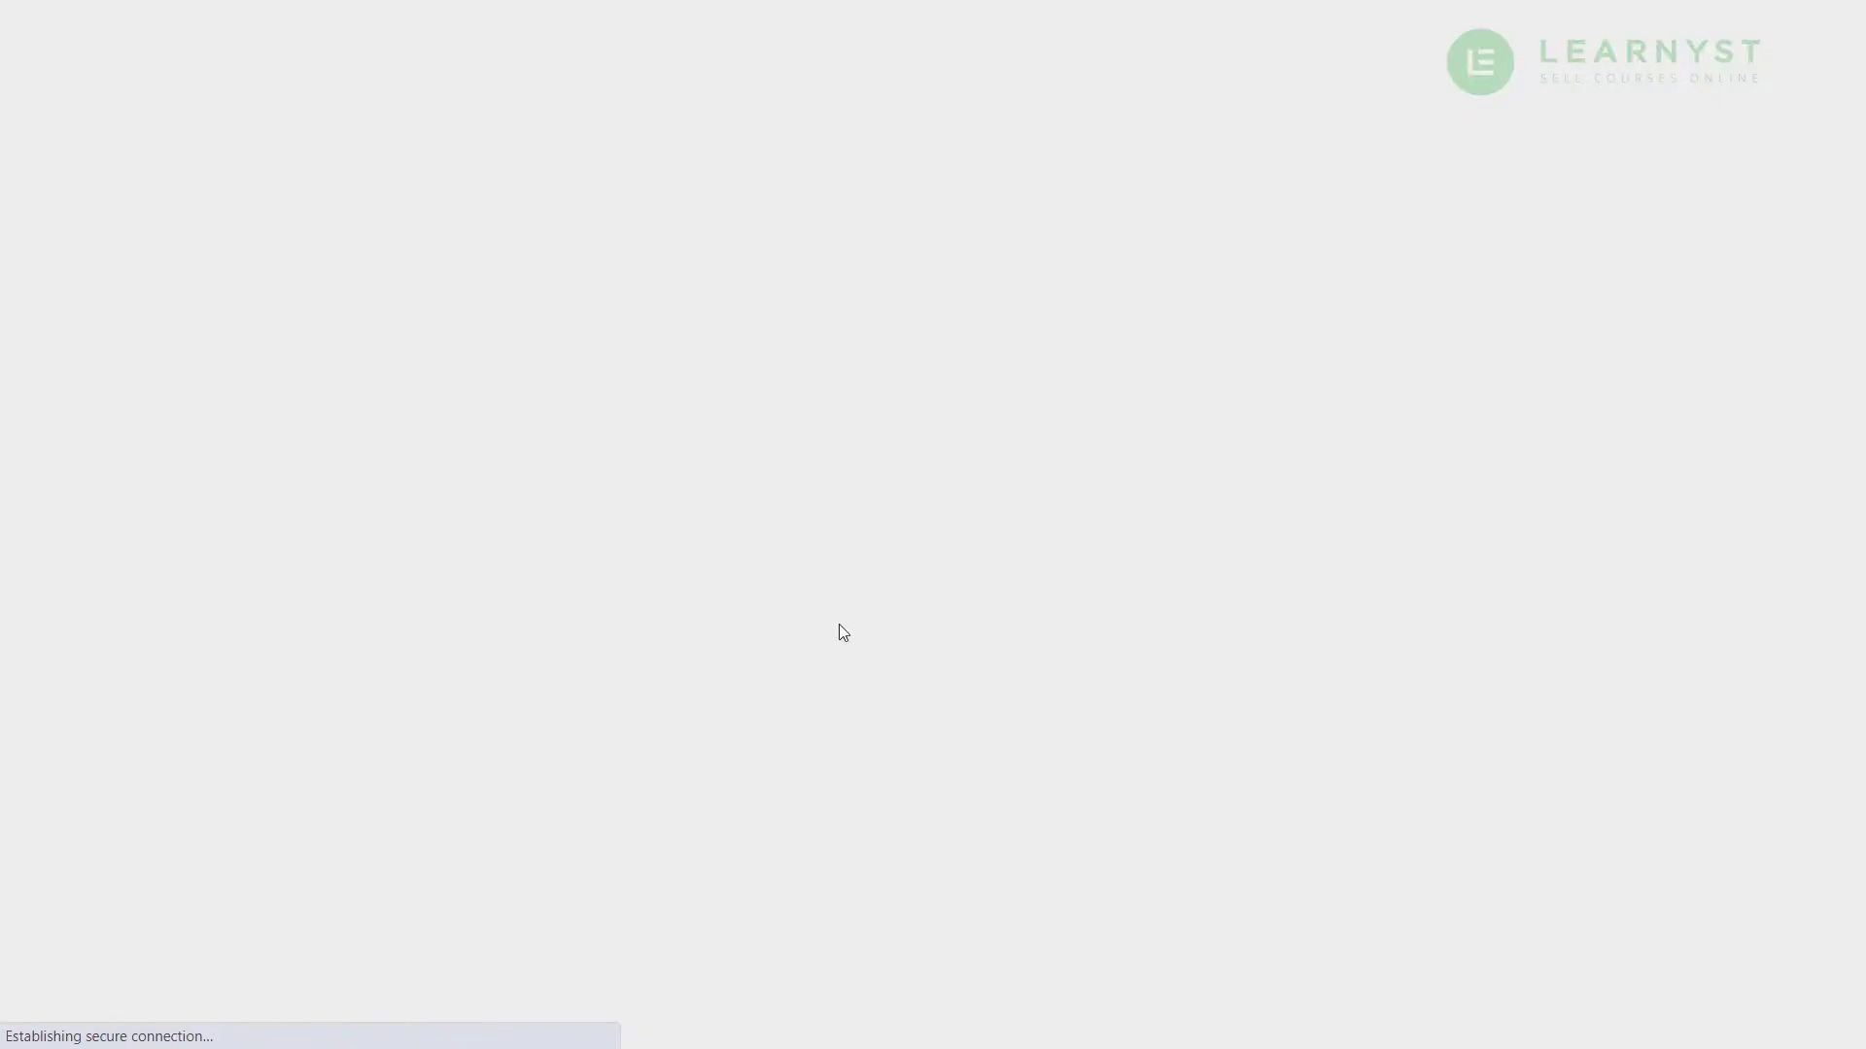
{"action": "scroll", "coordinate": [1861, 542], "scroll_direction": "down", "scroll_amount": 3}
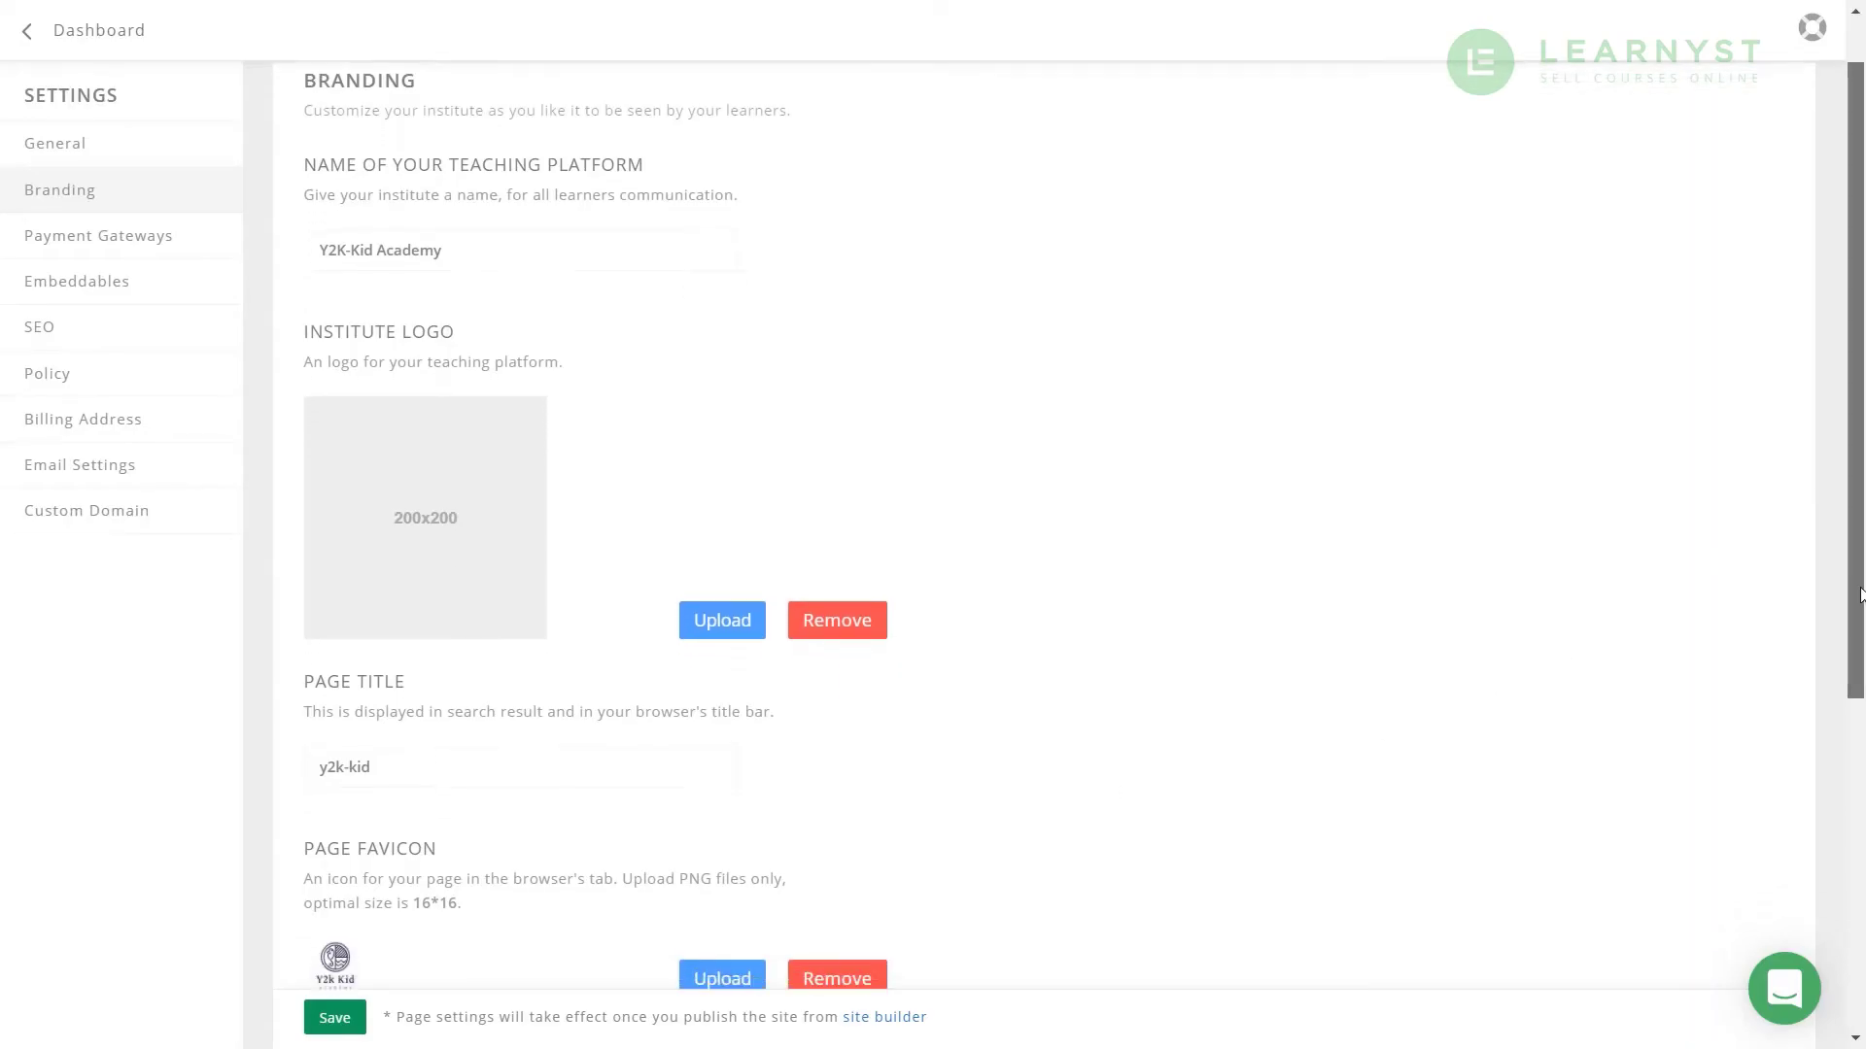
- Replace the Page Title with 'Study Math Concepts The Smart Way' and save it
{"action": "left_click", "coordinate": [693, 611]}
{"action": "key", "text": "ctrl+a"}
{"action": "type", "text": "Study Math Concepts The Smart Way"}
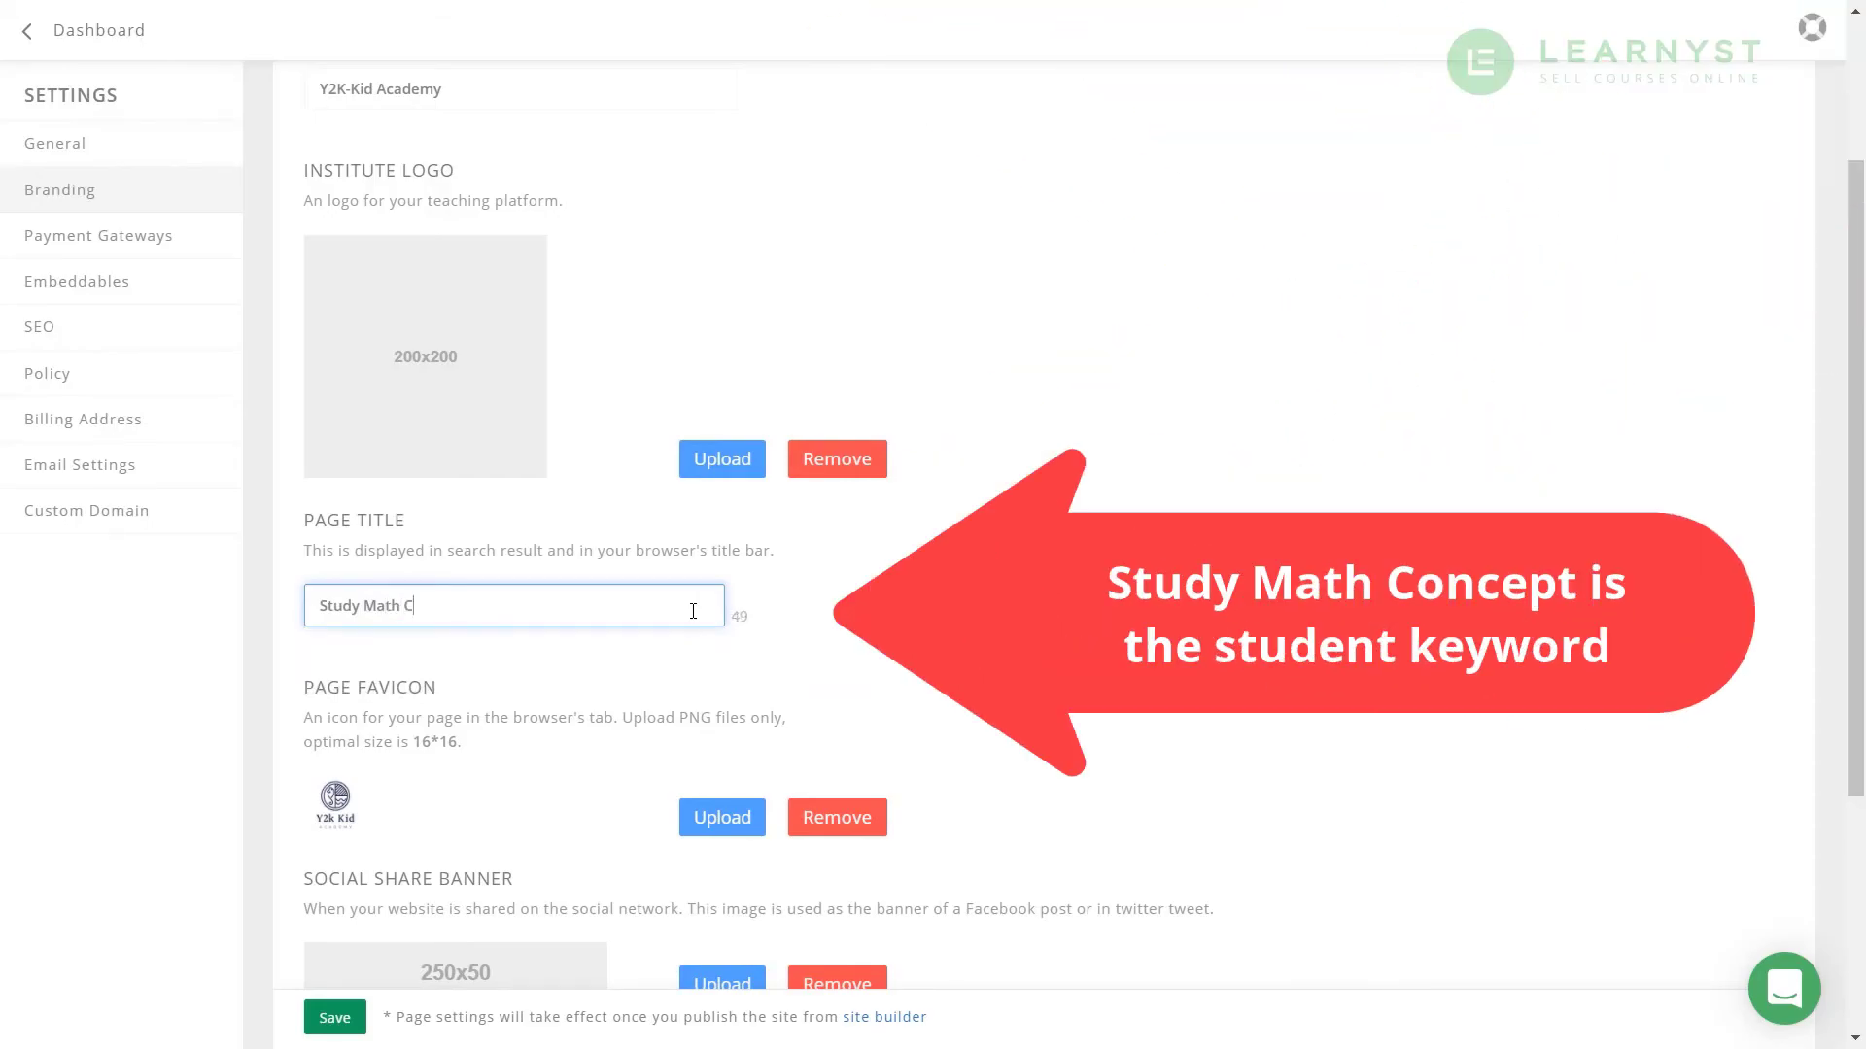
{"action": "left_click", "coordinate": [1124, 982]}
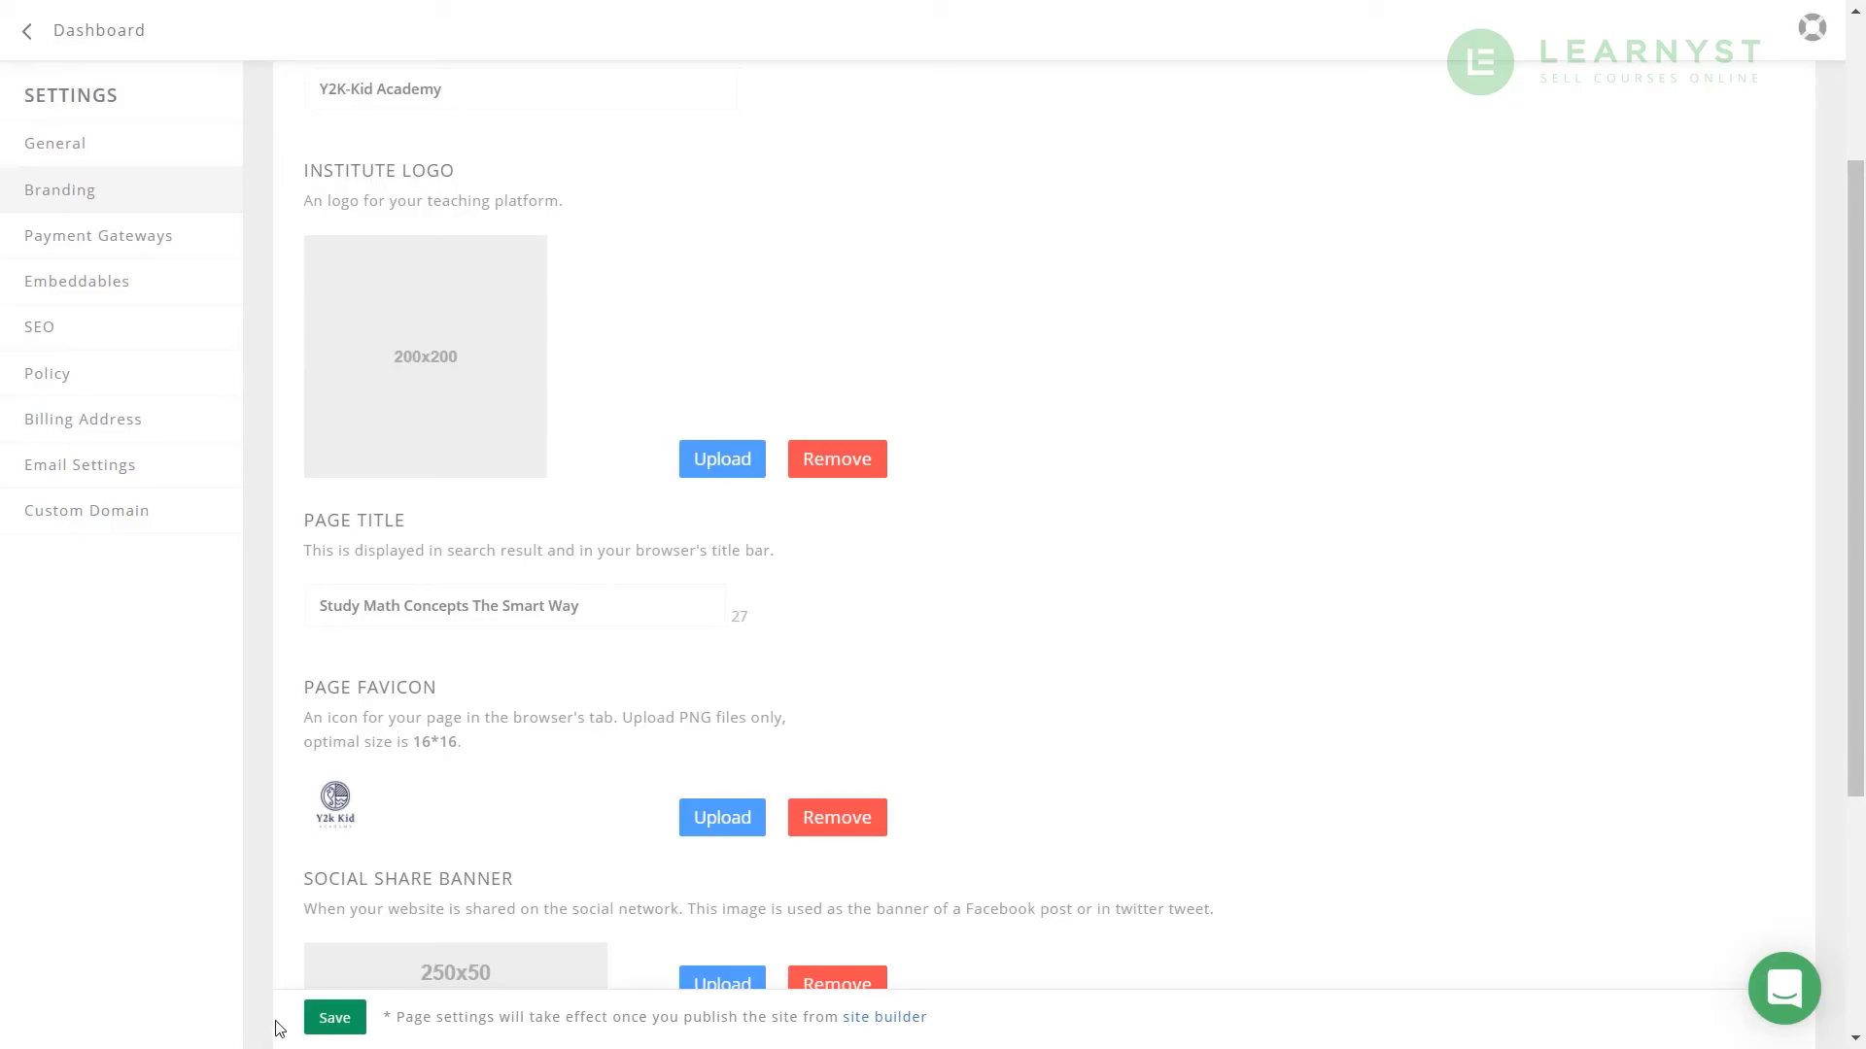
{"action": "left_click", "coordinate": [335, 1021]}
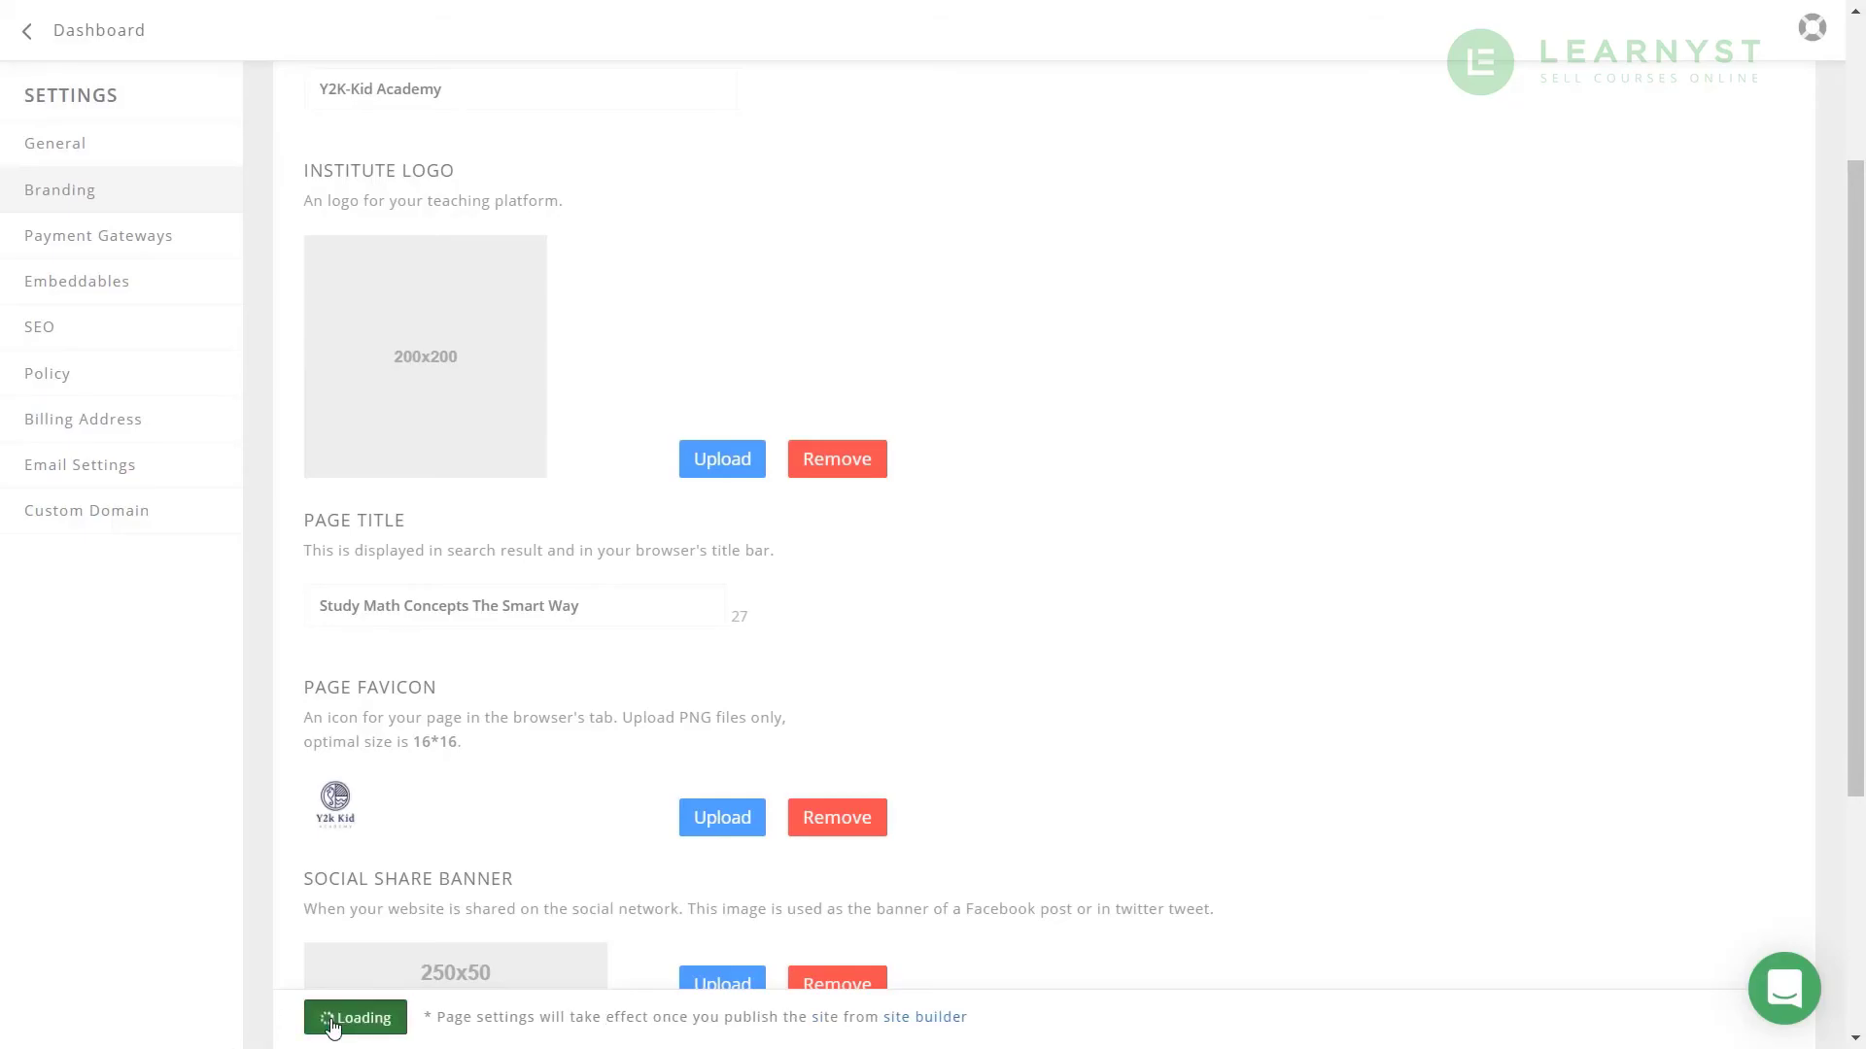